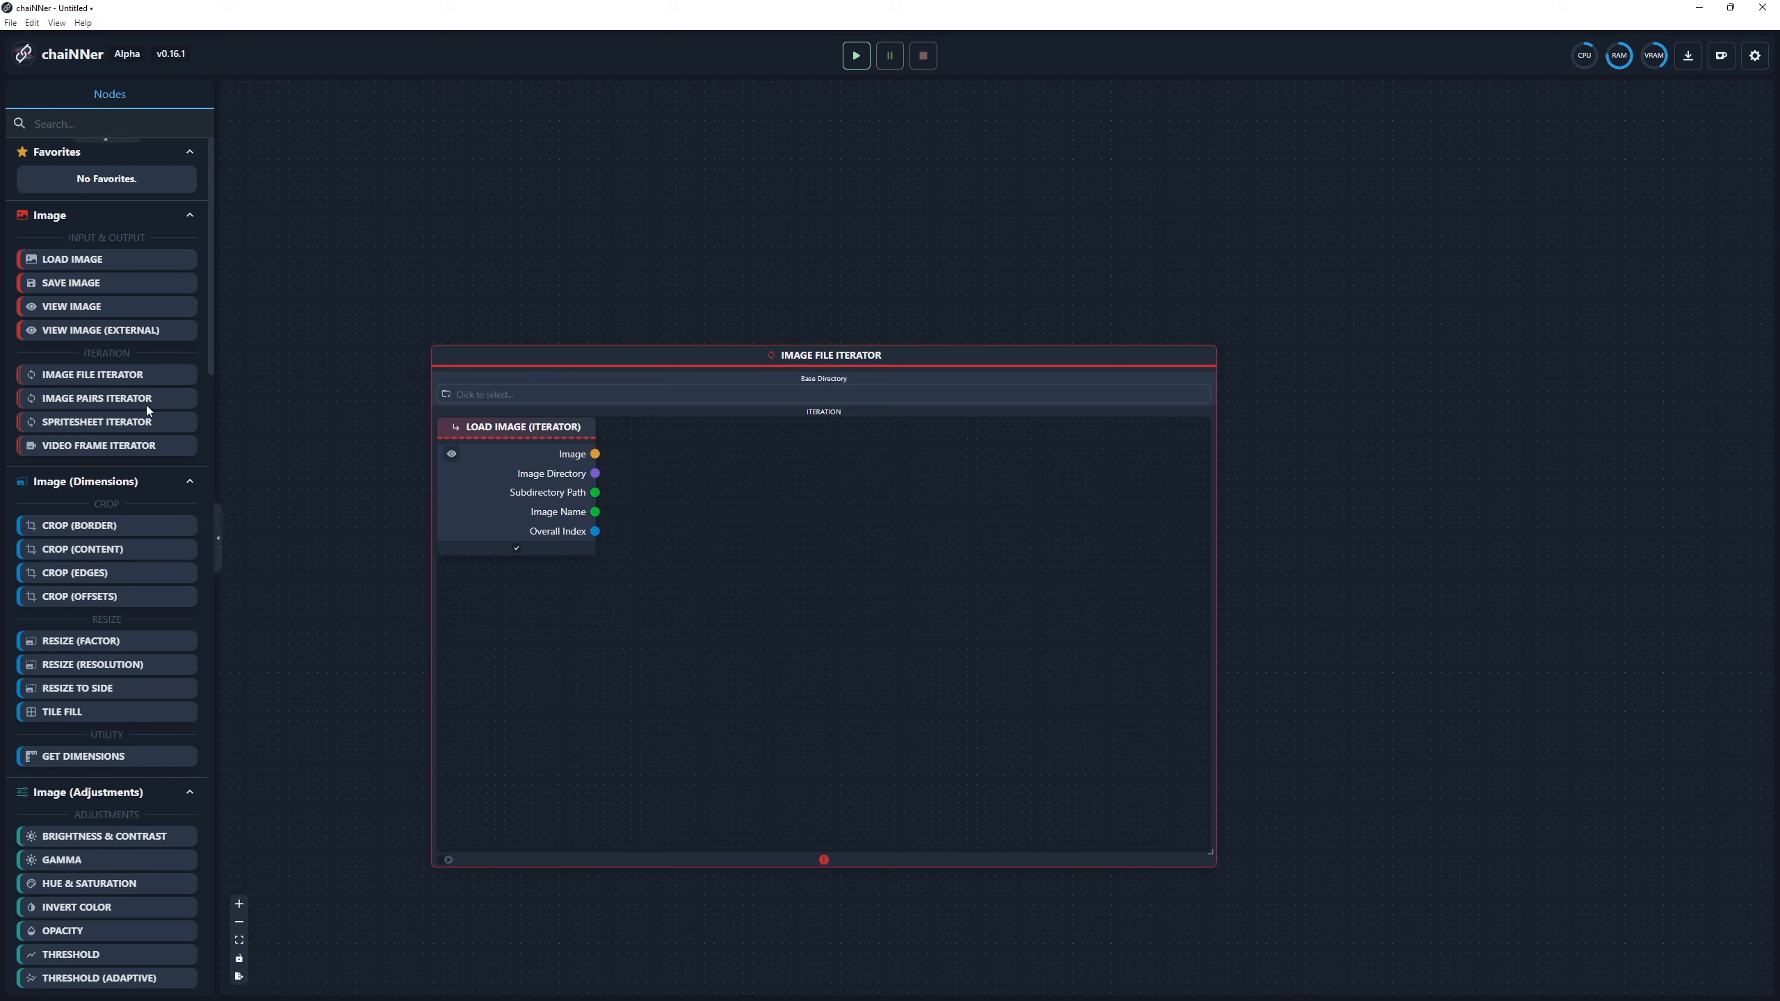
# Add a PyTorch Upscale Face node inside the Image File Iterator, beside its Load Image node.
pyautogui.scroll(-6, 146, 379)
pyautogui.scroll(-18, 151, 385)
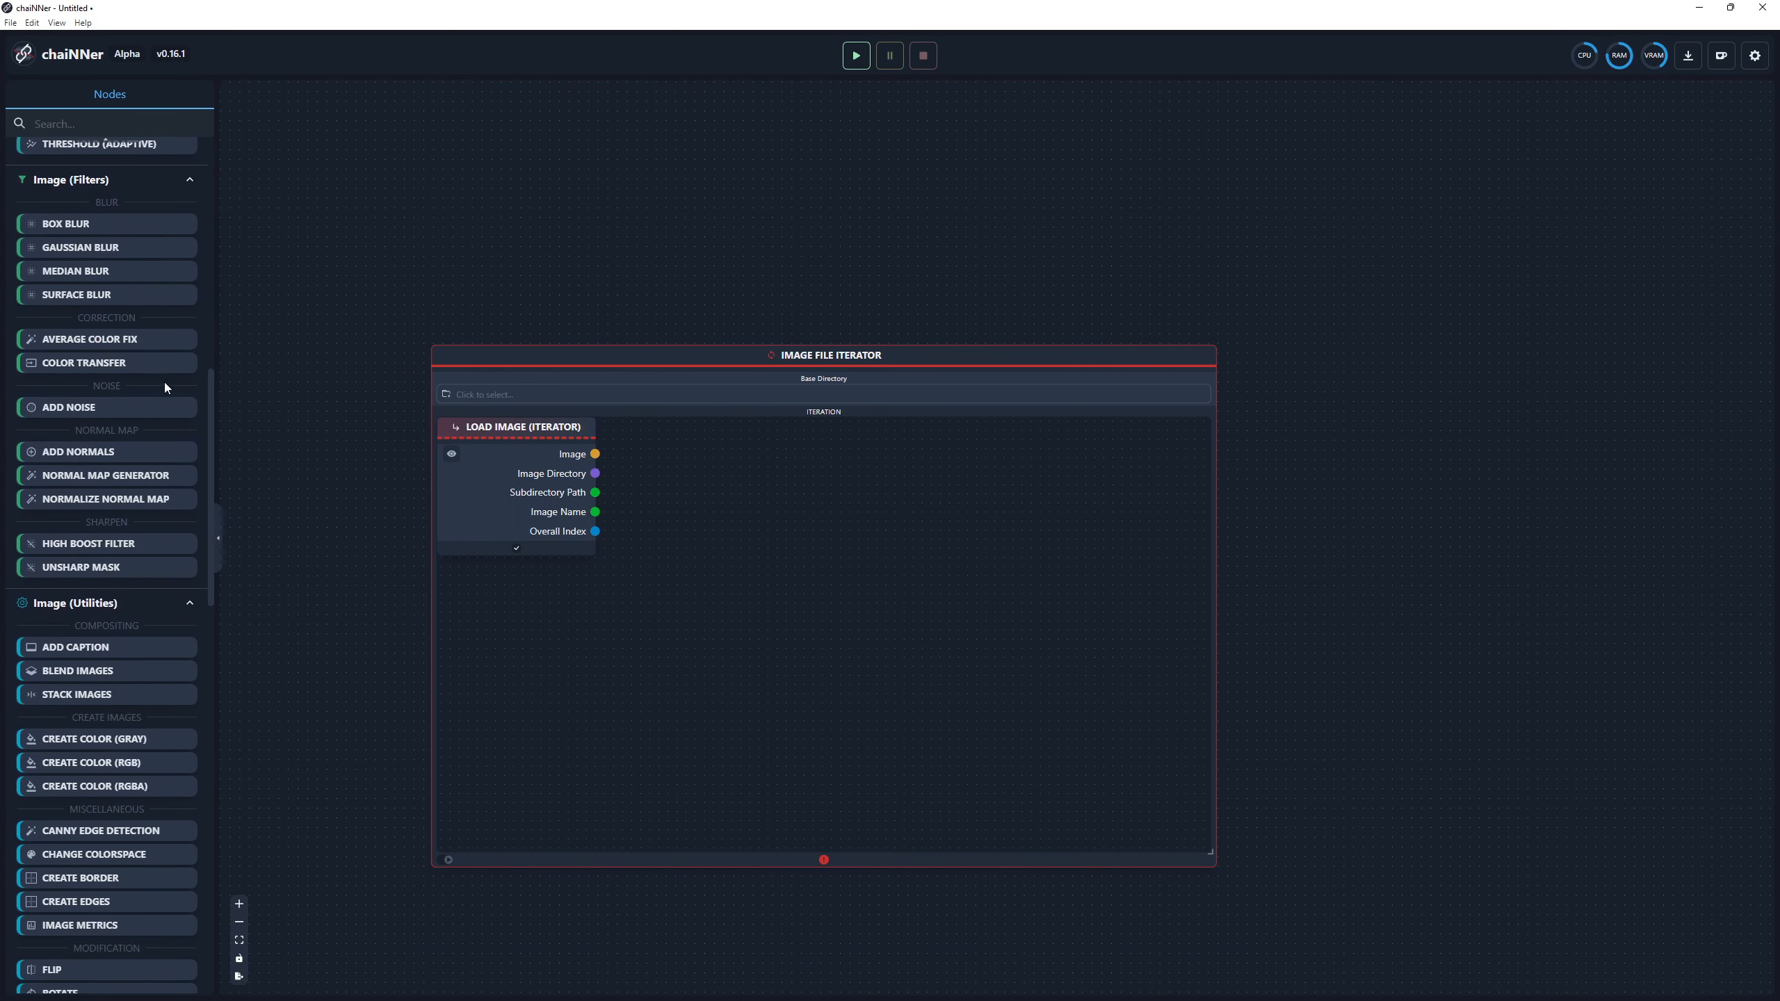
pyautogui.scroll(-2, 149, 421)
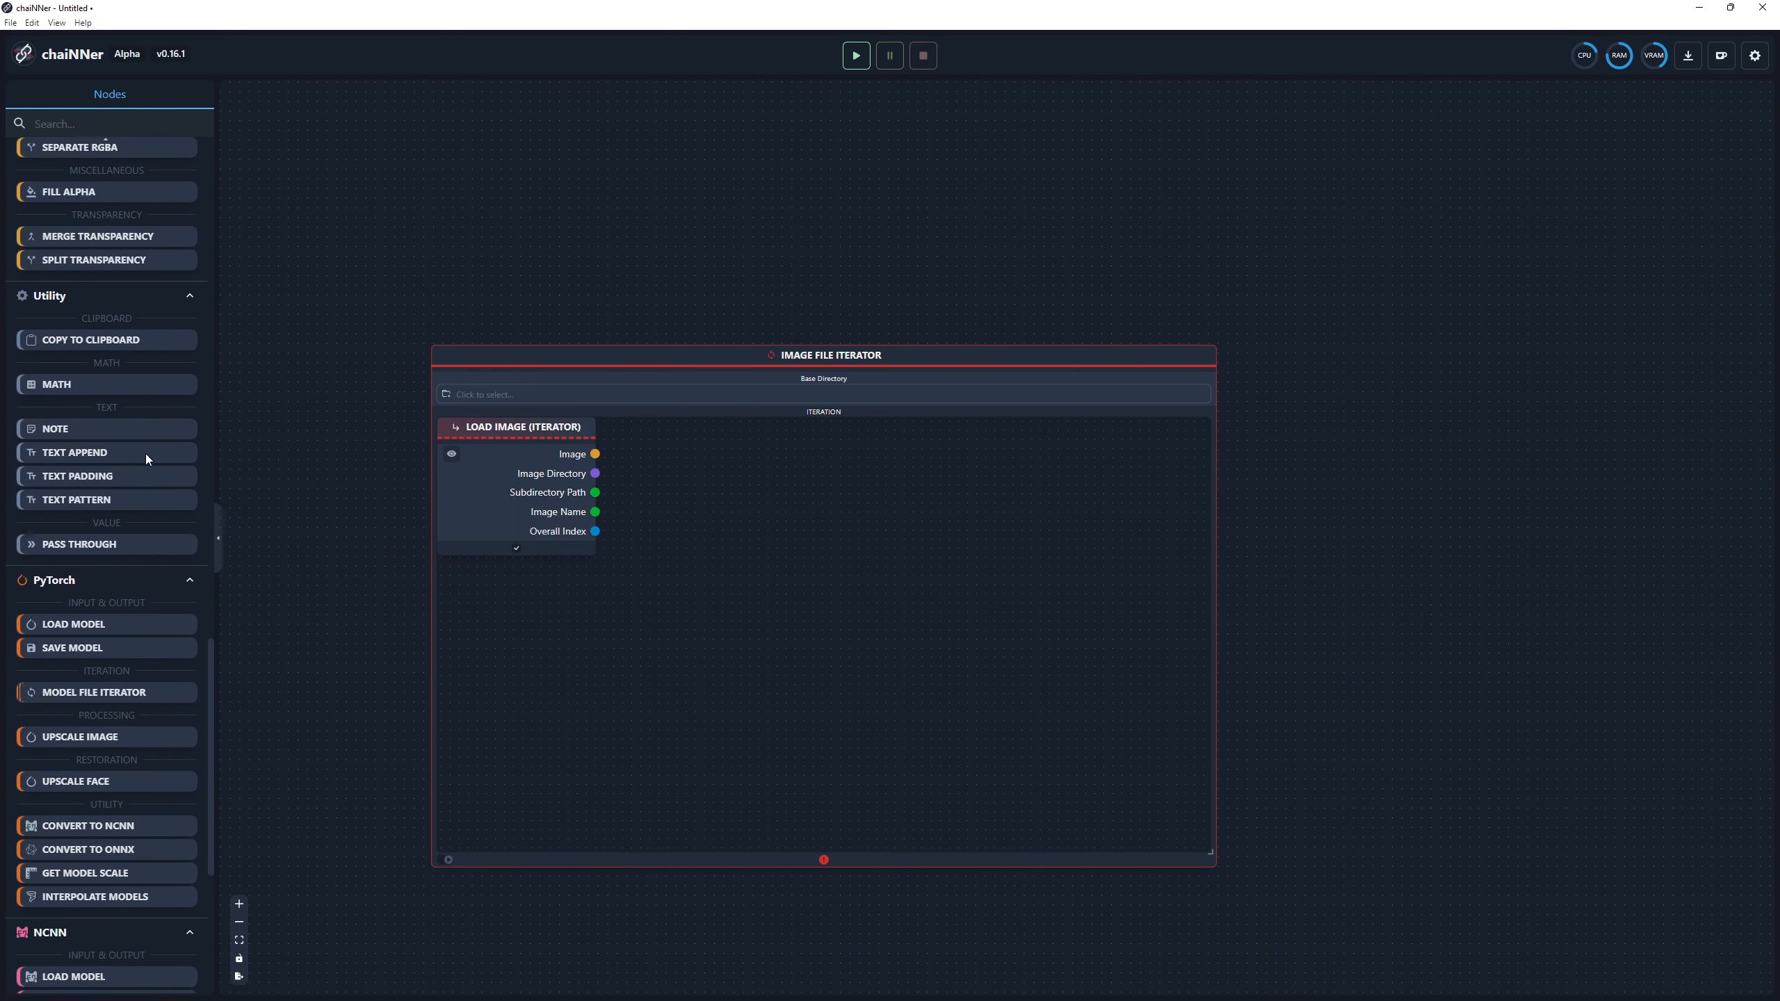
pyautogui.moveTo(98, 787); pyautogui.dragTo(825, 432)
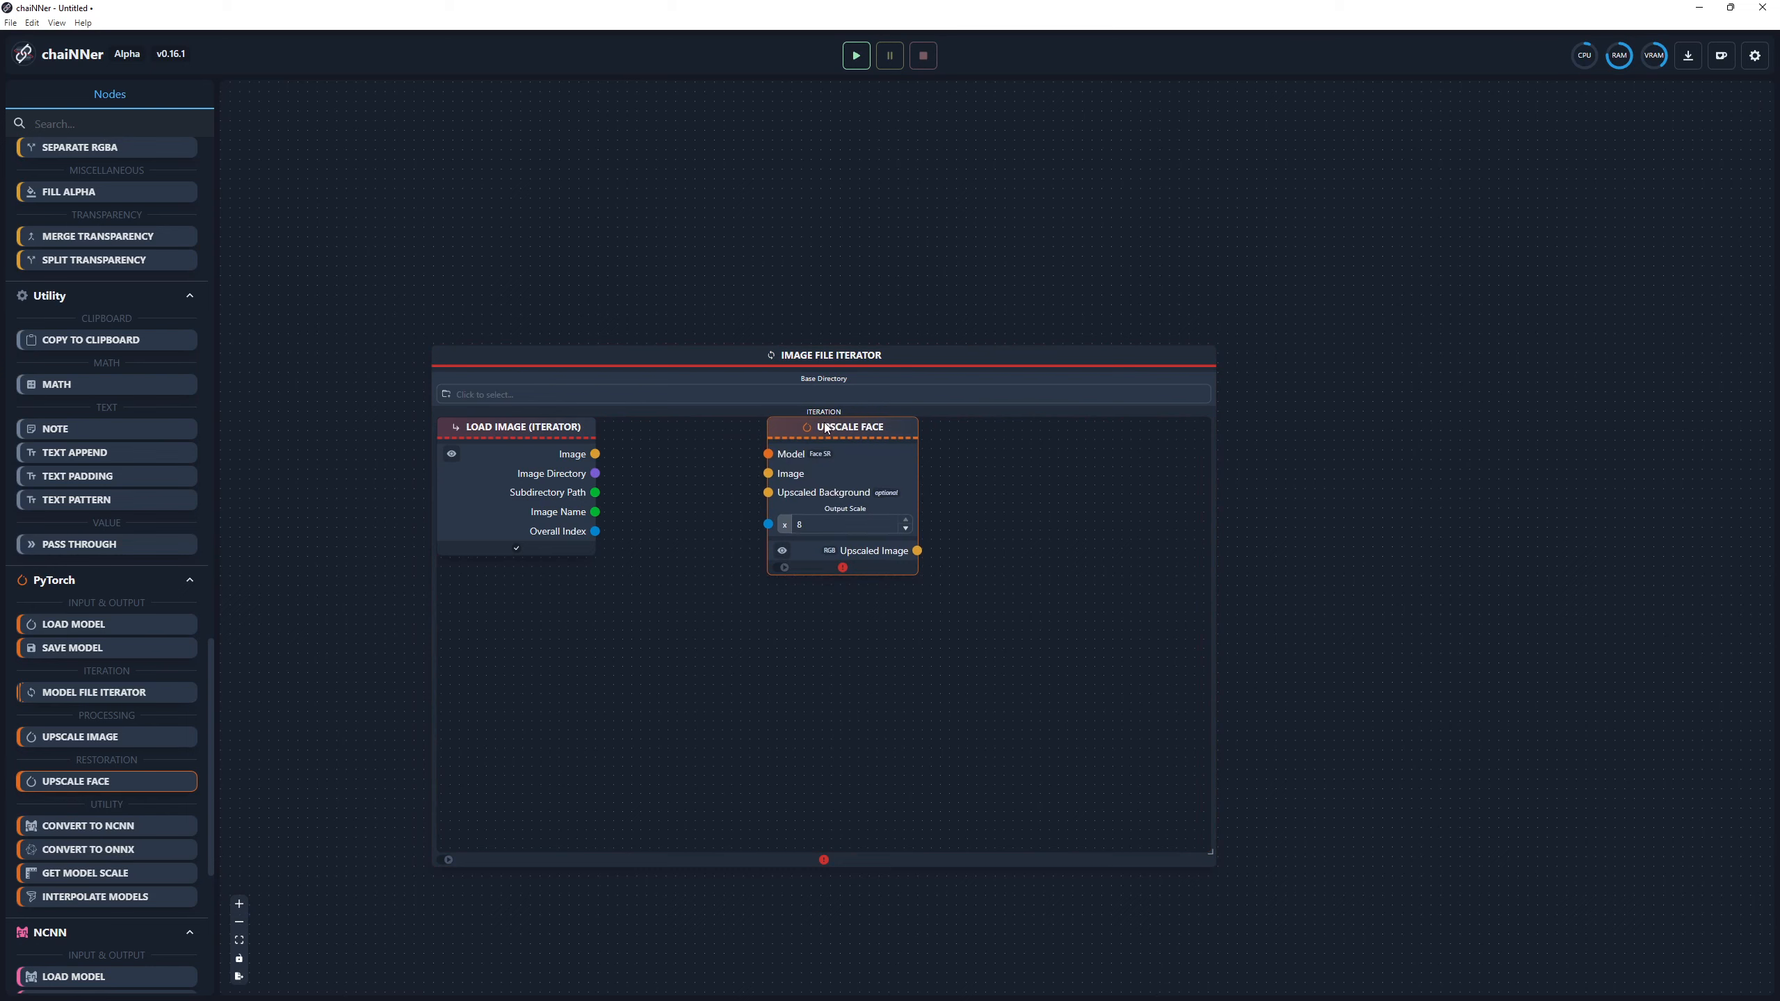
# Set the Output Scale of the Upscale Face node to 1.
pyautogui.scroll(5, 841, 451)
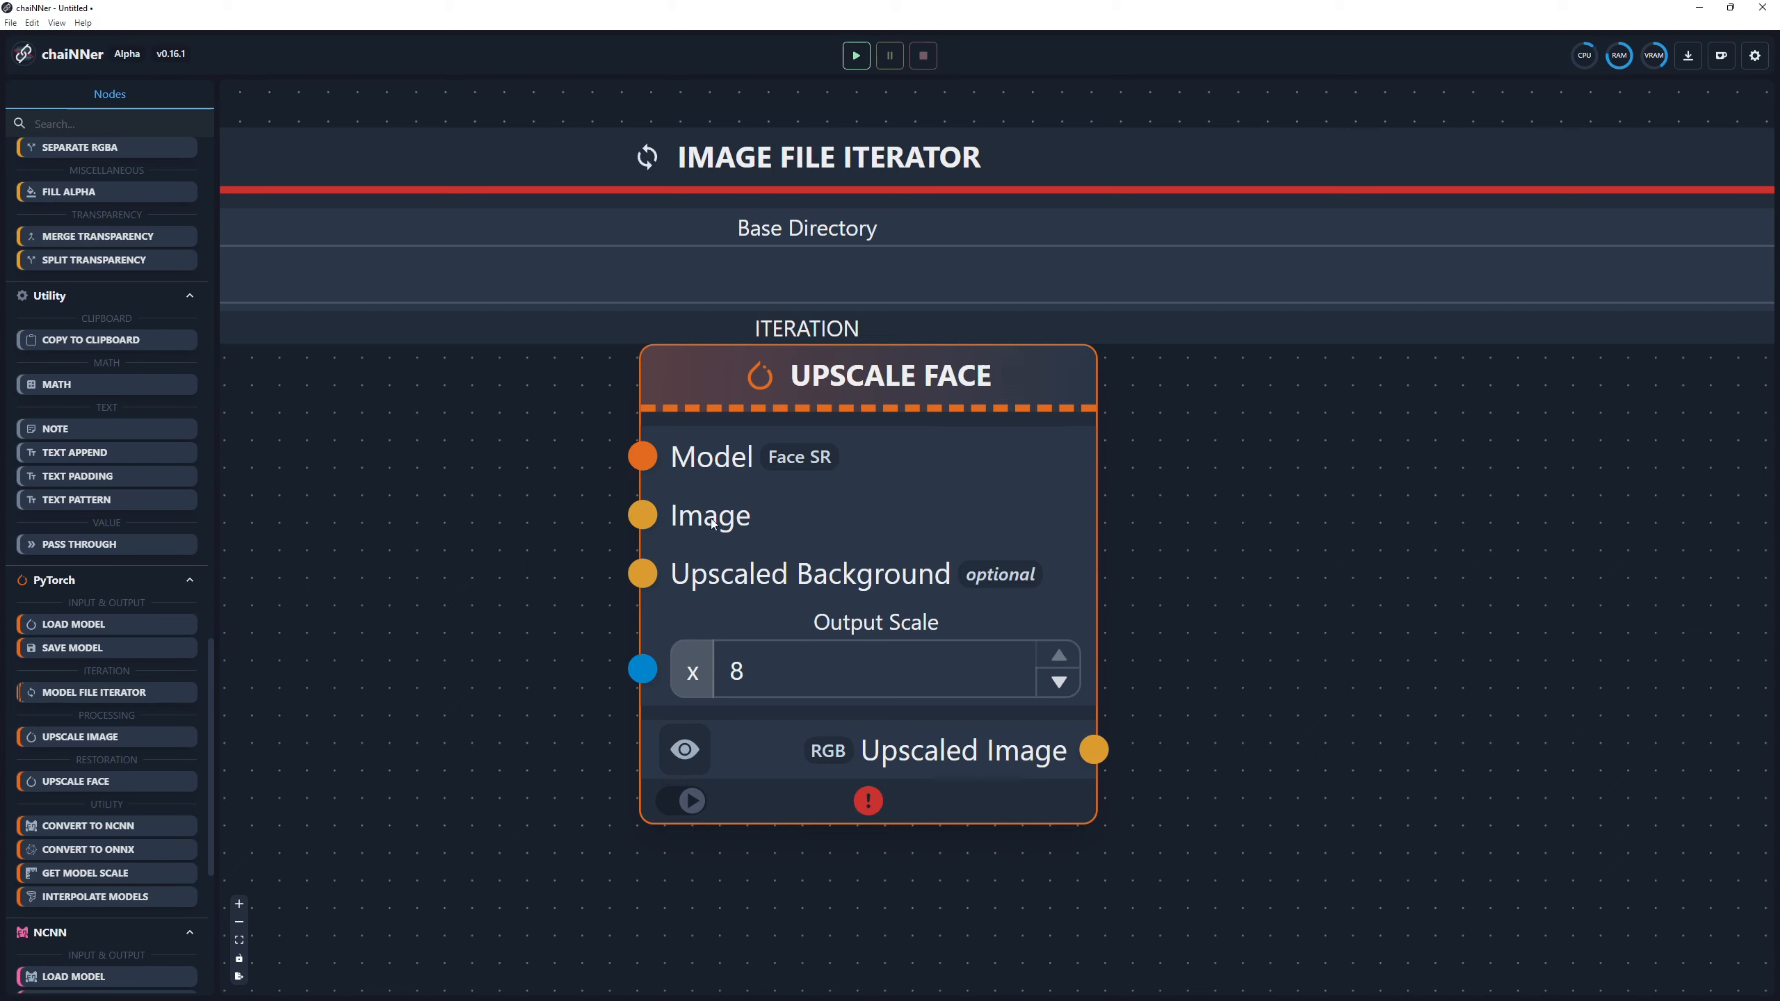
pyautogui.doubleClick(835, 655)
pyautogui.write('1')
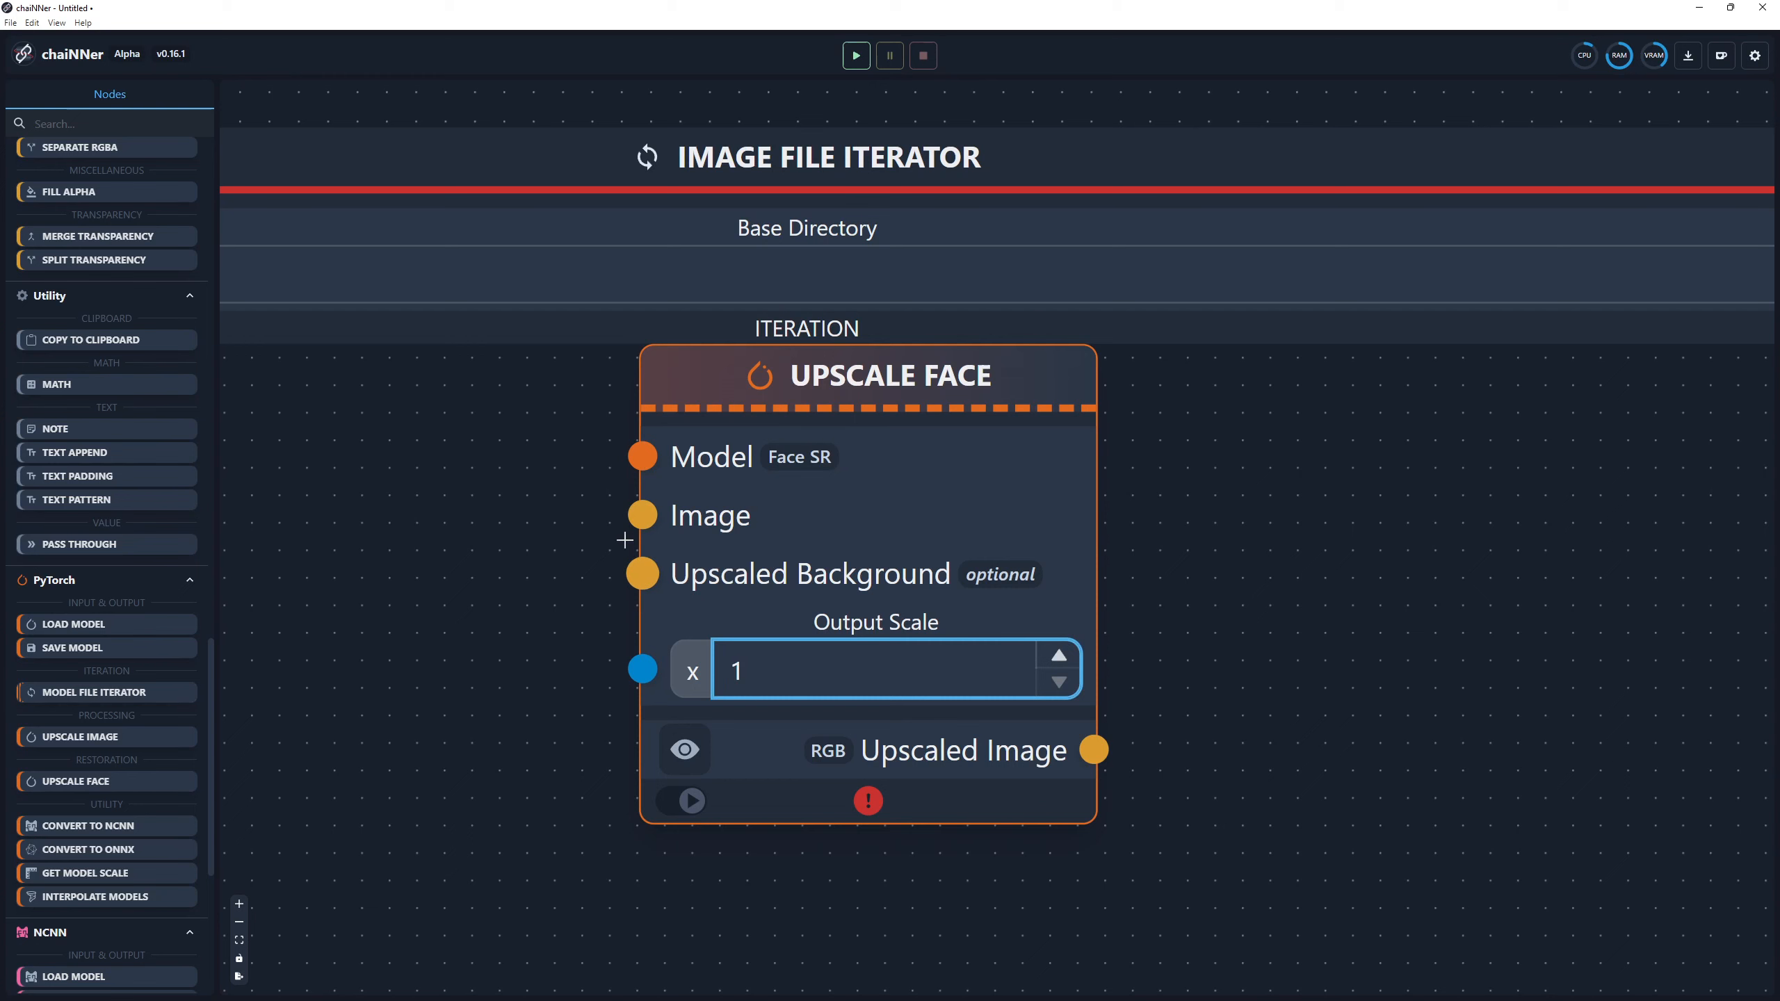
pyautogui.click(484, 582)
pyautogui.scroll(-1, 493, 568)
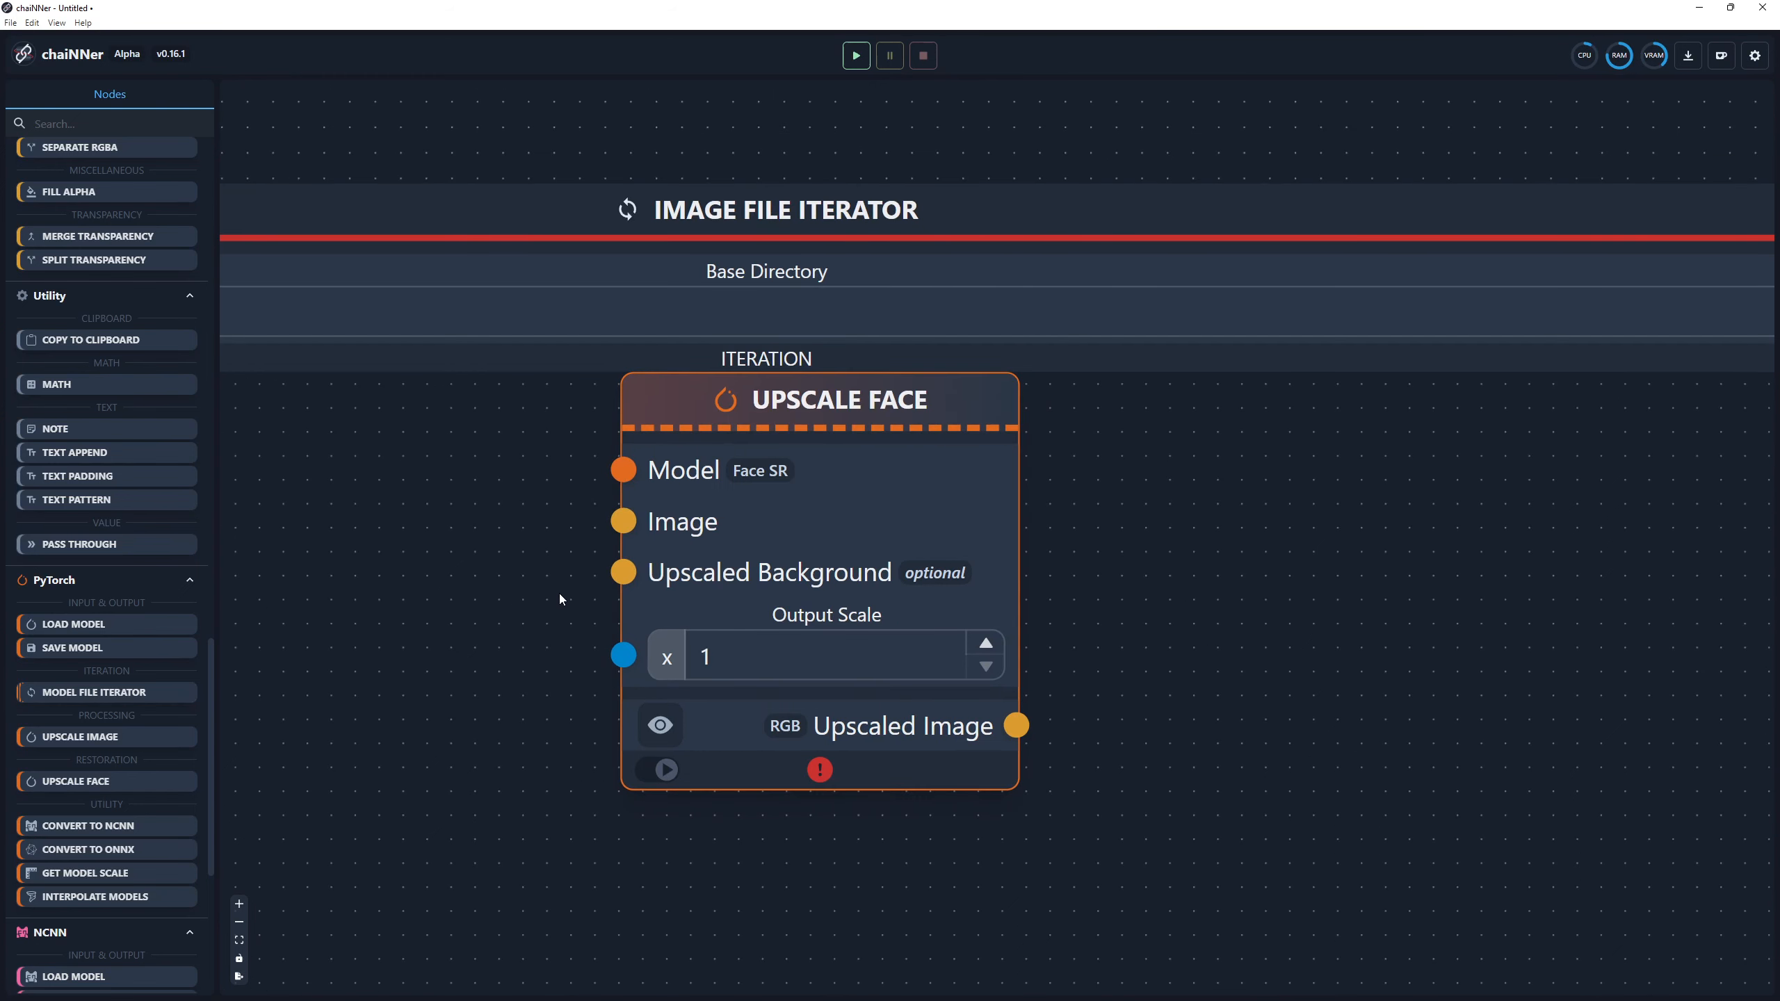
# Add a PyTorch Load Model node in the empty space above the Image File Iterator.
pyautogui.scroll(-3, 559, 592)
pyautogui.moveTo(675, 244); pyautogui.dragTo(796, 239)
pyautogui.scroll(-2, 810, 215)
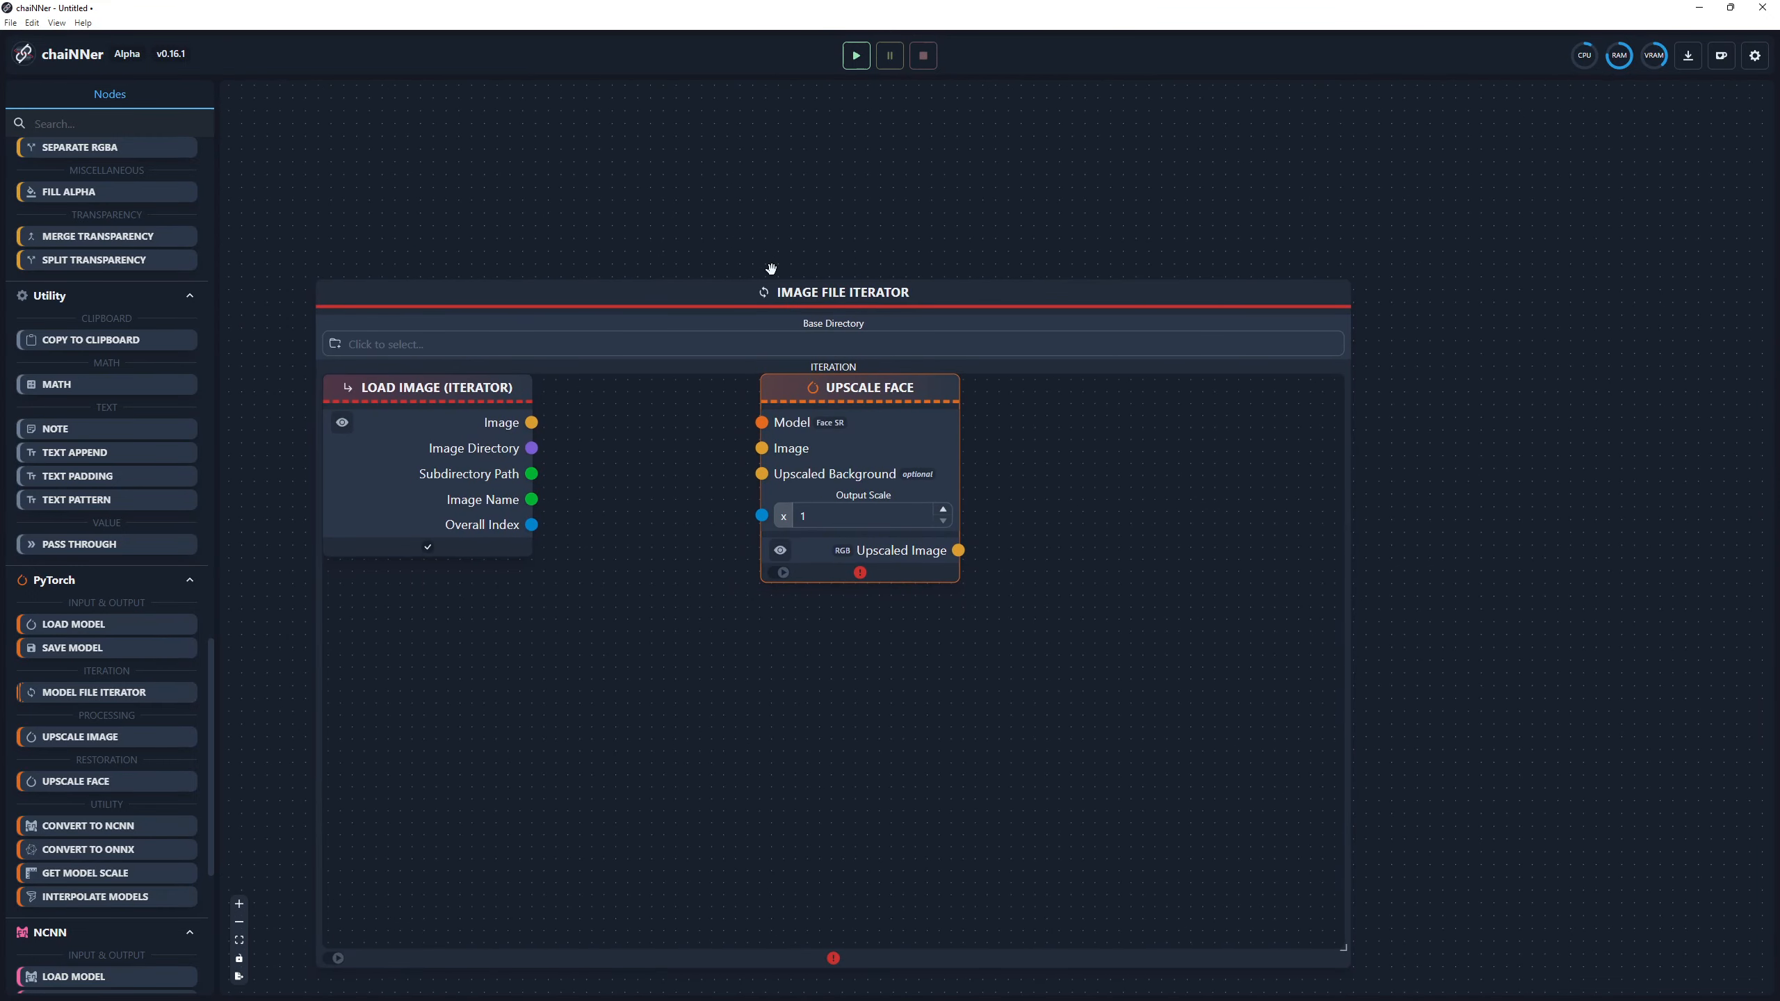
pyautogui.scroll(-2, 755, 233)
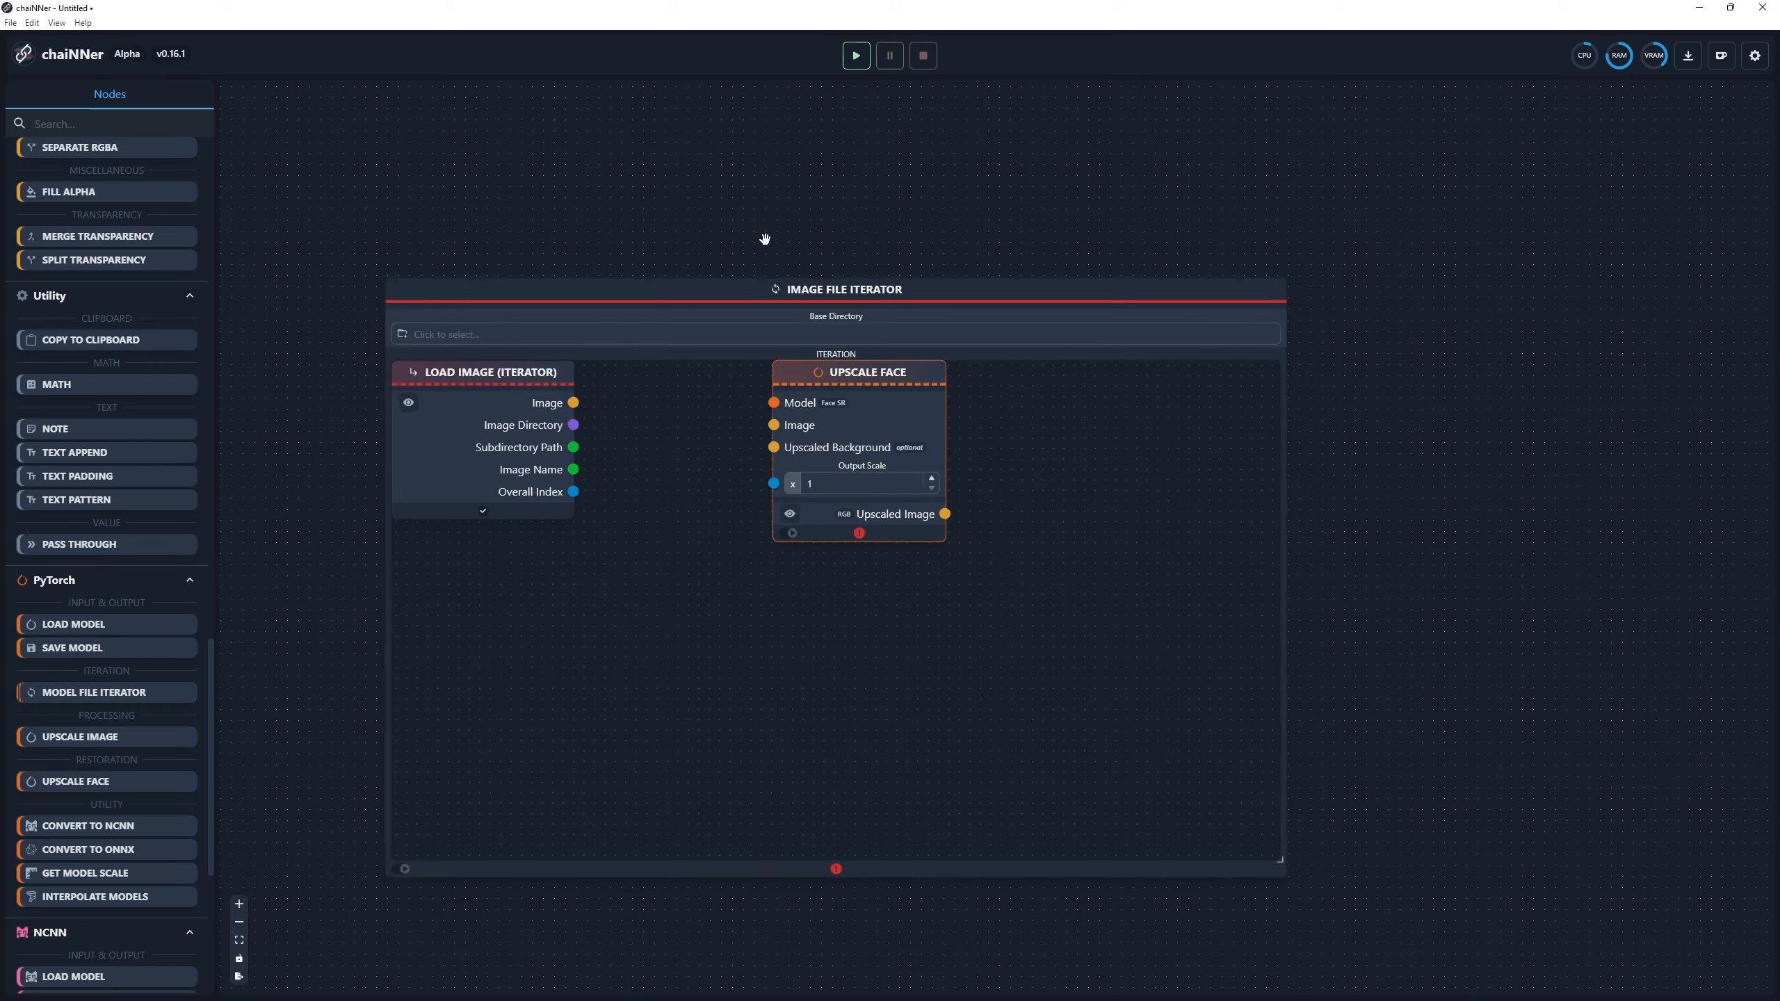
pyautogui.moveTo(754, 202); pyautogui.dragTo(733, 297)
pyautogui.scroll(1, 747, 271)
pyautogui.scroll(-1, 741, 271)
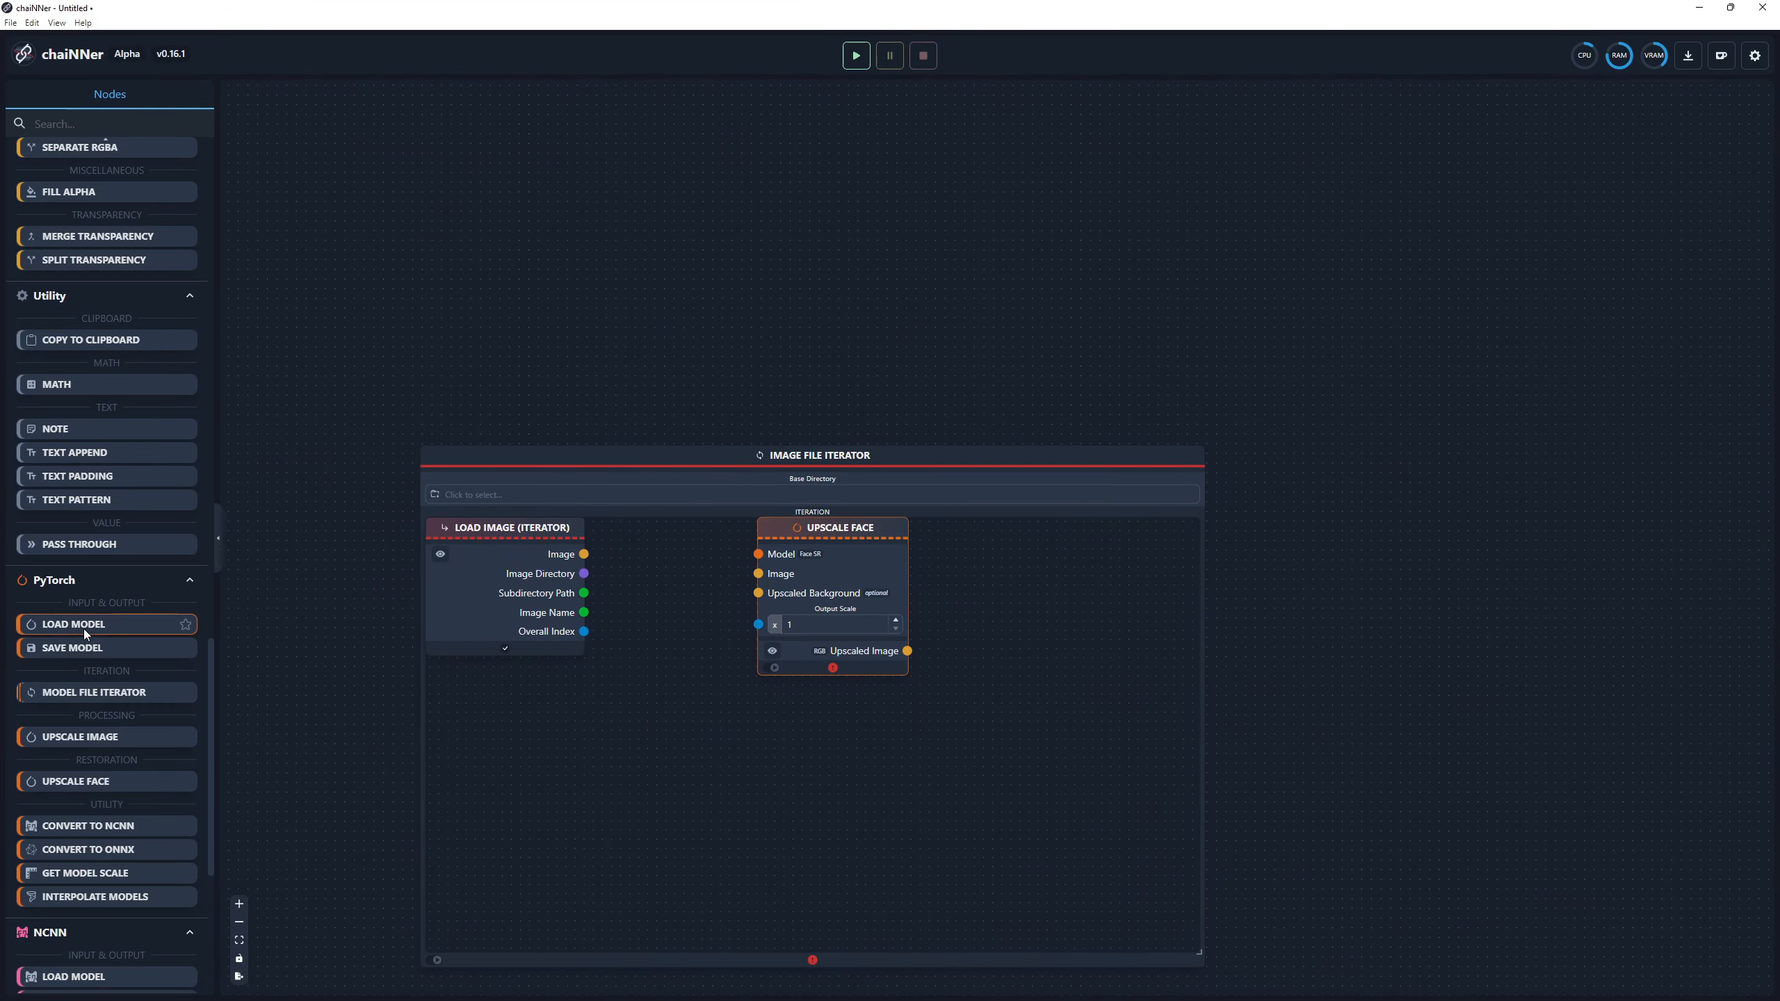
pyautogui.moveTo(74, 623); pyautogui.dragTo(817, 223)
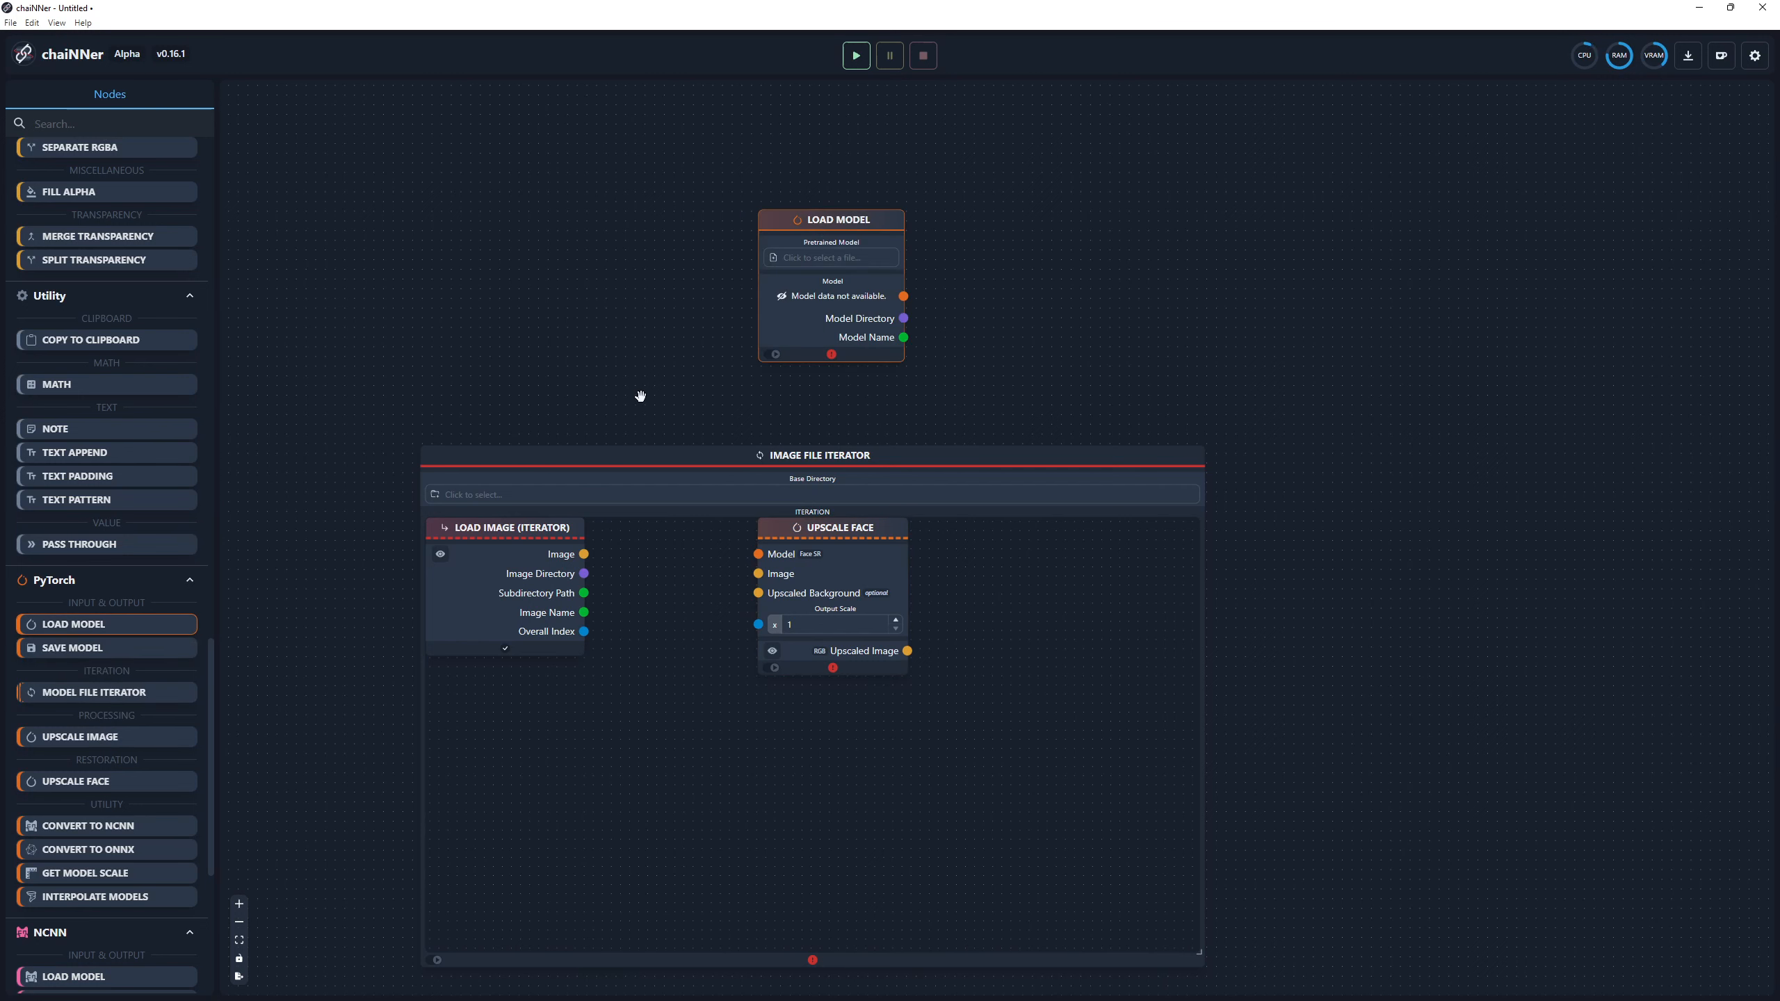
pyautogui.moveTo(853, 223); pyautogui.dragTo(852, 230)
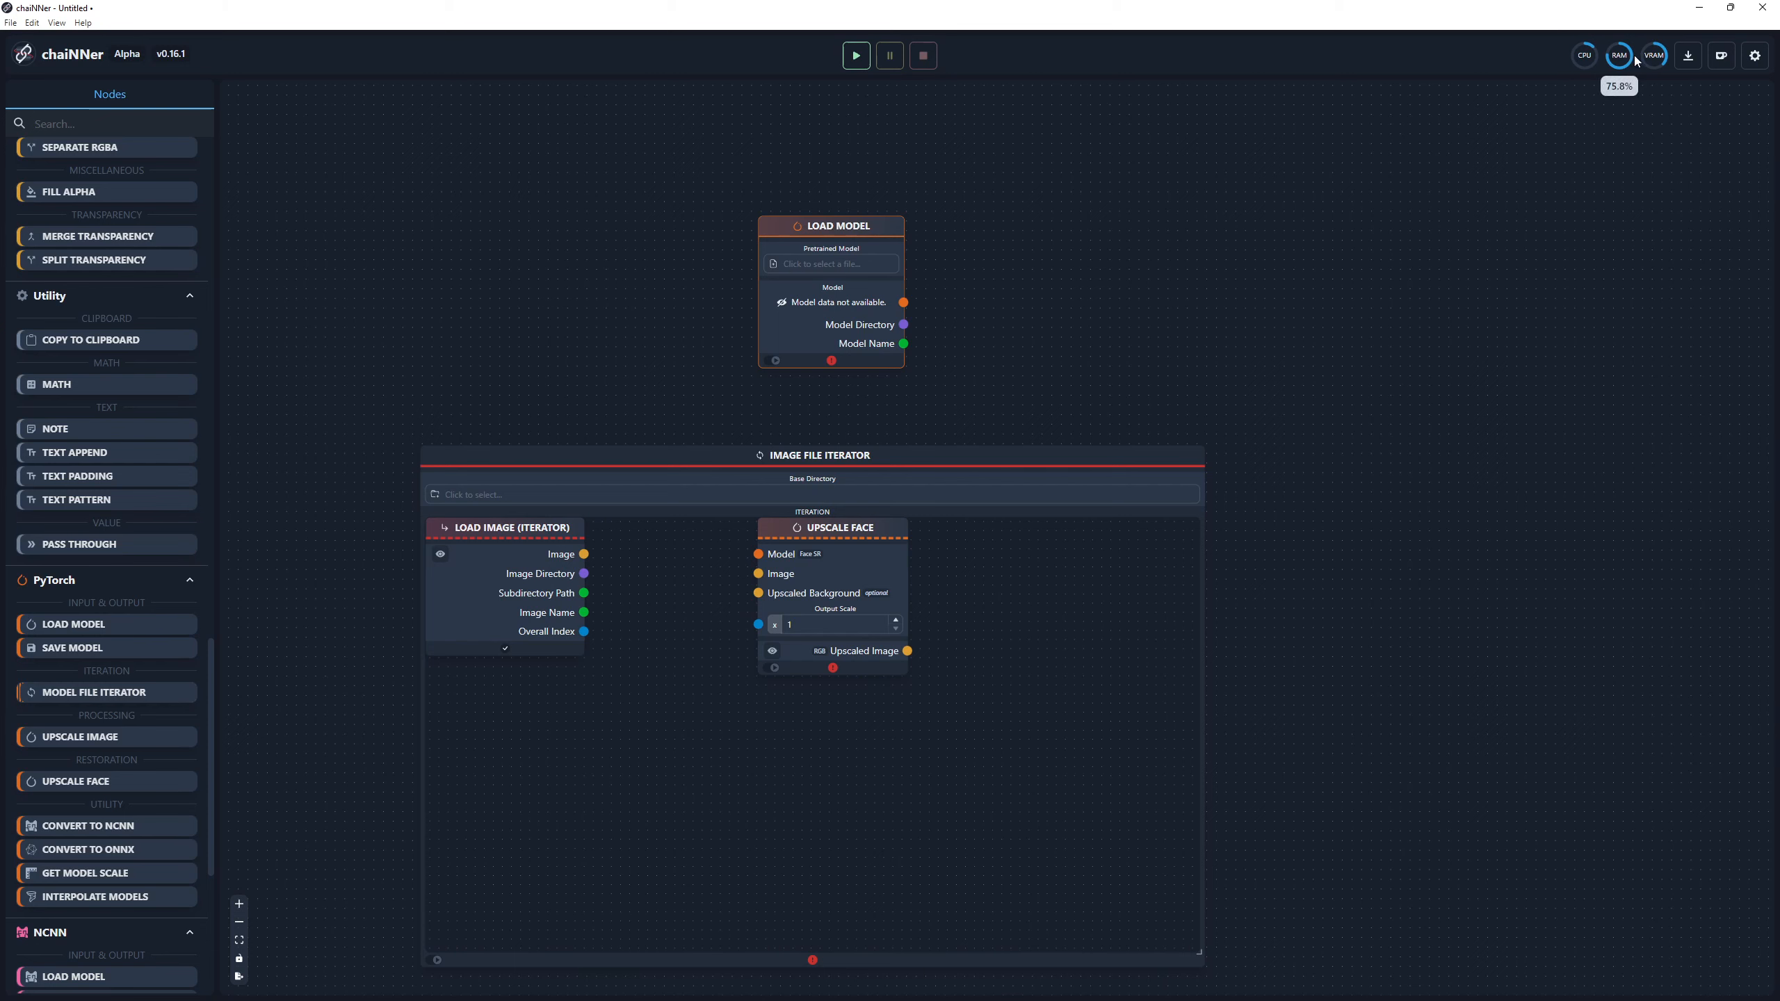
# Load GFPGANv1.4.pth from the ESRGAN models folder as the pretrained model of the Load Model node.
pyautogui.moveTo(1649, 61)
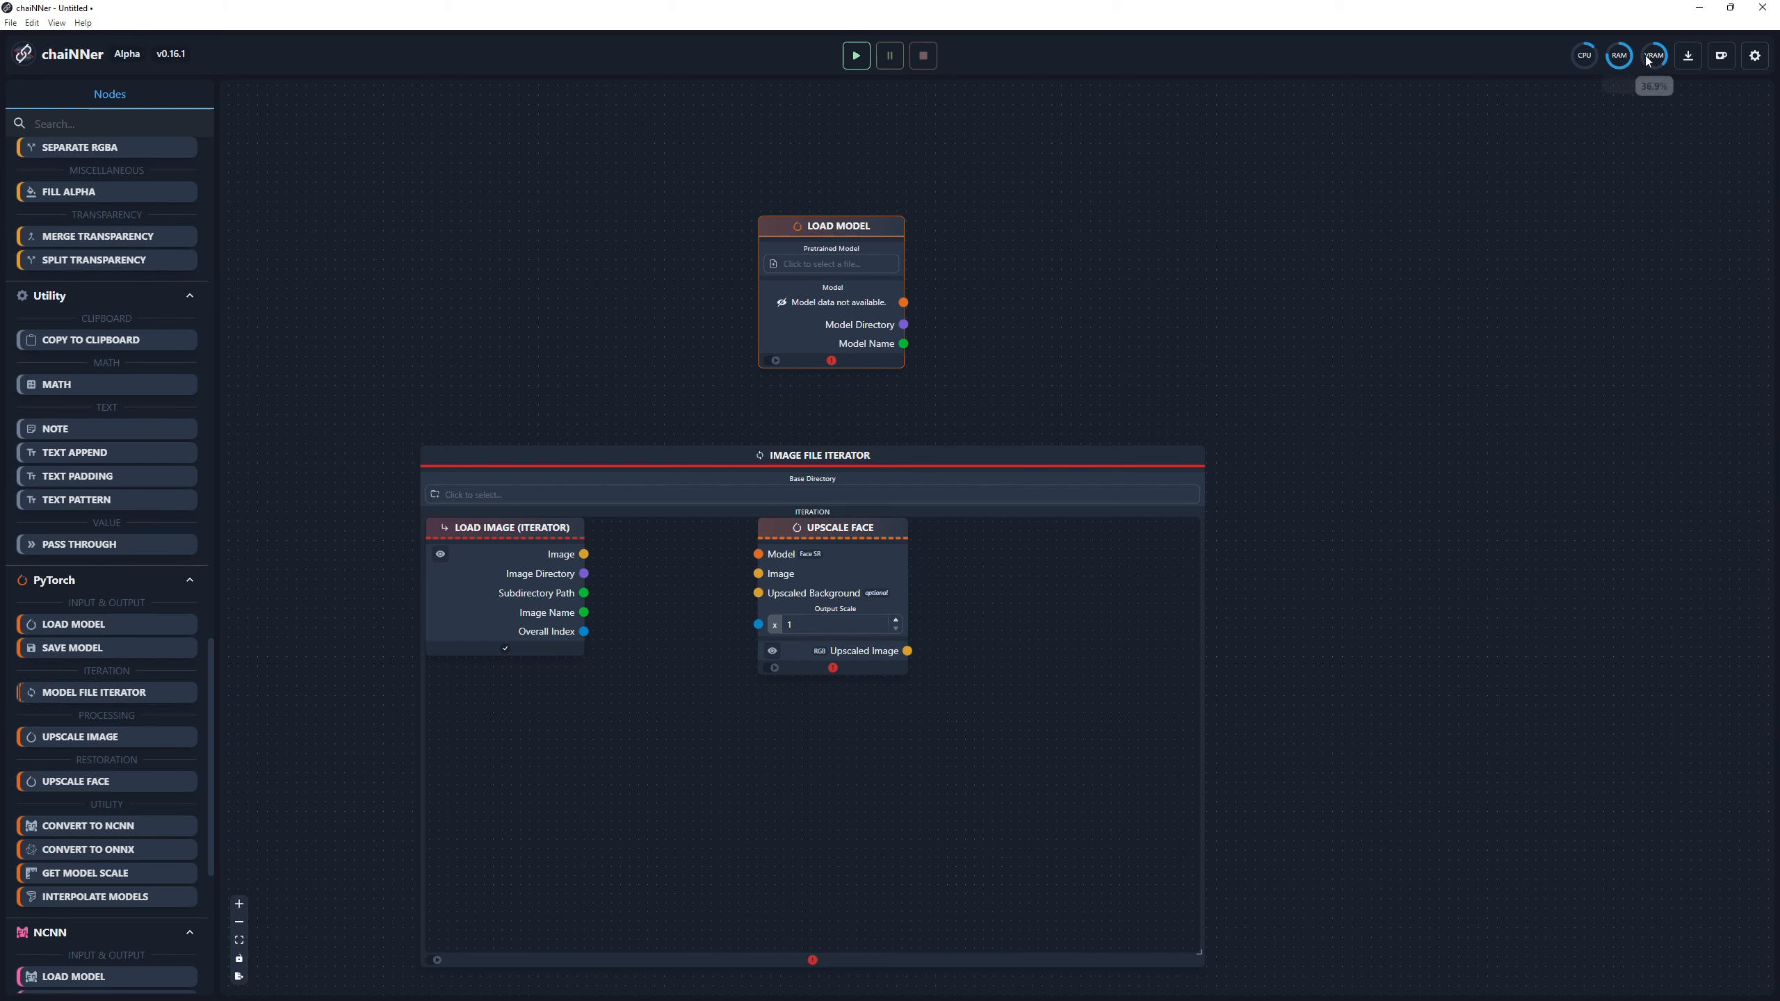
pyautogui.click(834, 265)
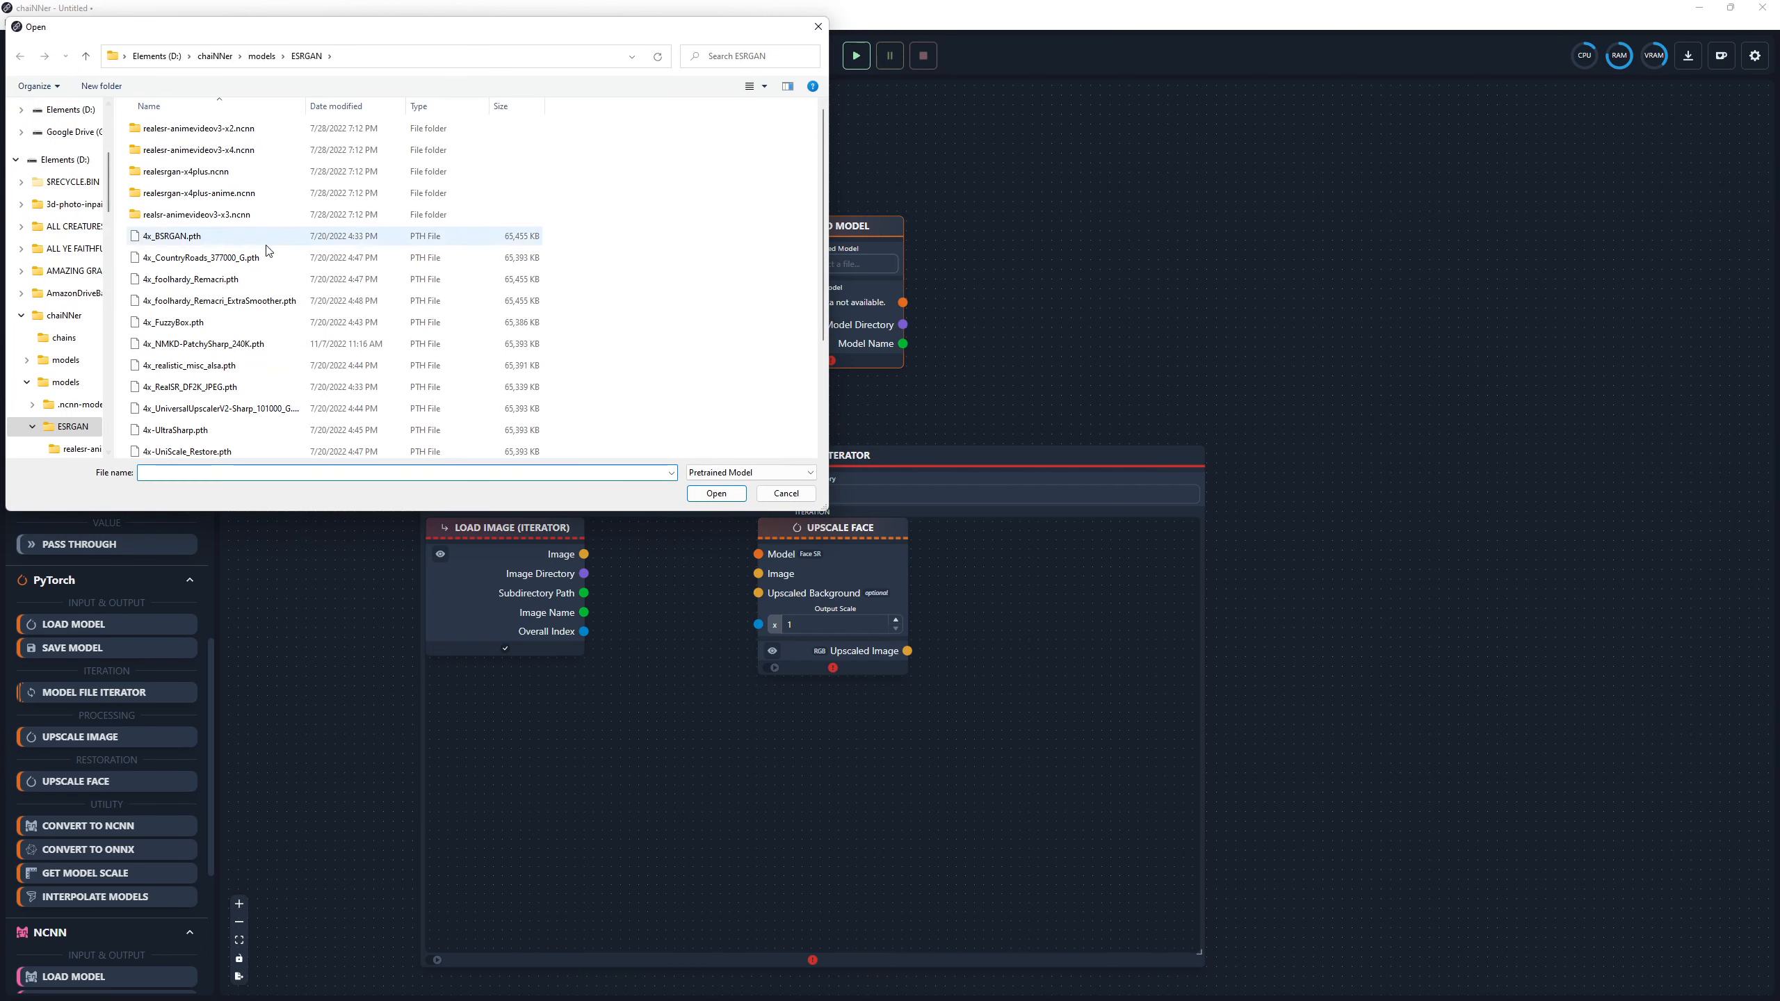
pyautogui.click(243, 385)
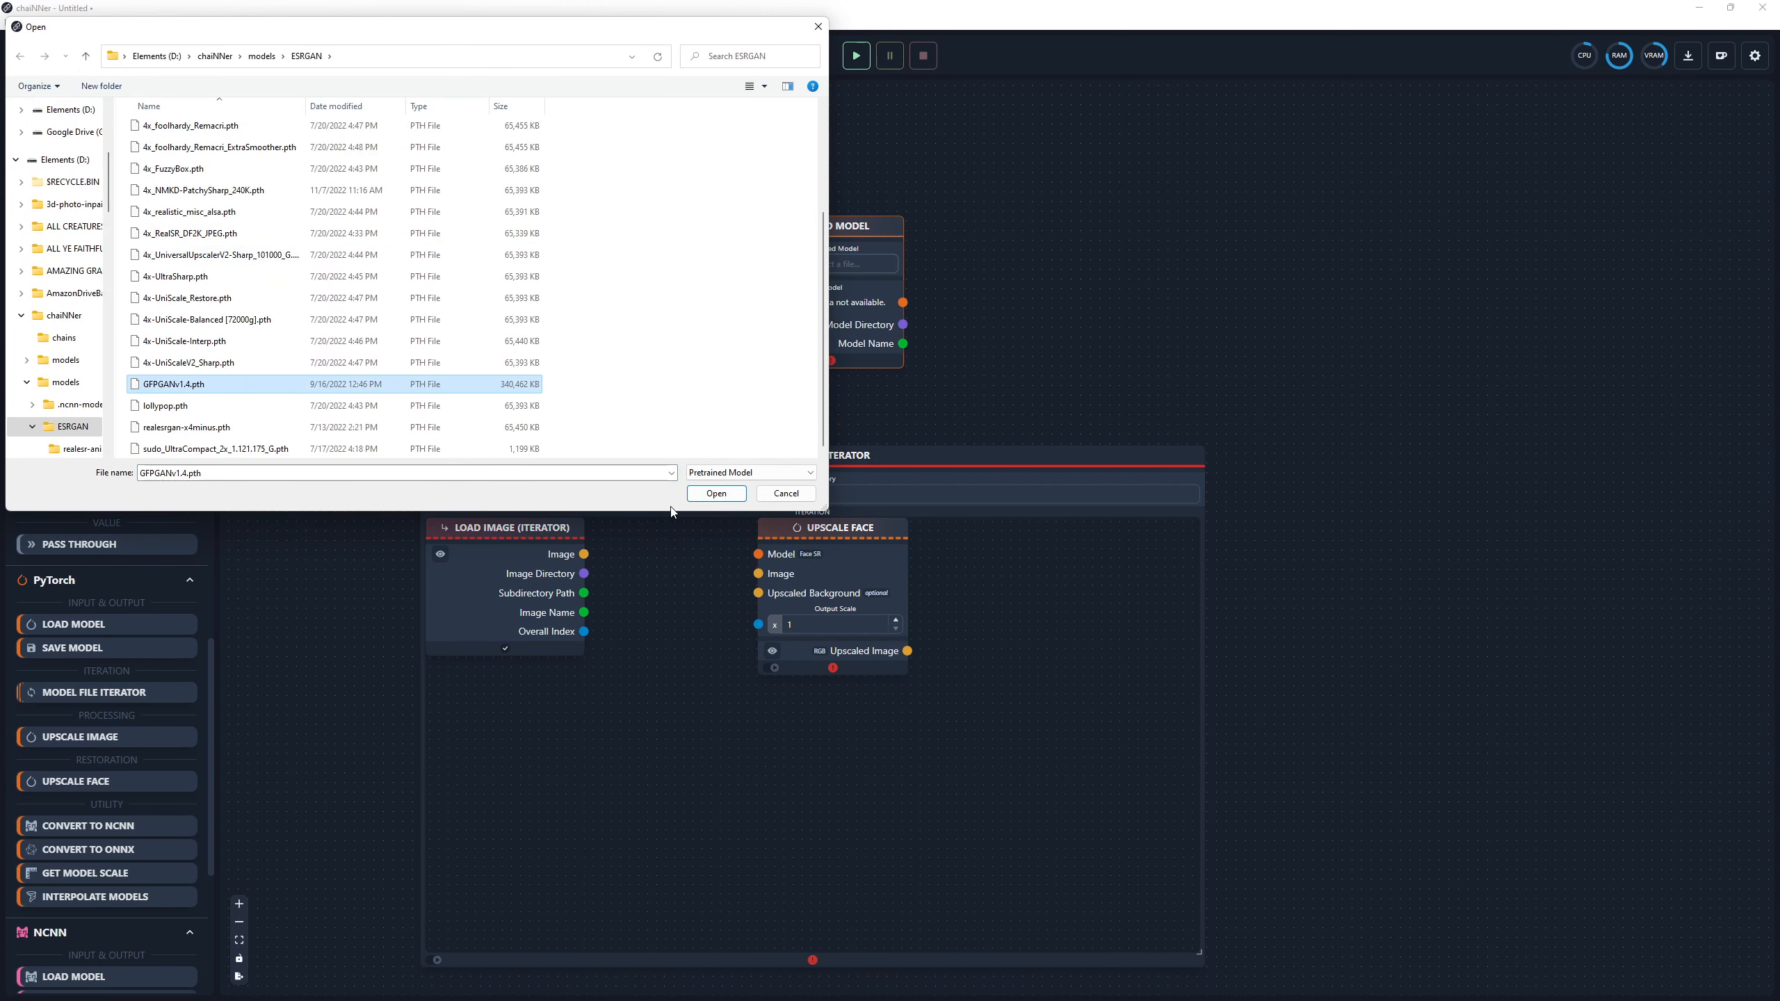
pyautogui.click(714, 494)
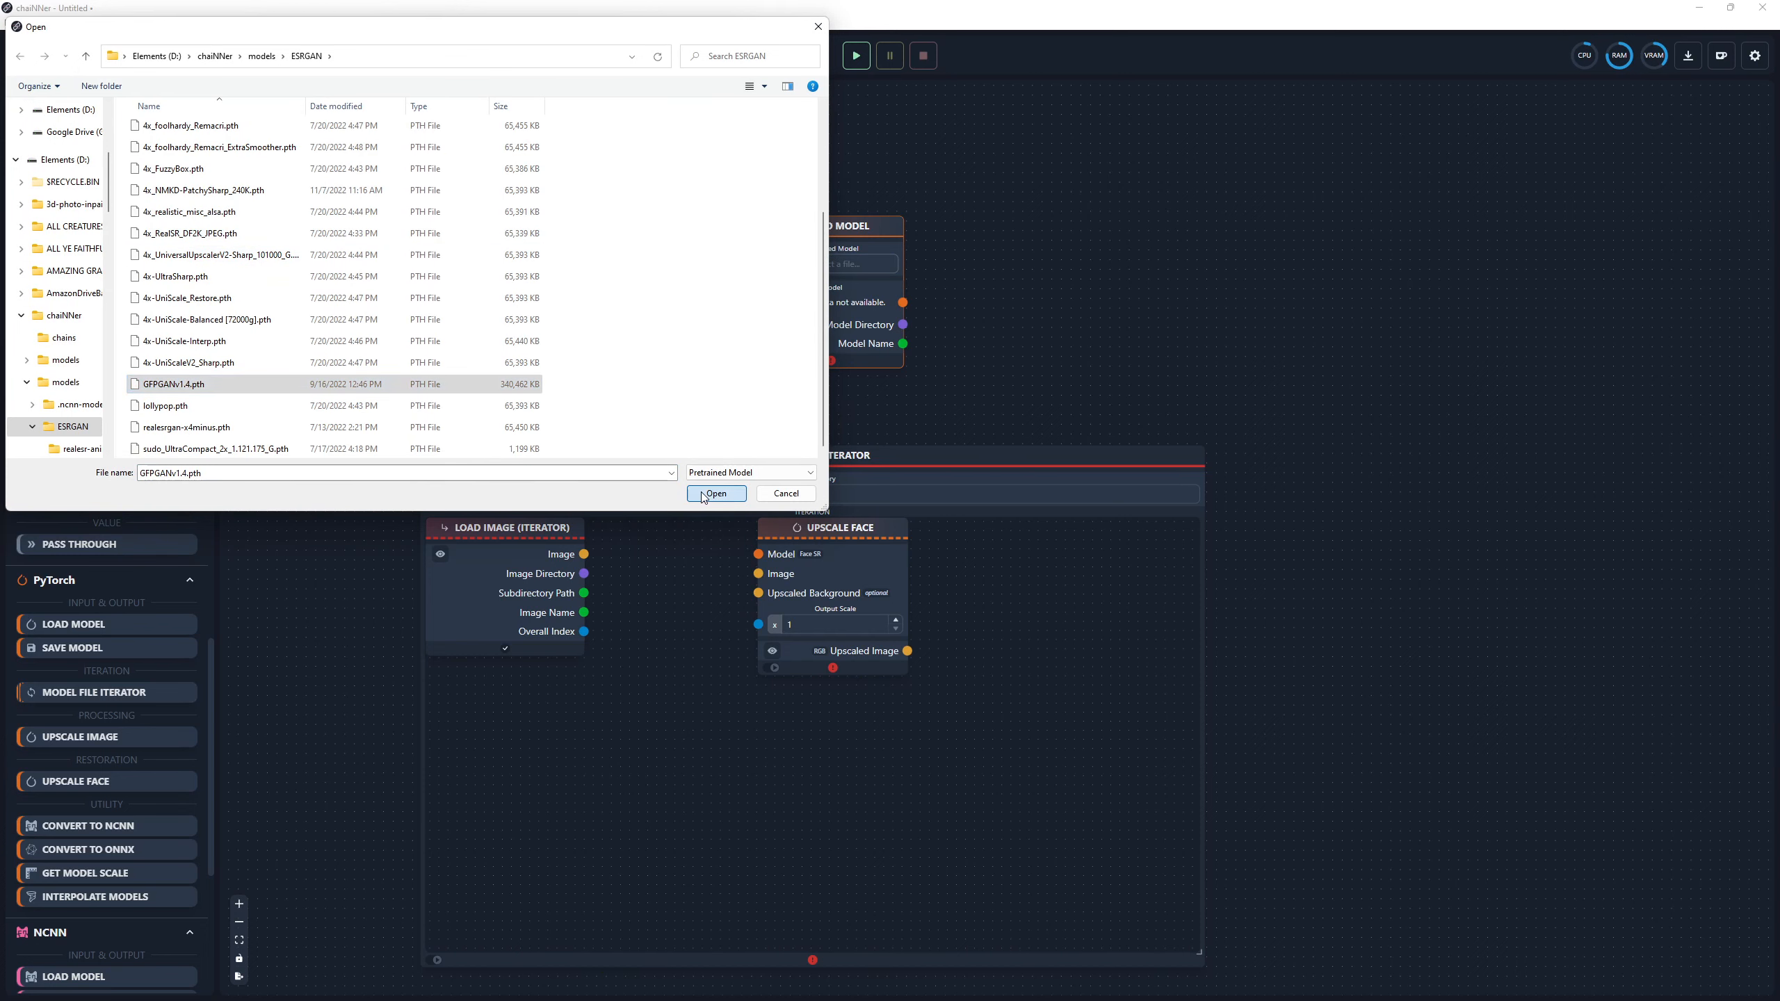
# Connect the loaded model to Upscale Face's Model input and the iterator's Image output to its Image input.
pyautogui.scroll(1, 950, 309)
pyautogui.moveTo(949, 309); pyautogui.dragTo(769, 539)
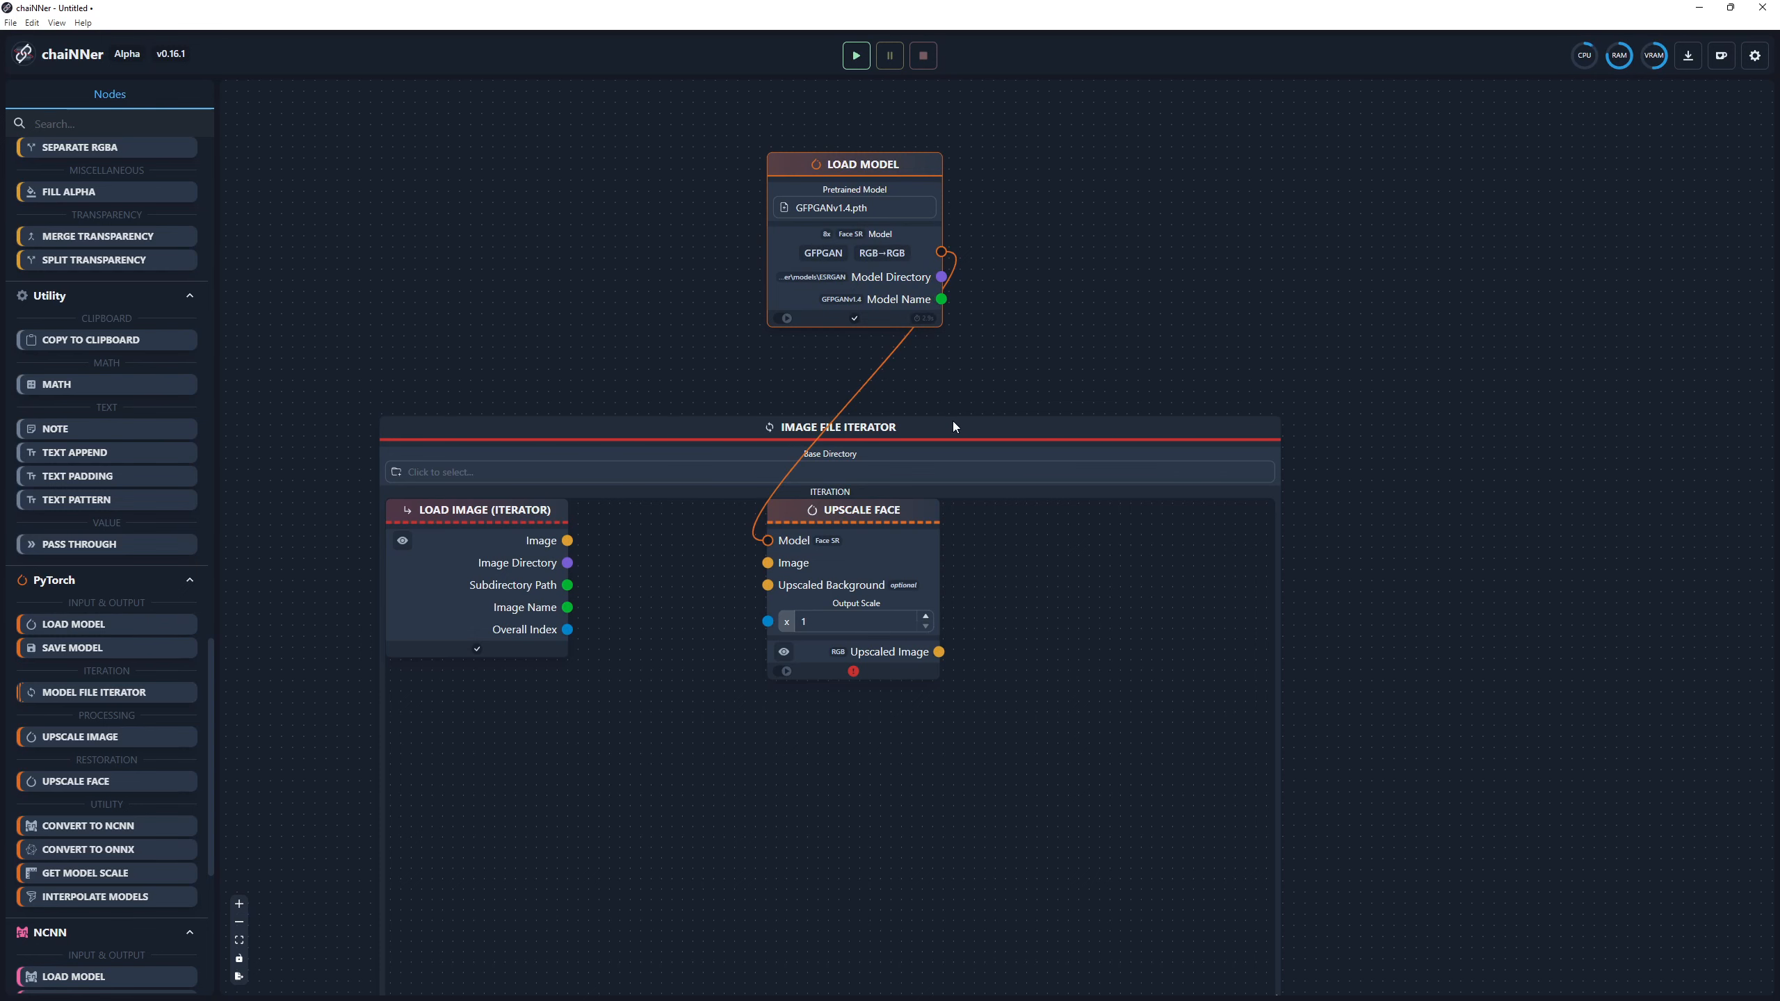
pyautogui.scroll(2, 675, 622)
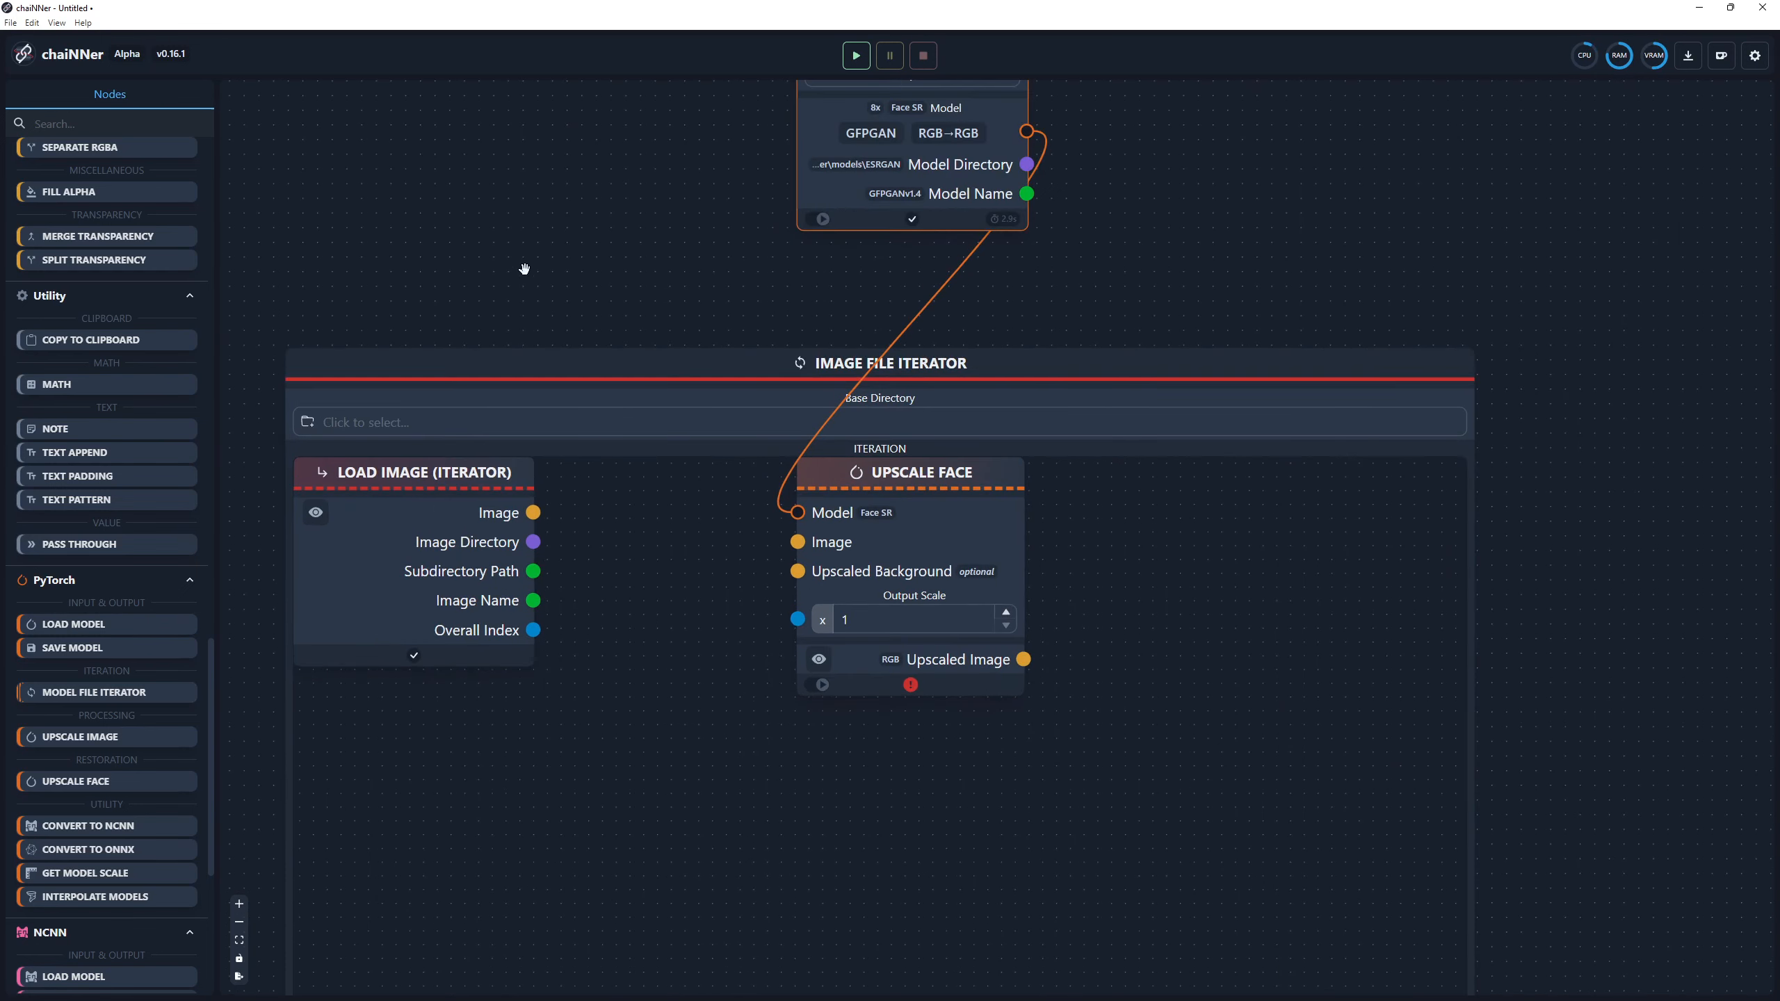
pyautogui.moveTo(524, 269); pyautogui.dragTo(570, 233)
pyautogui.moveTo(575, 453); pyautogui.dragTo(838, 483)
# Choose the Commoner Male folder in Downloads as the Image File Iterator's base directory.
pyautogui.click(703, 363)
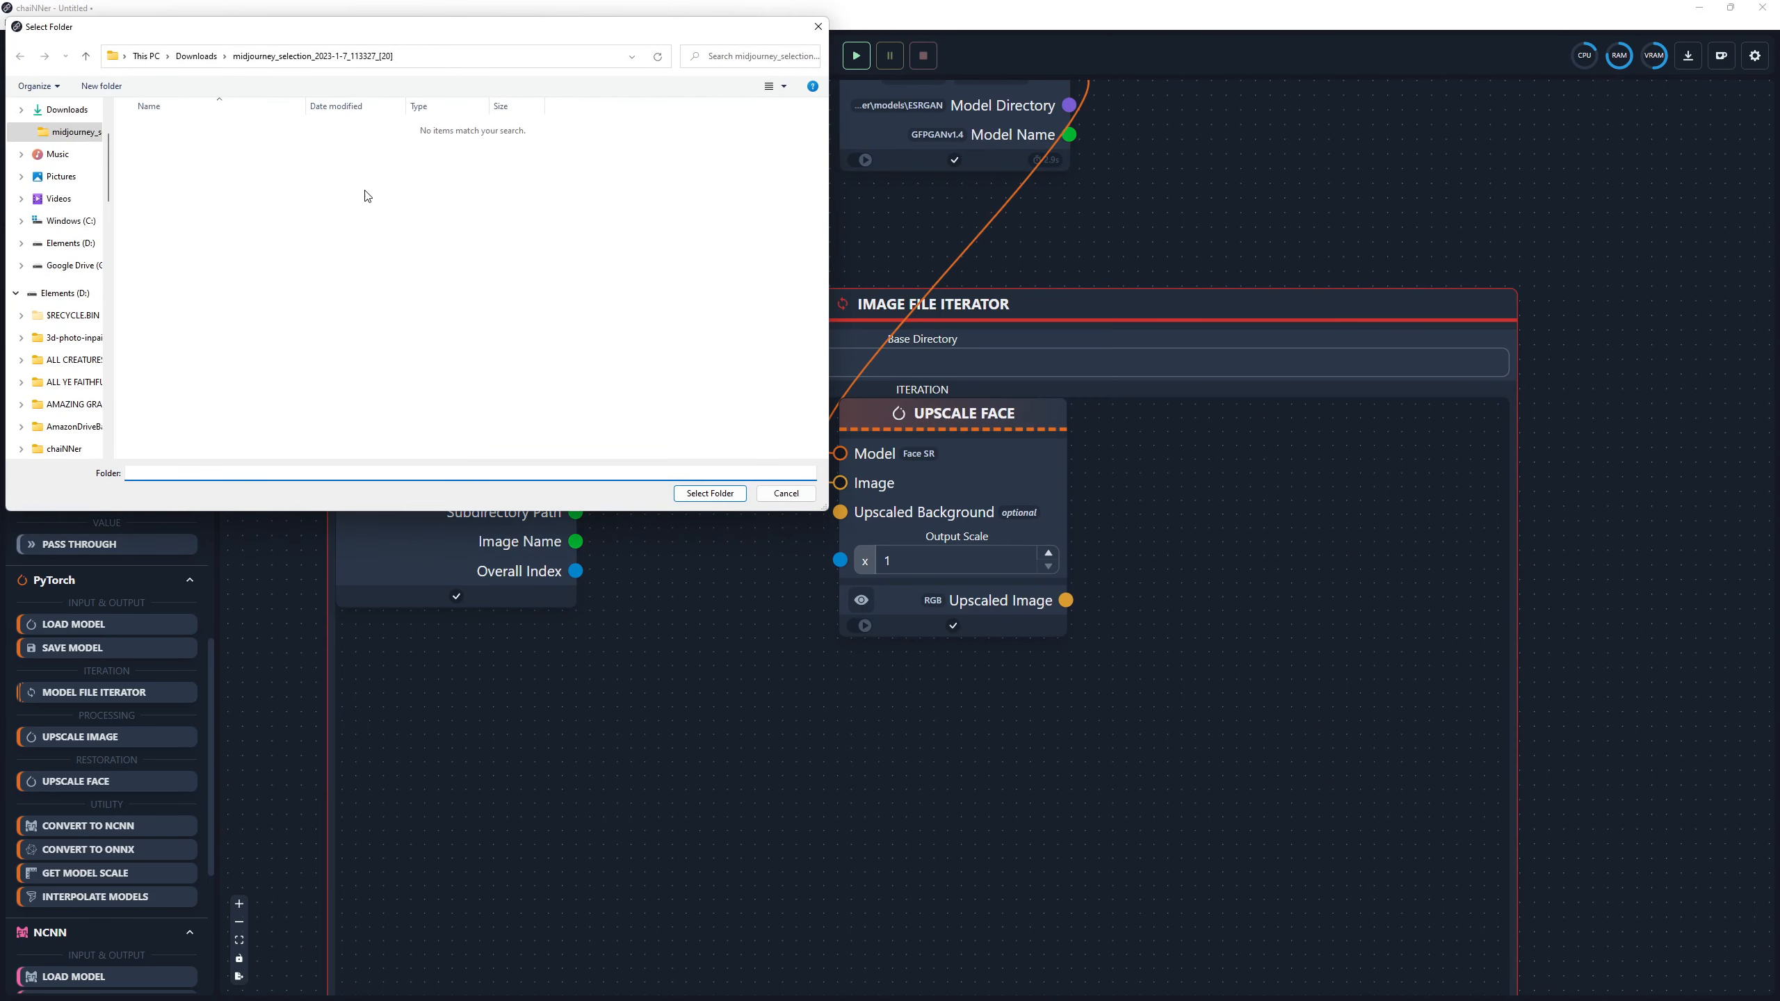
pyautogui.click(197, 56)
pyautogui.click(253, 144)
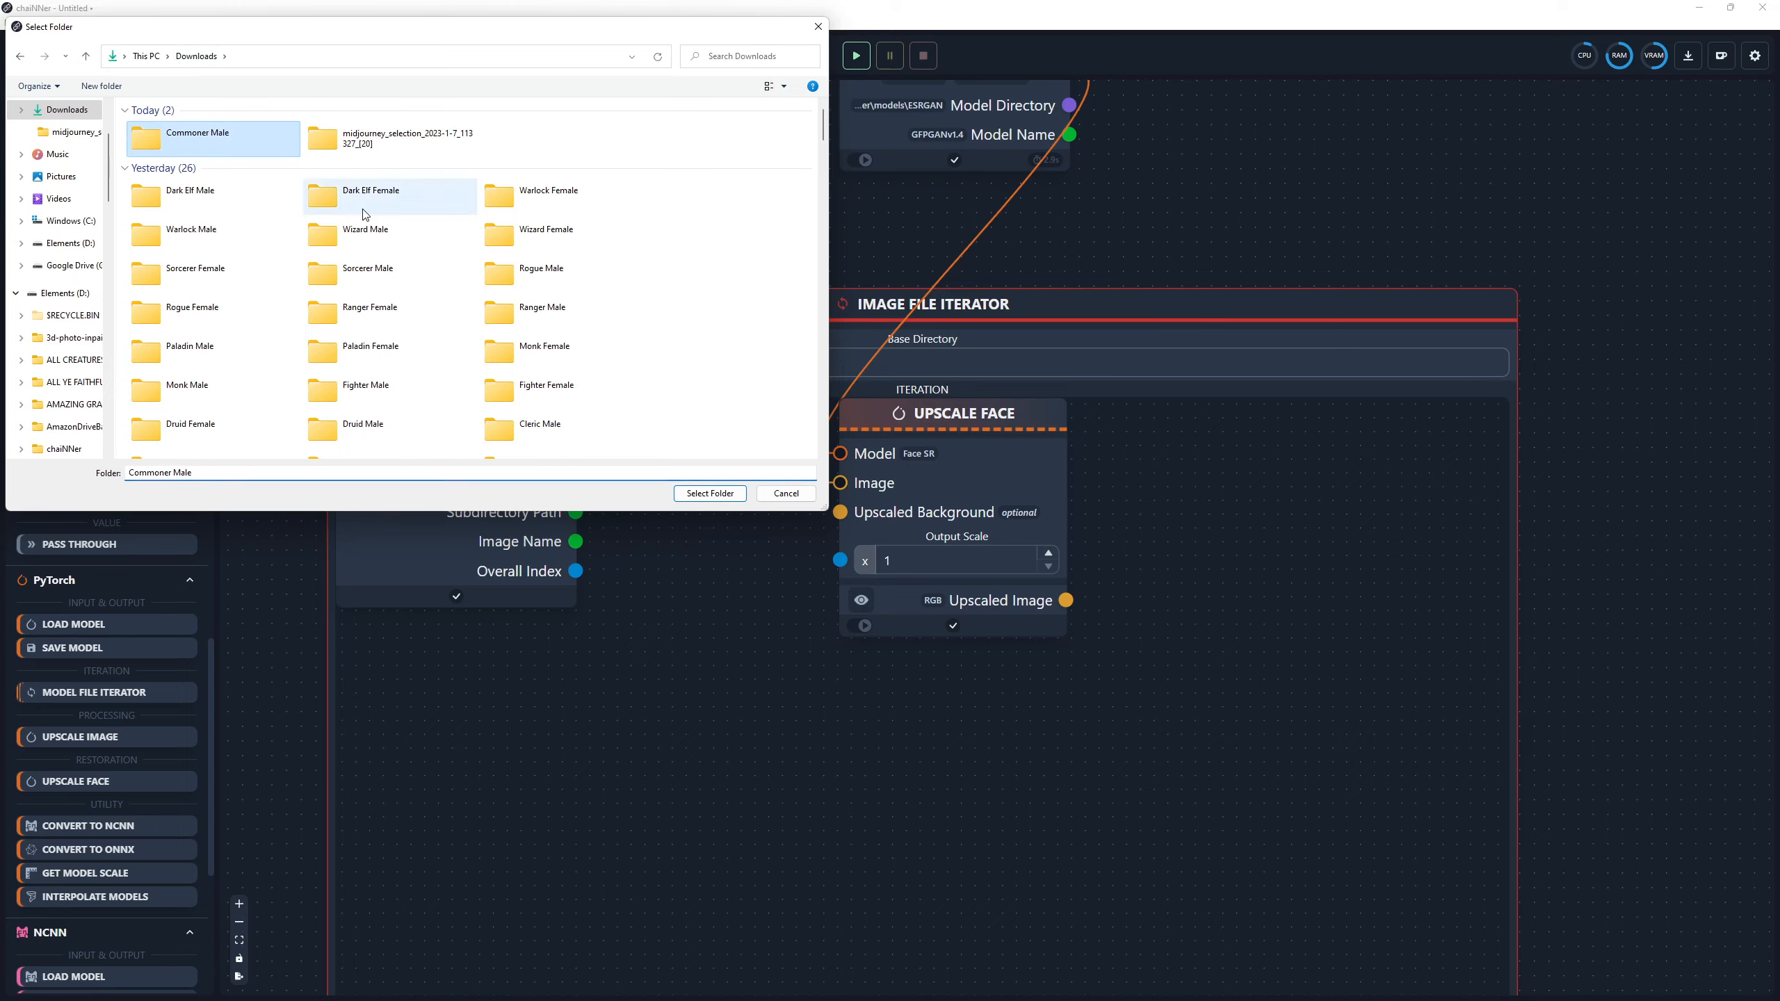
pyautogui.click(710, 494)
# Resize the Image File Iterator frame to make it wider and less tall.
pyautogui.moveTo(1675, 592); pyautogui.dragTo(1653, 477)
pyautogui.scroll(-2, 1623, 464)
pyautogui.scroll(3, 1601, 493)
pyautogui.scroll(-1, 1653, 478)
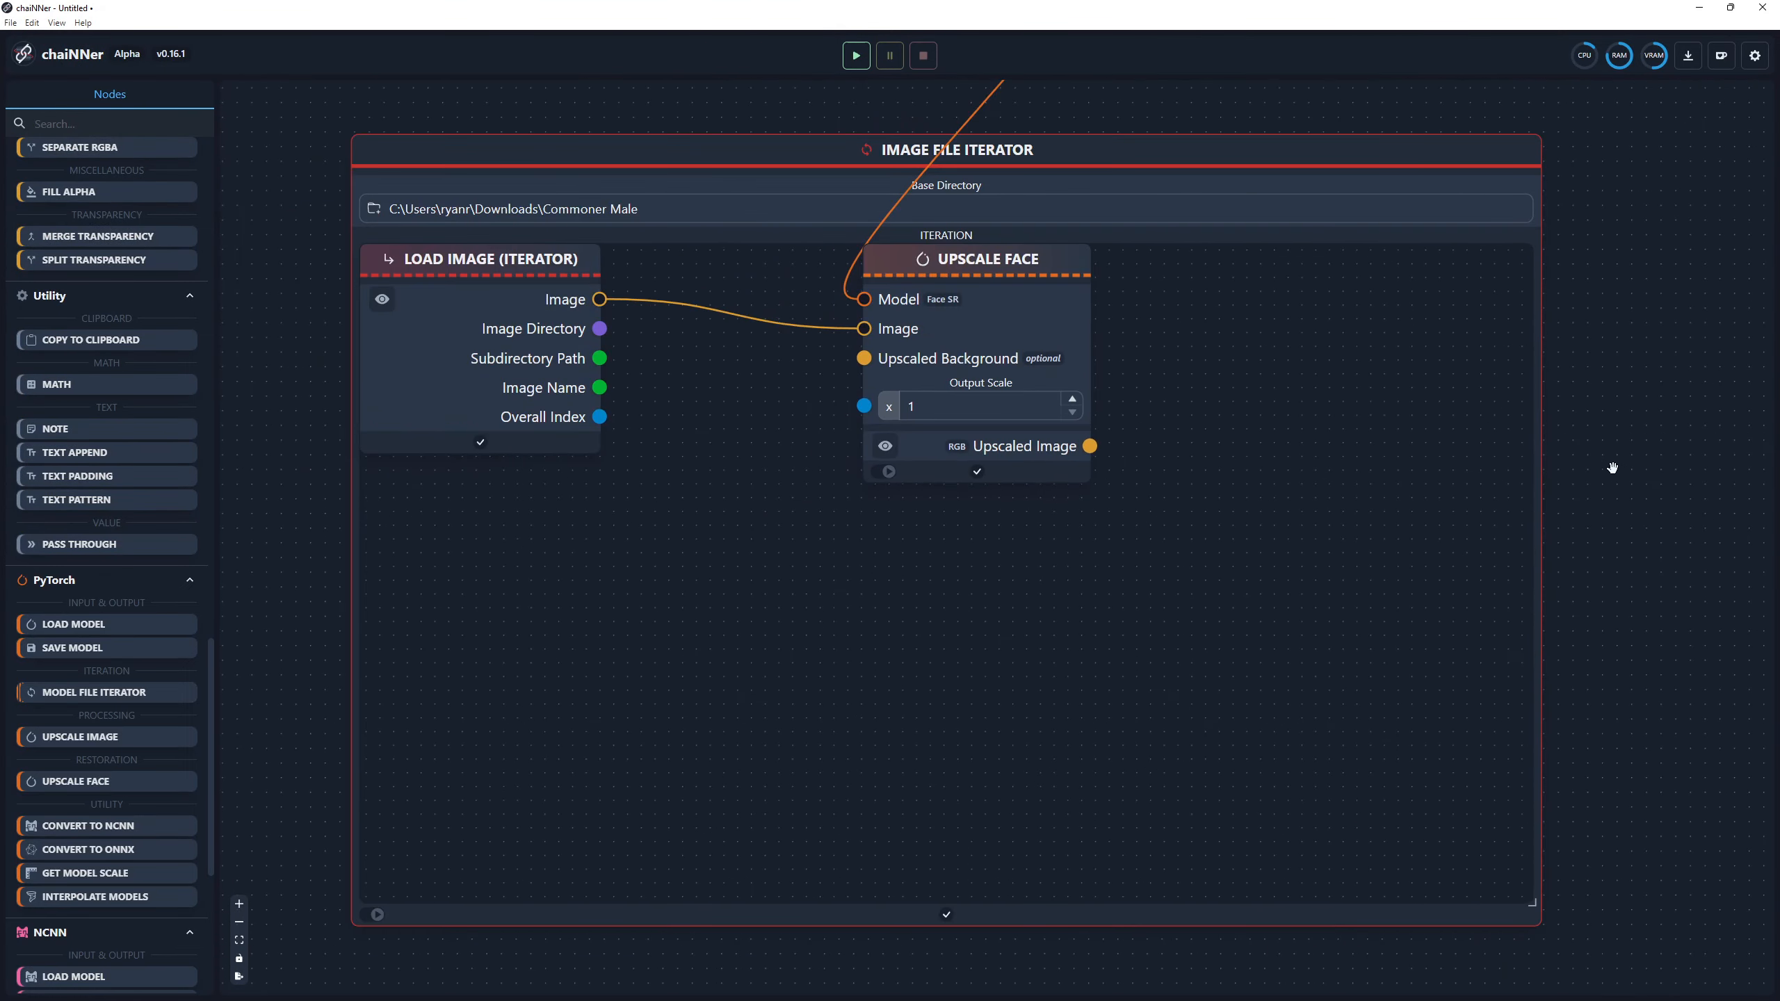
pyautogui.moveTo(1538, 910); pyautogui.dragTo(1385, 929)
pyautogui.scroll(-1, 1383, 927)
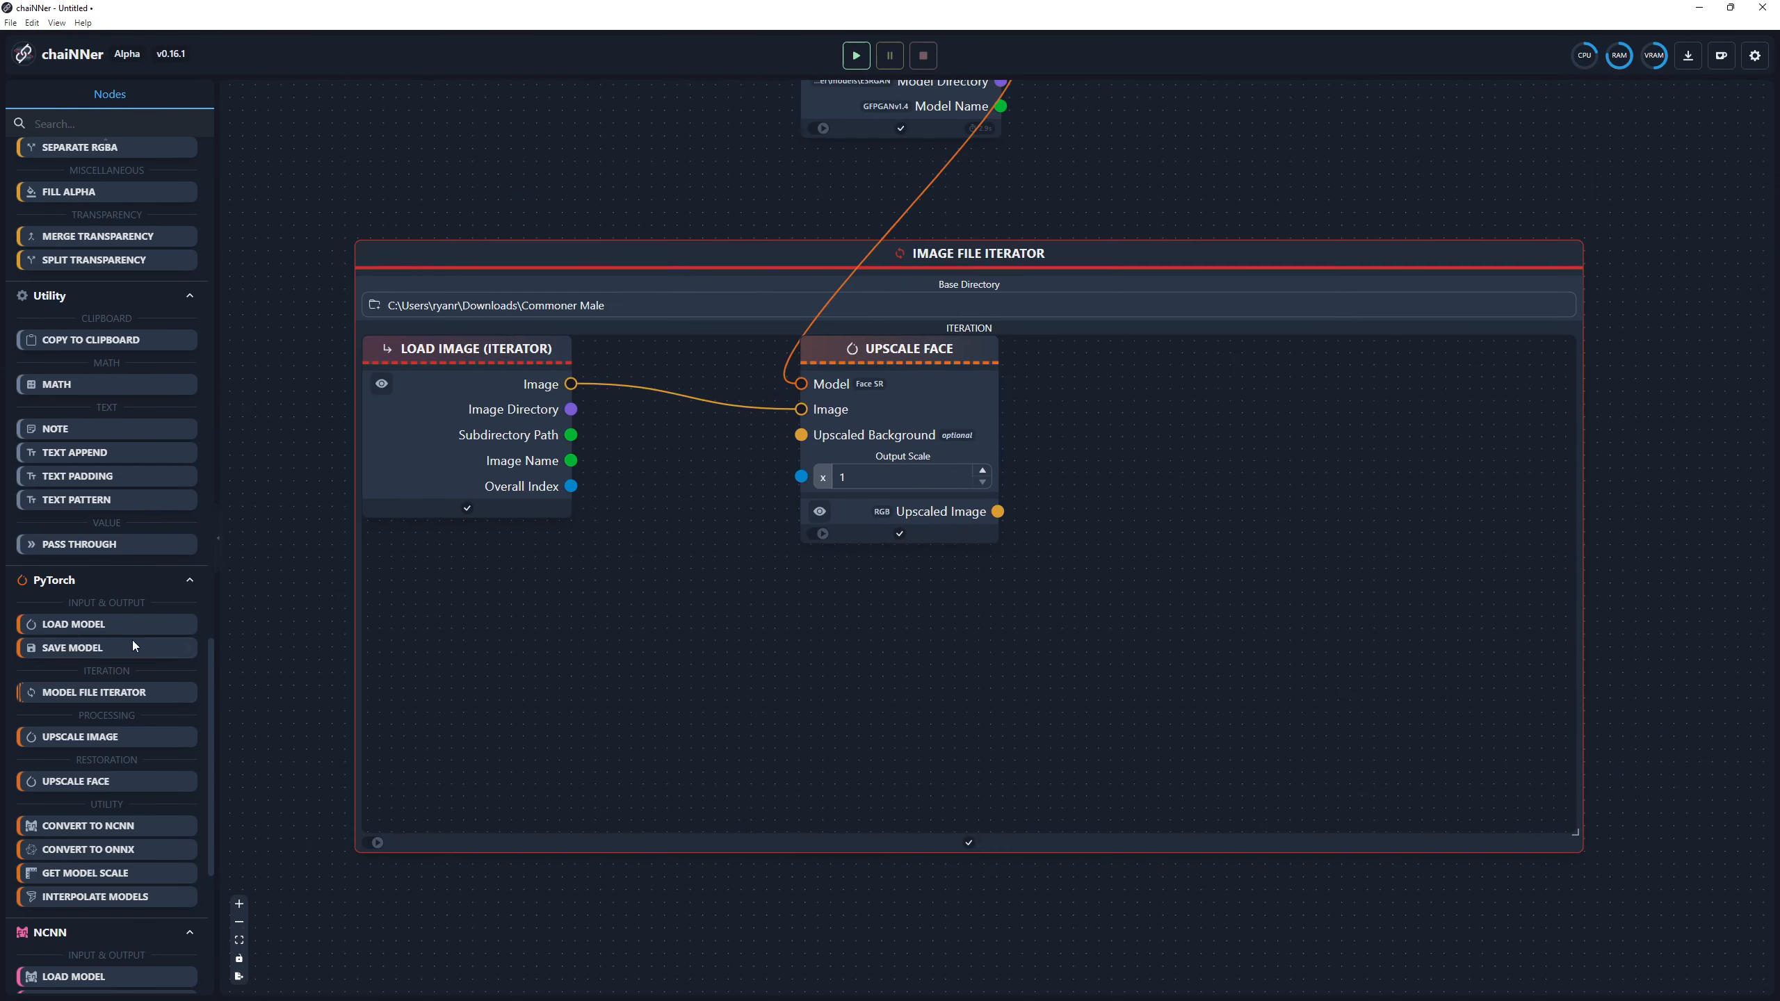
# Add two Save Image nodes inside the iterator, stacked one above the other on the side opposite Load Image.
pyautogui.scroll(-2, 126, 582)
pyautogui.scroll(3, 133, 547)
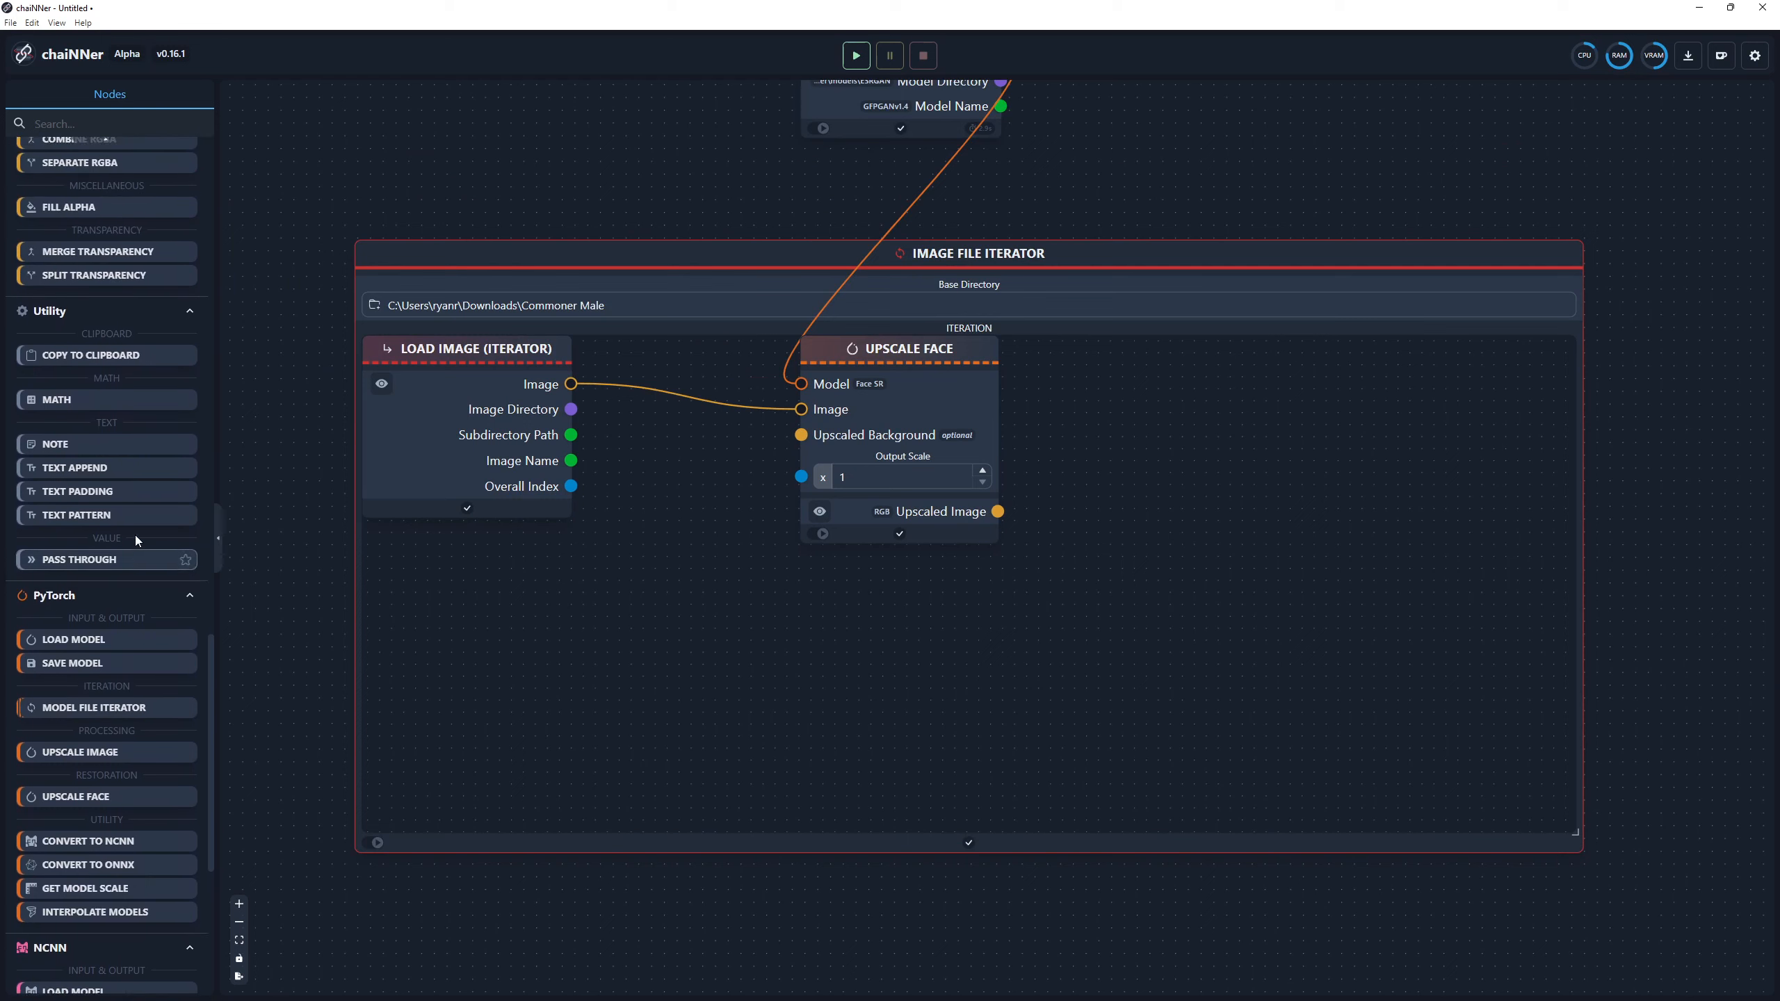
pyautogui.scroll(15, 137, 538)
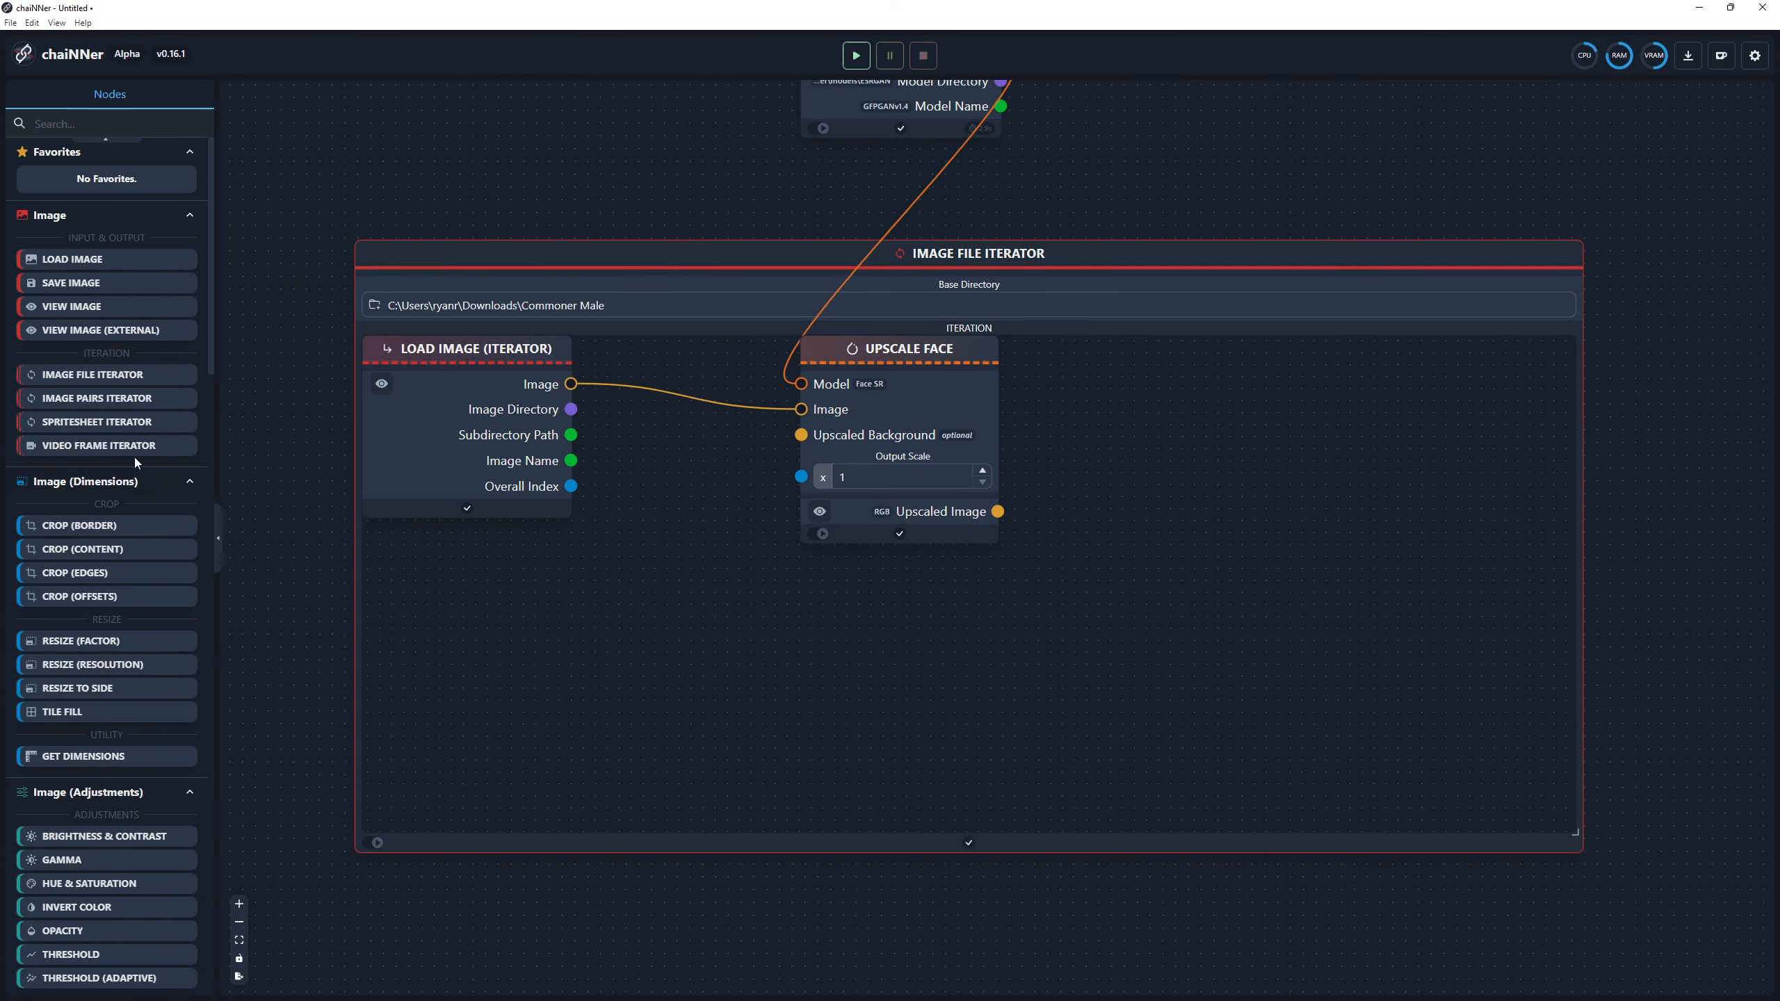
pyautogui.moveTo(100, 287); pyautogui.dragTo(1471, 607)
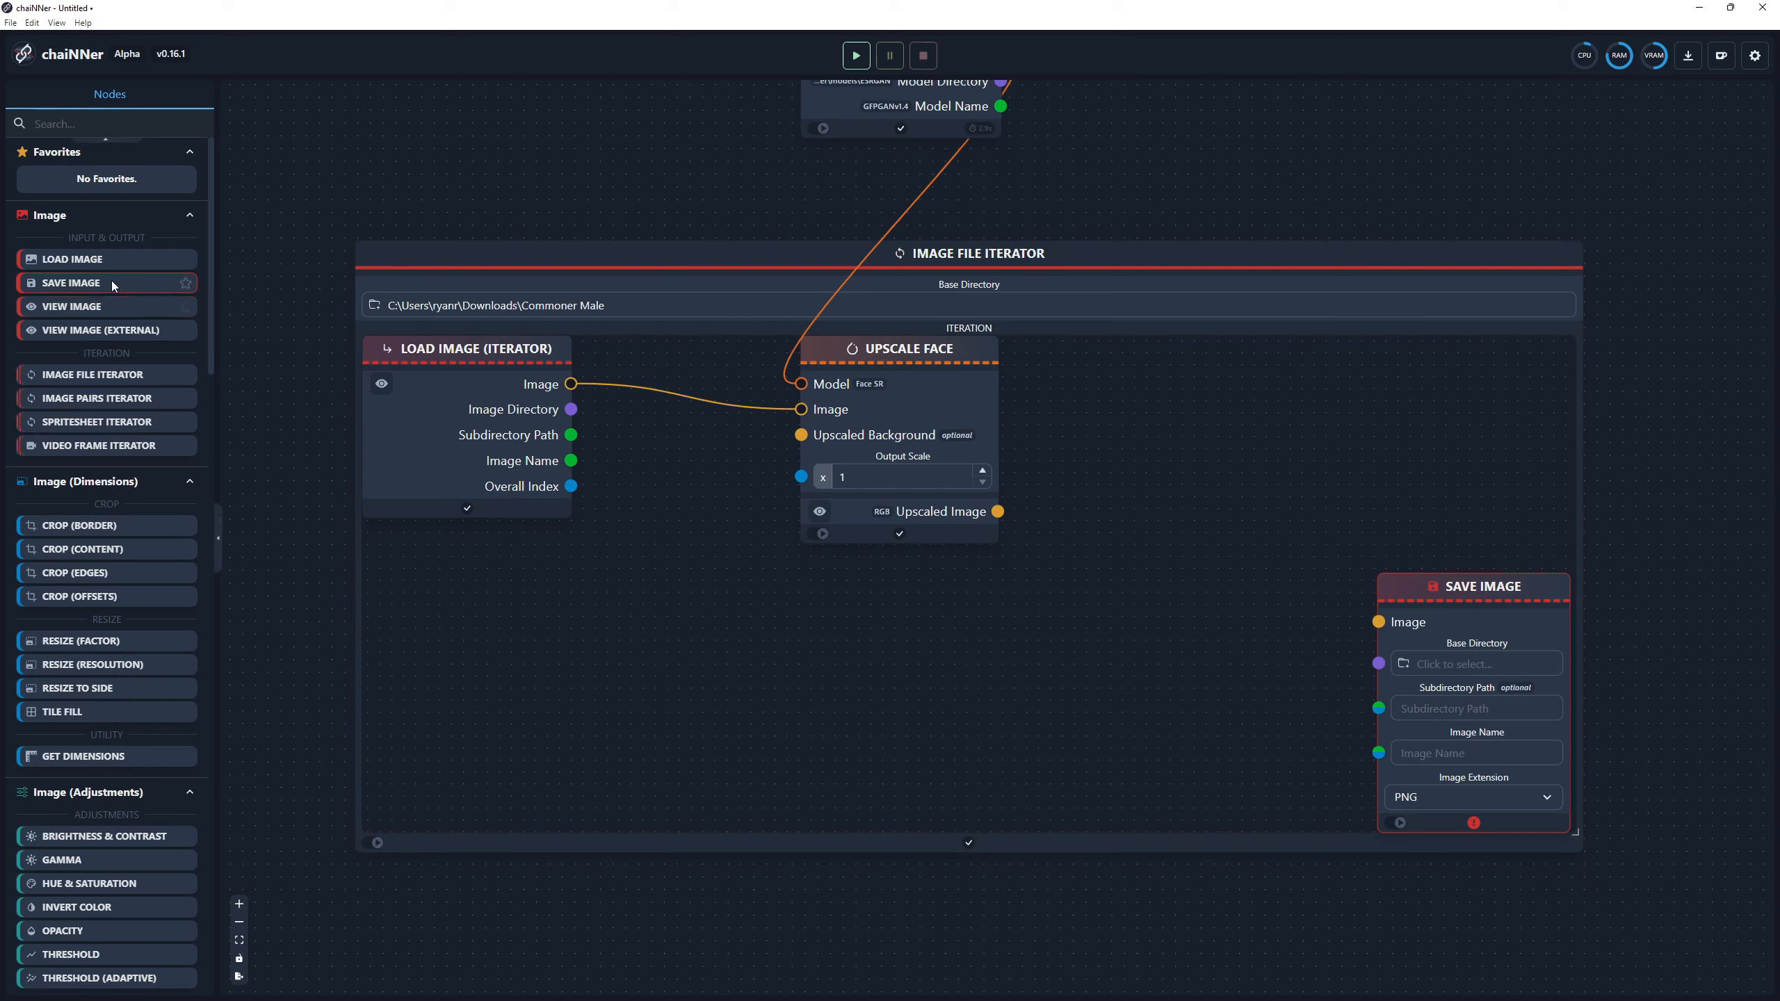
pyautogui.moveTo(112, 286); pyautogui.dragTo(1494, 320)
pyautogui.moveTo(1388, 248); pyautogui.dragTo(1227, 297)
pyautogui.moveTo(1491, 314); pyautogui.dragTo(1289, 393)
pyautogui.moveTo(1301, 664); pyautogui.dragTo(1311, 643)
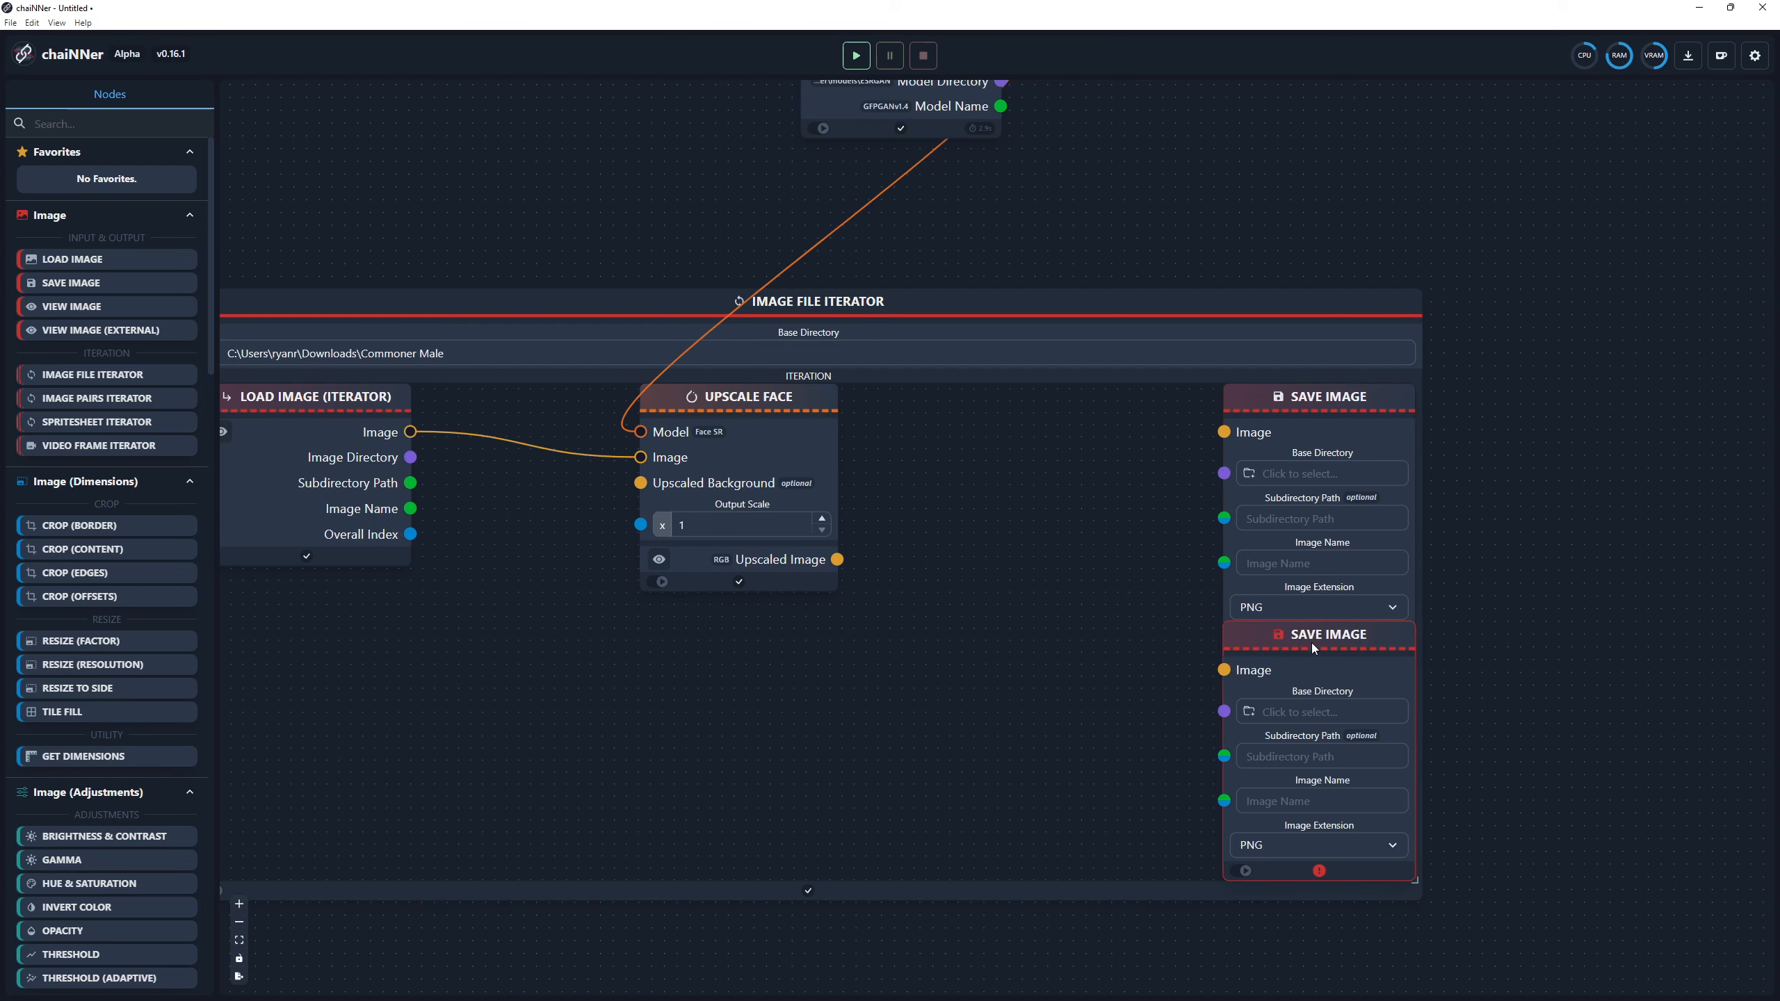
# Connect Upscaled Image to the upper Save Image node and the iterator's original Image output to the lower one.
pyautogui.moveTo(1101, 313); pyautogui.dragTo(1245, 306)
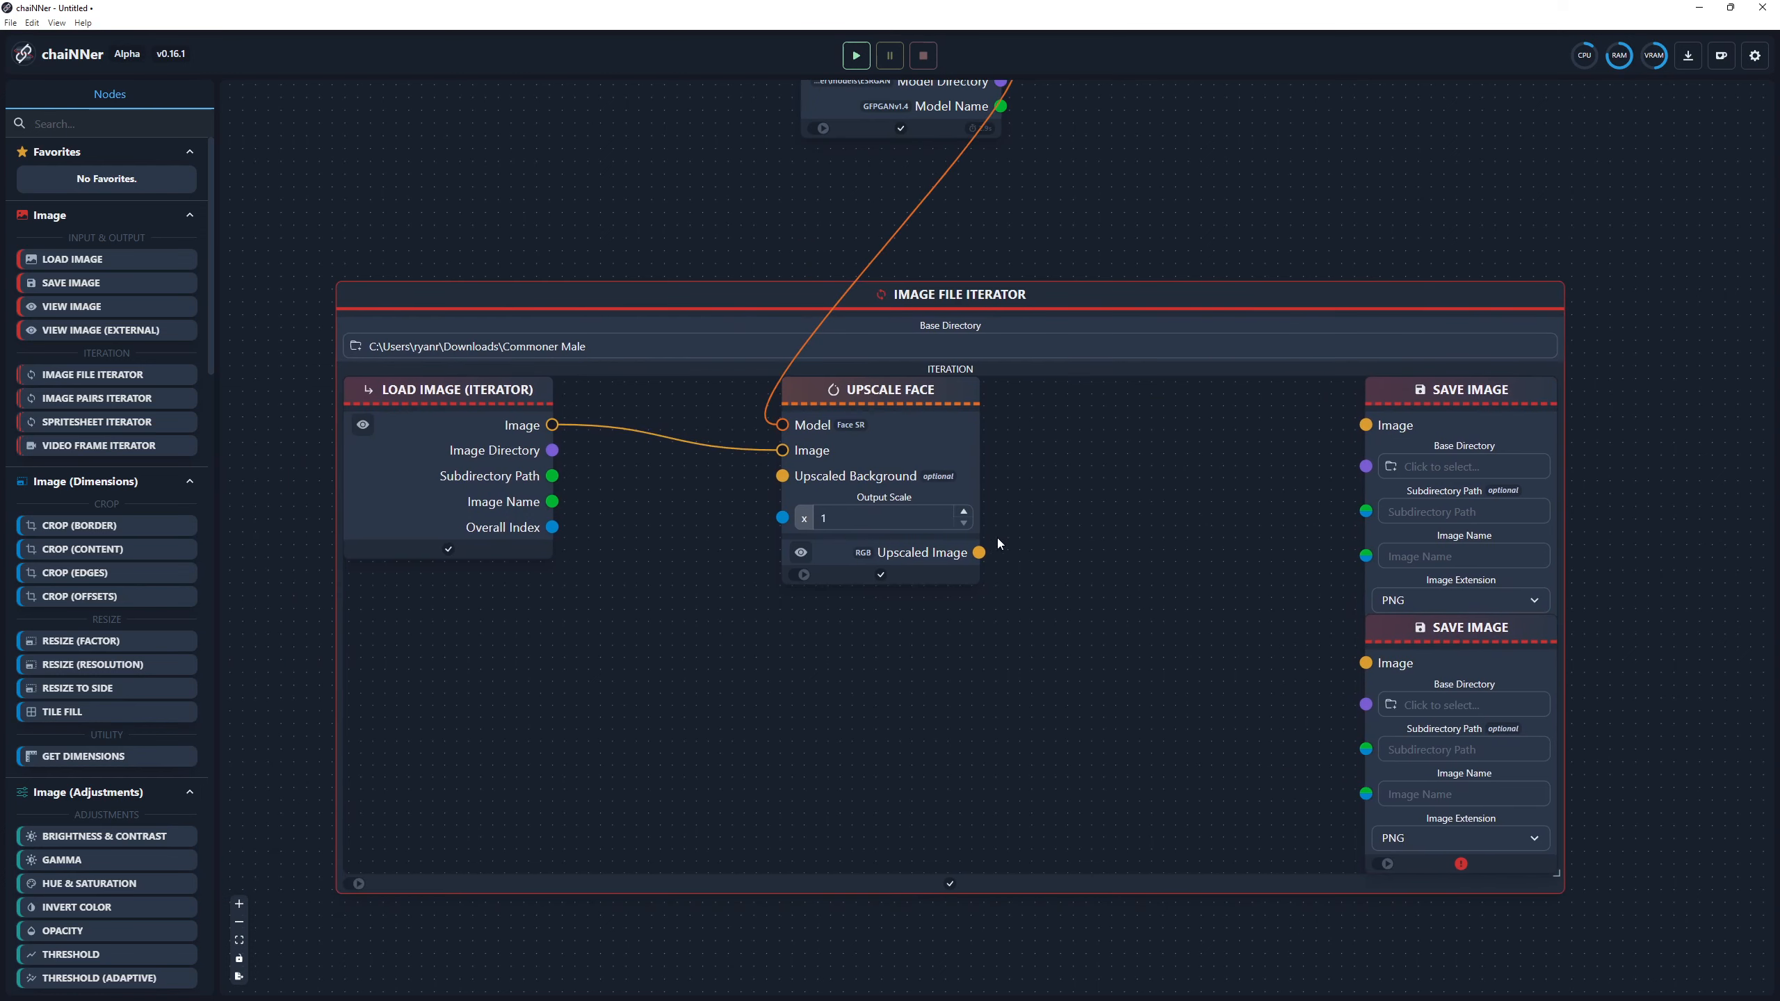
pyautogui.moveTo(979, 552); pyautogui.dragTo(1364, 425)
pyautogui.moveTo(552, 425); pyautogui.dragTo(1341, 673)
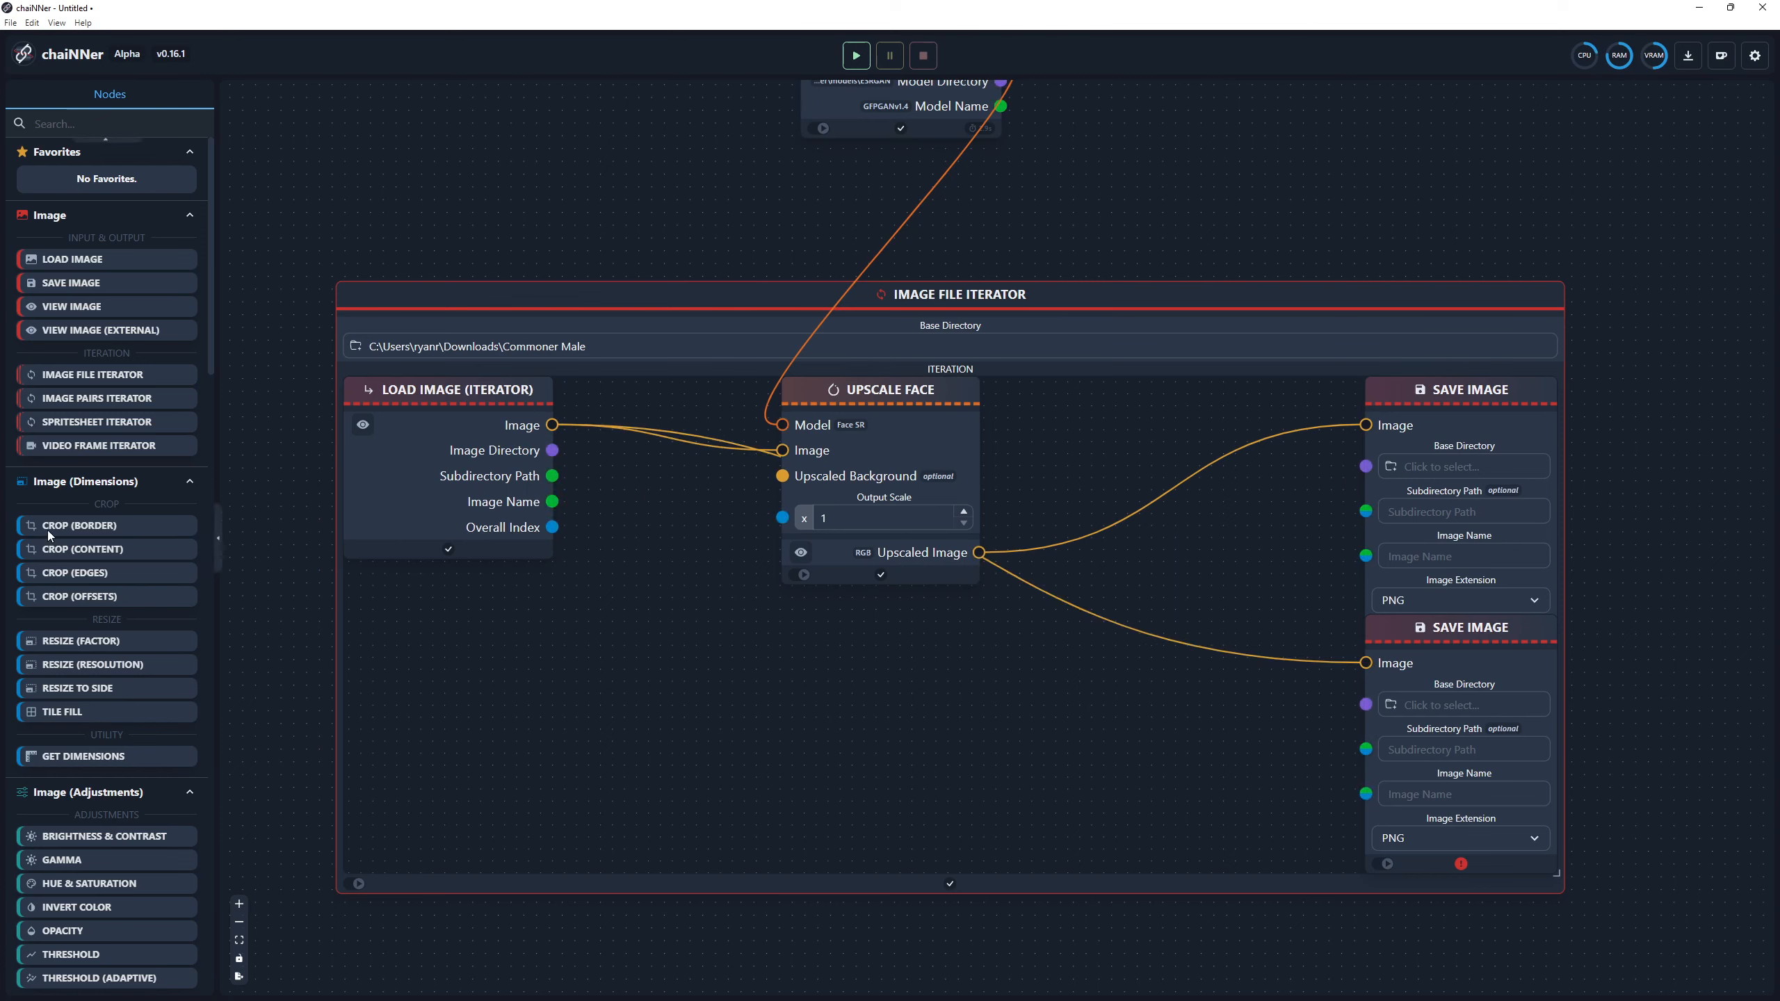
# Add a Text Append node below Upscale Face and enter "Male Commoner" as its Text A.
pyautogui.scroll(-12, 70, 529)
pyautogui.scroll(-15, 73, 532)
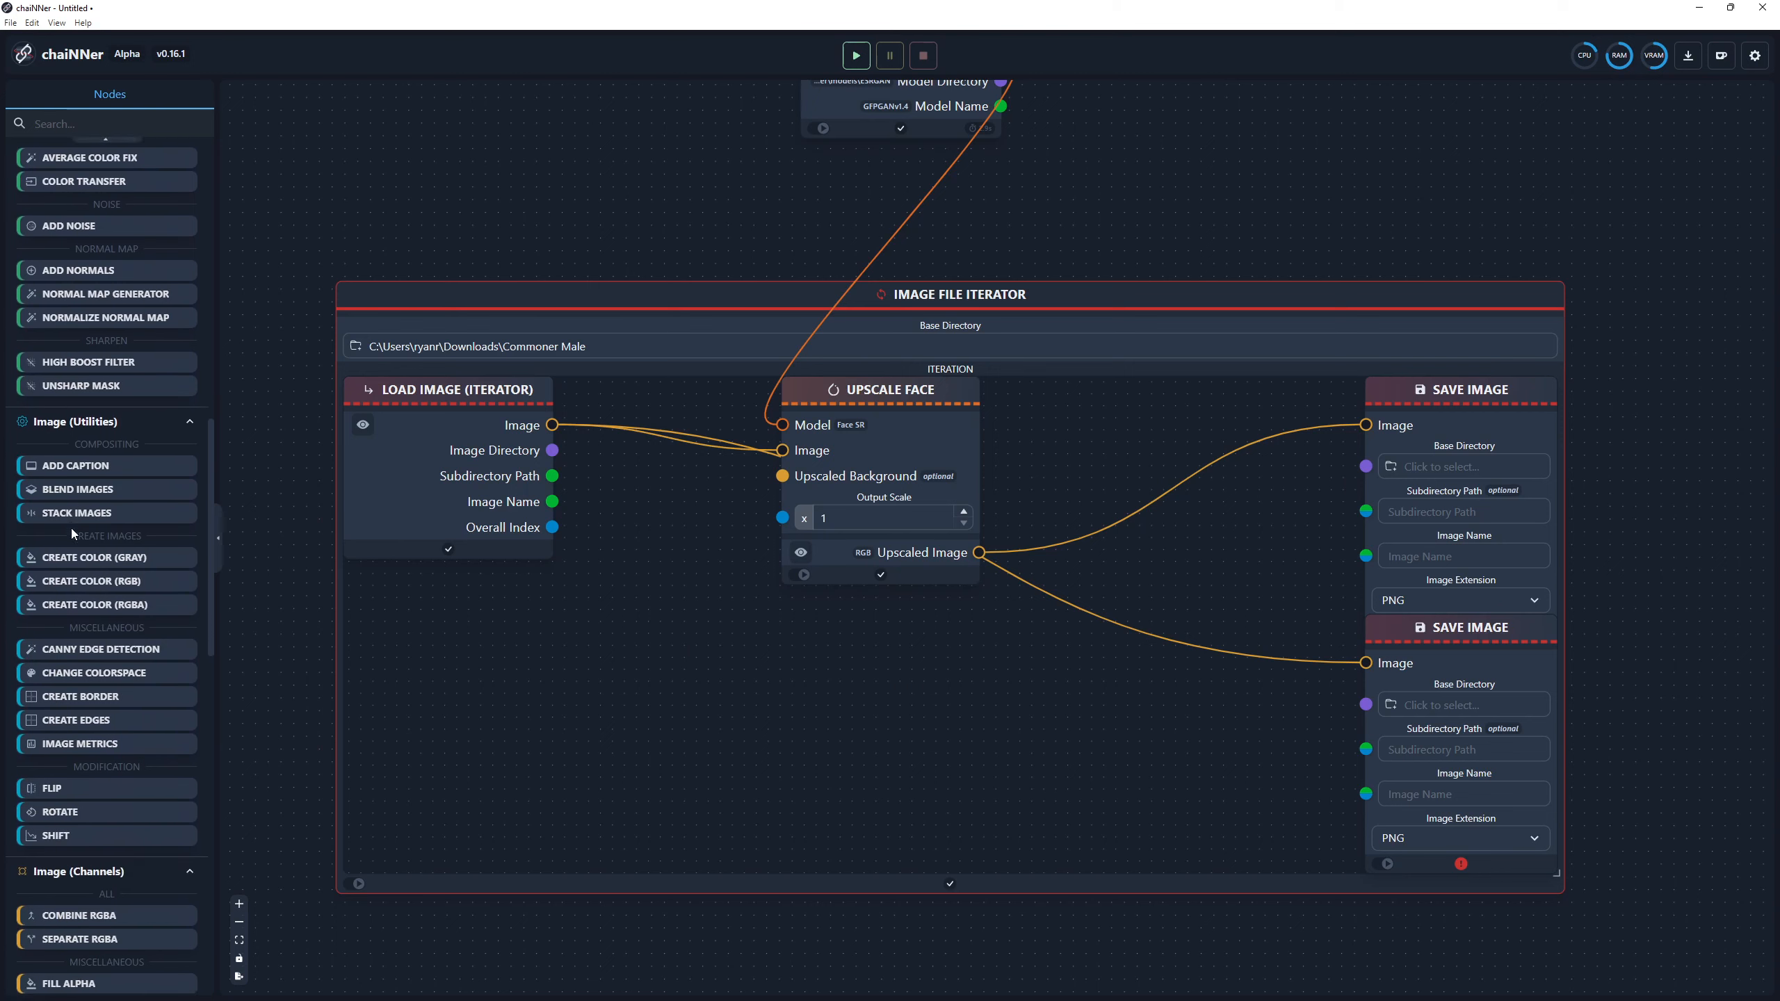
pyautogui.scroll(-2, 77, 528)
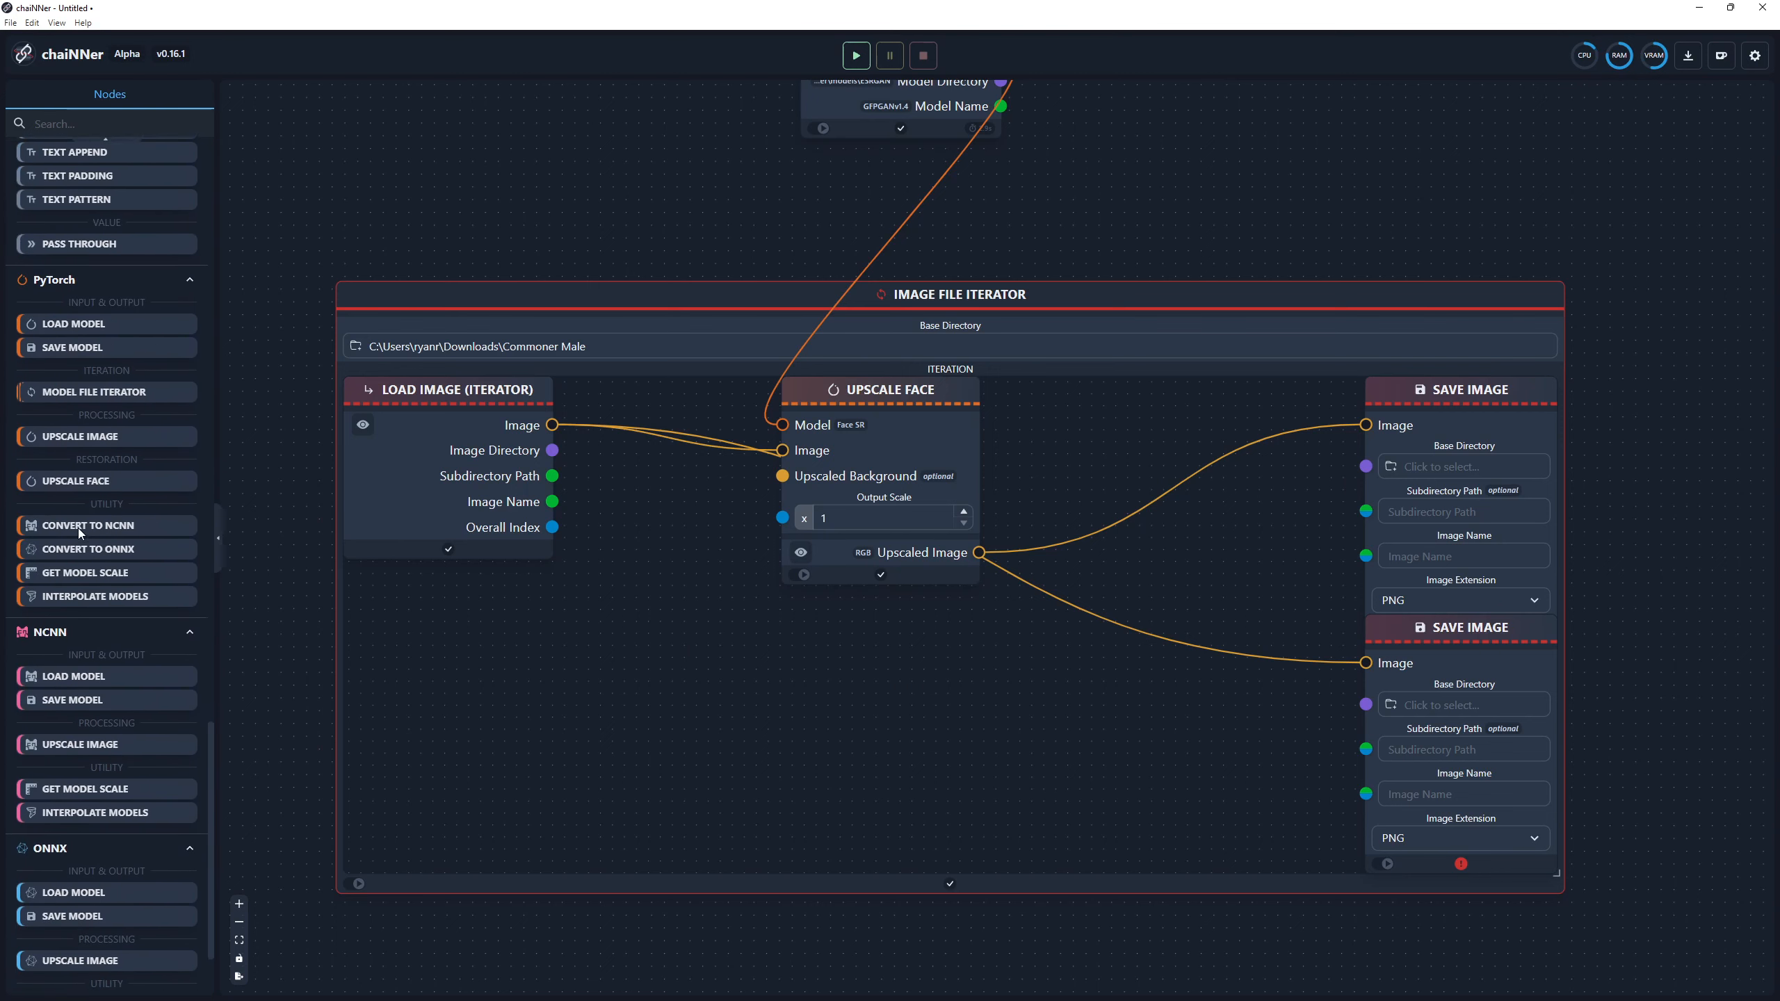
pyautogui.scroll(5, 78, 529)
pyautogui.moveTo(78, 522); pyautogui.dragTo(825, 618)
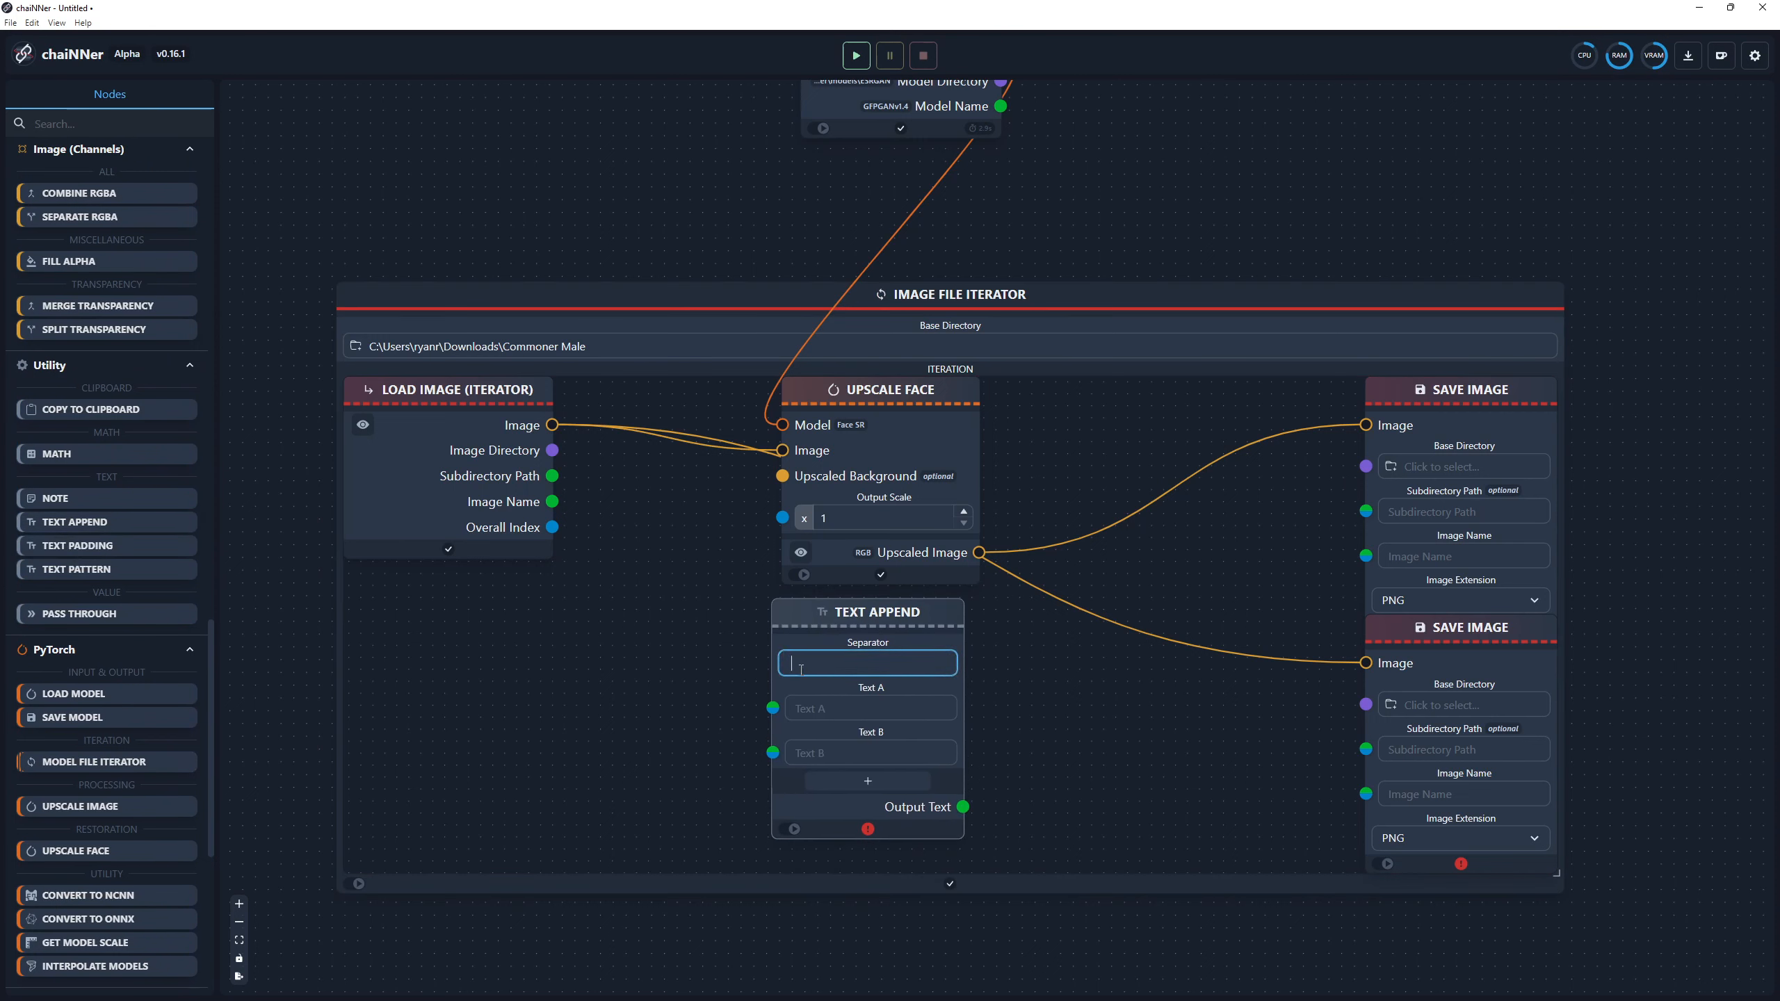
pyautogui.click(827, 712)
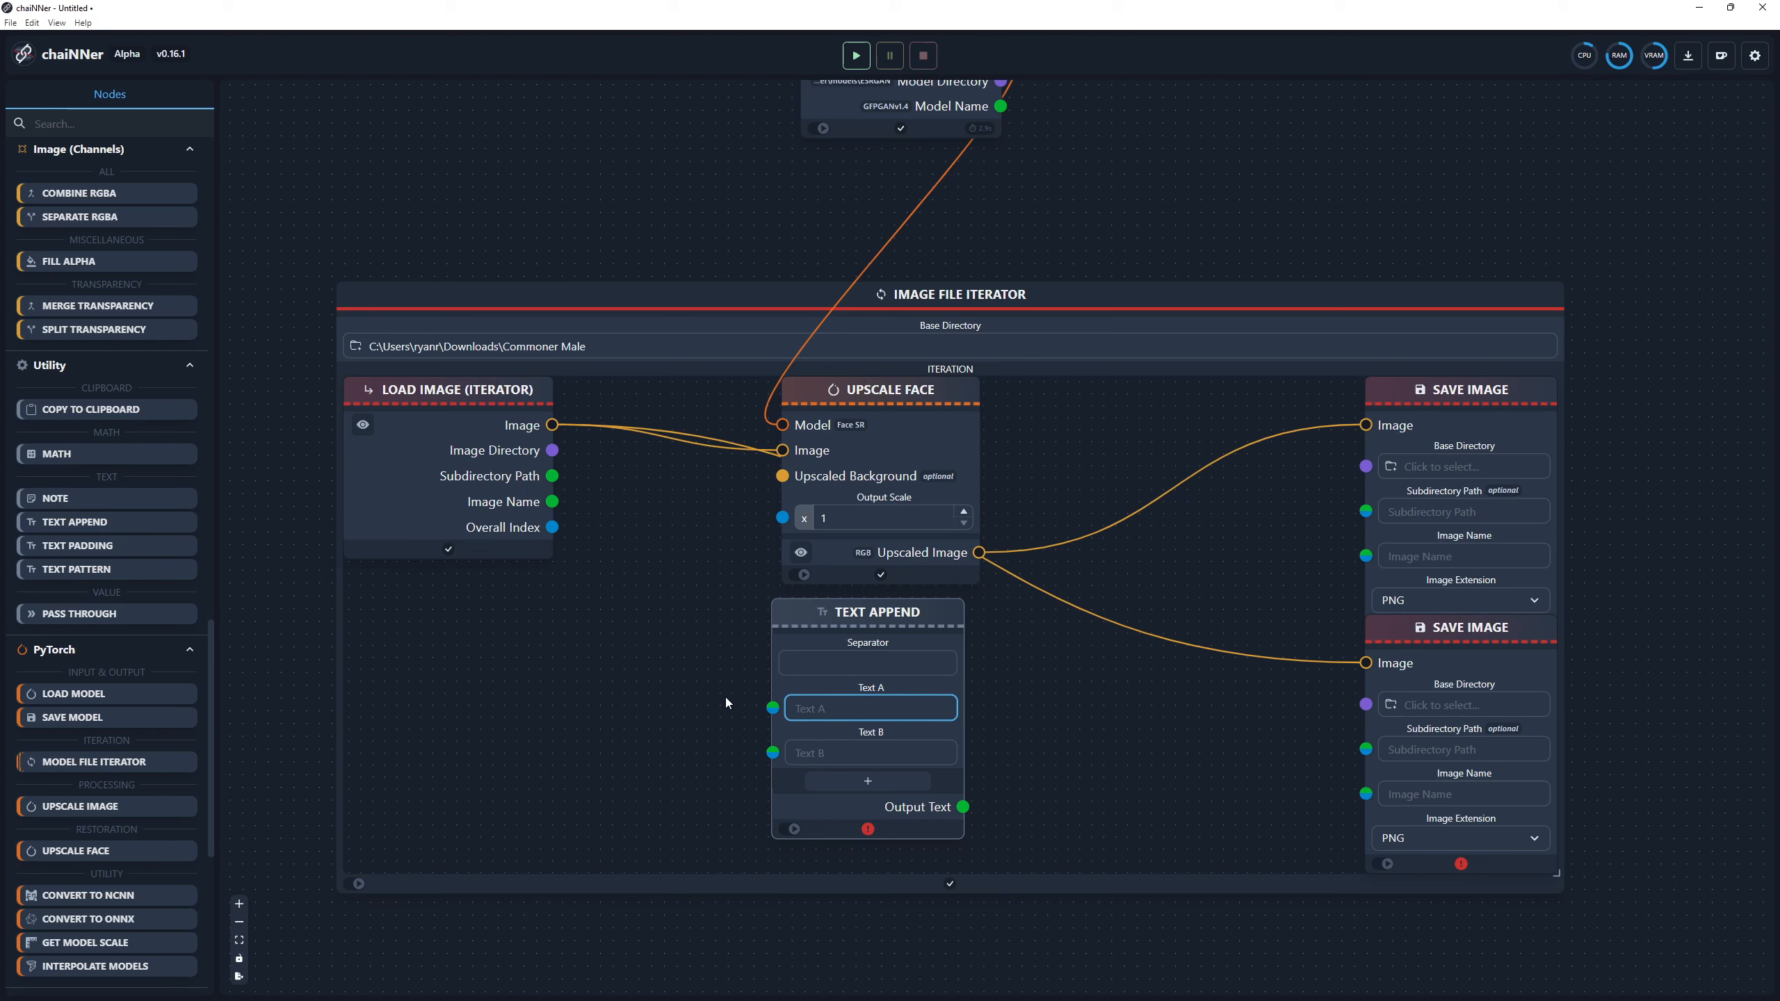
pyautogui.write('Male Commoners')
pyautogui.press('Tab')
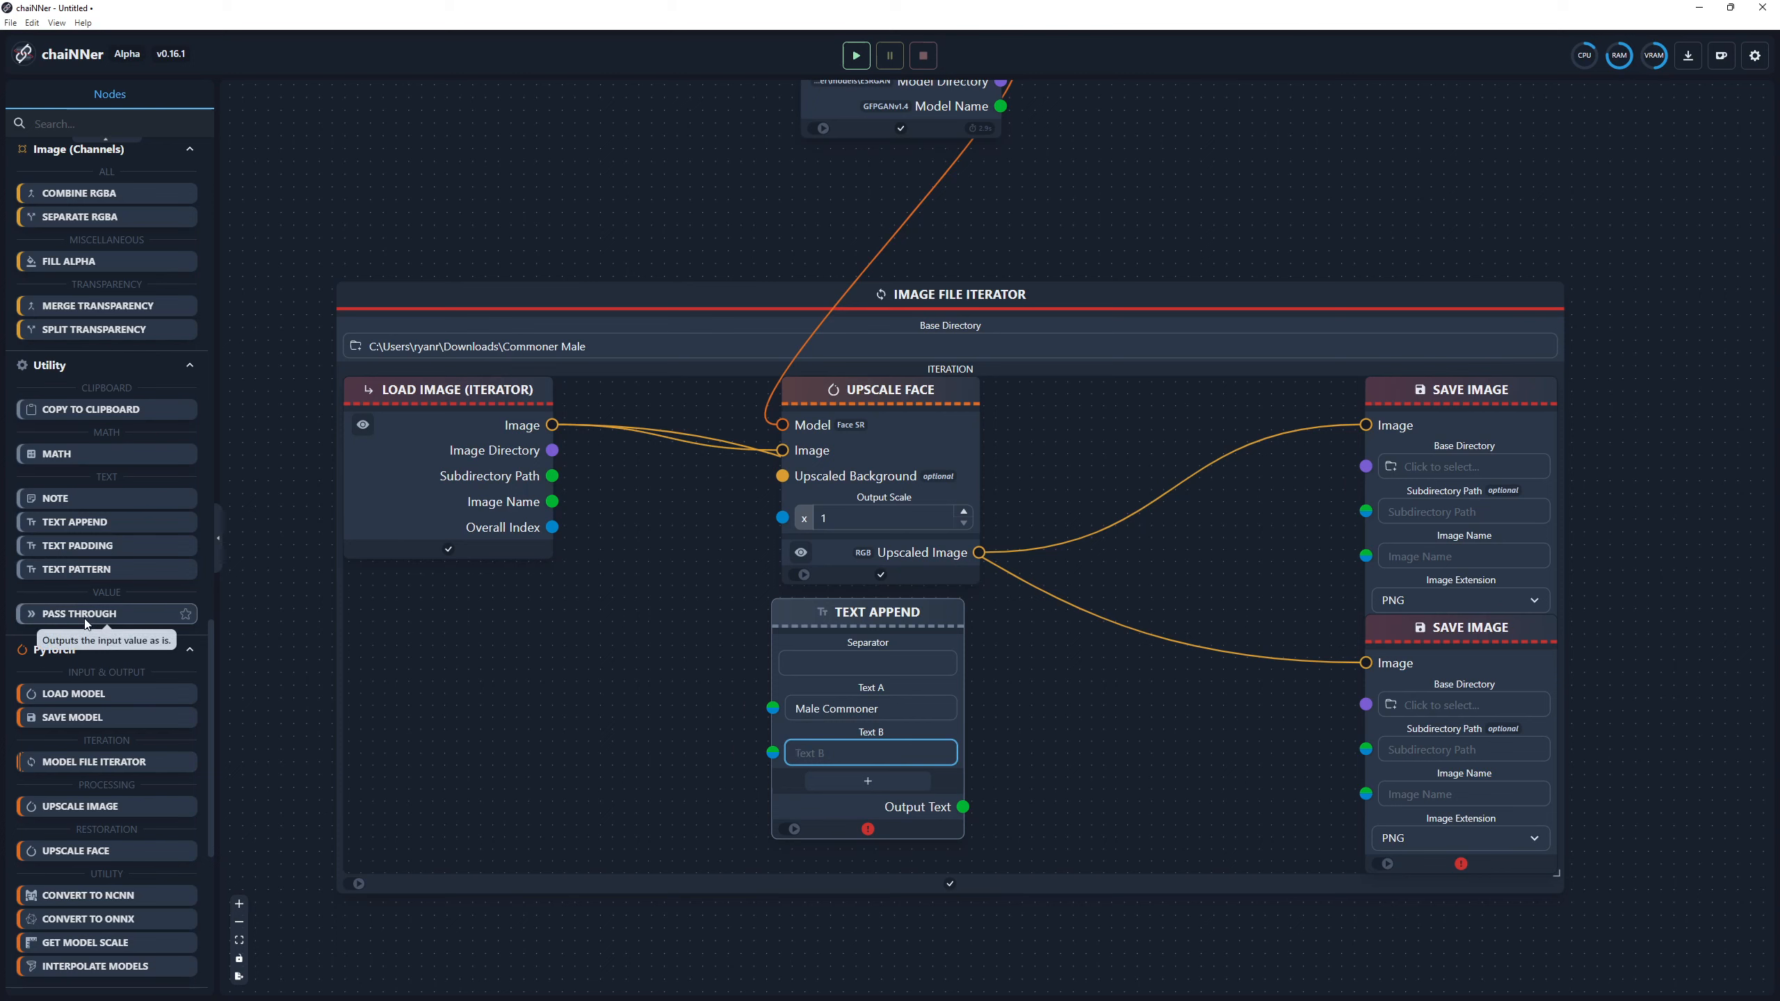
# Add a Math node below Load Image and connect the iterator's Overall Index output to its Operand A.
pyautogui.scroll(9, 116, 591)
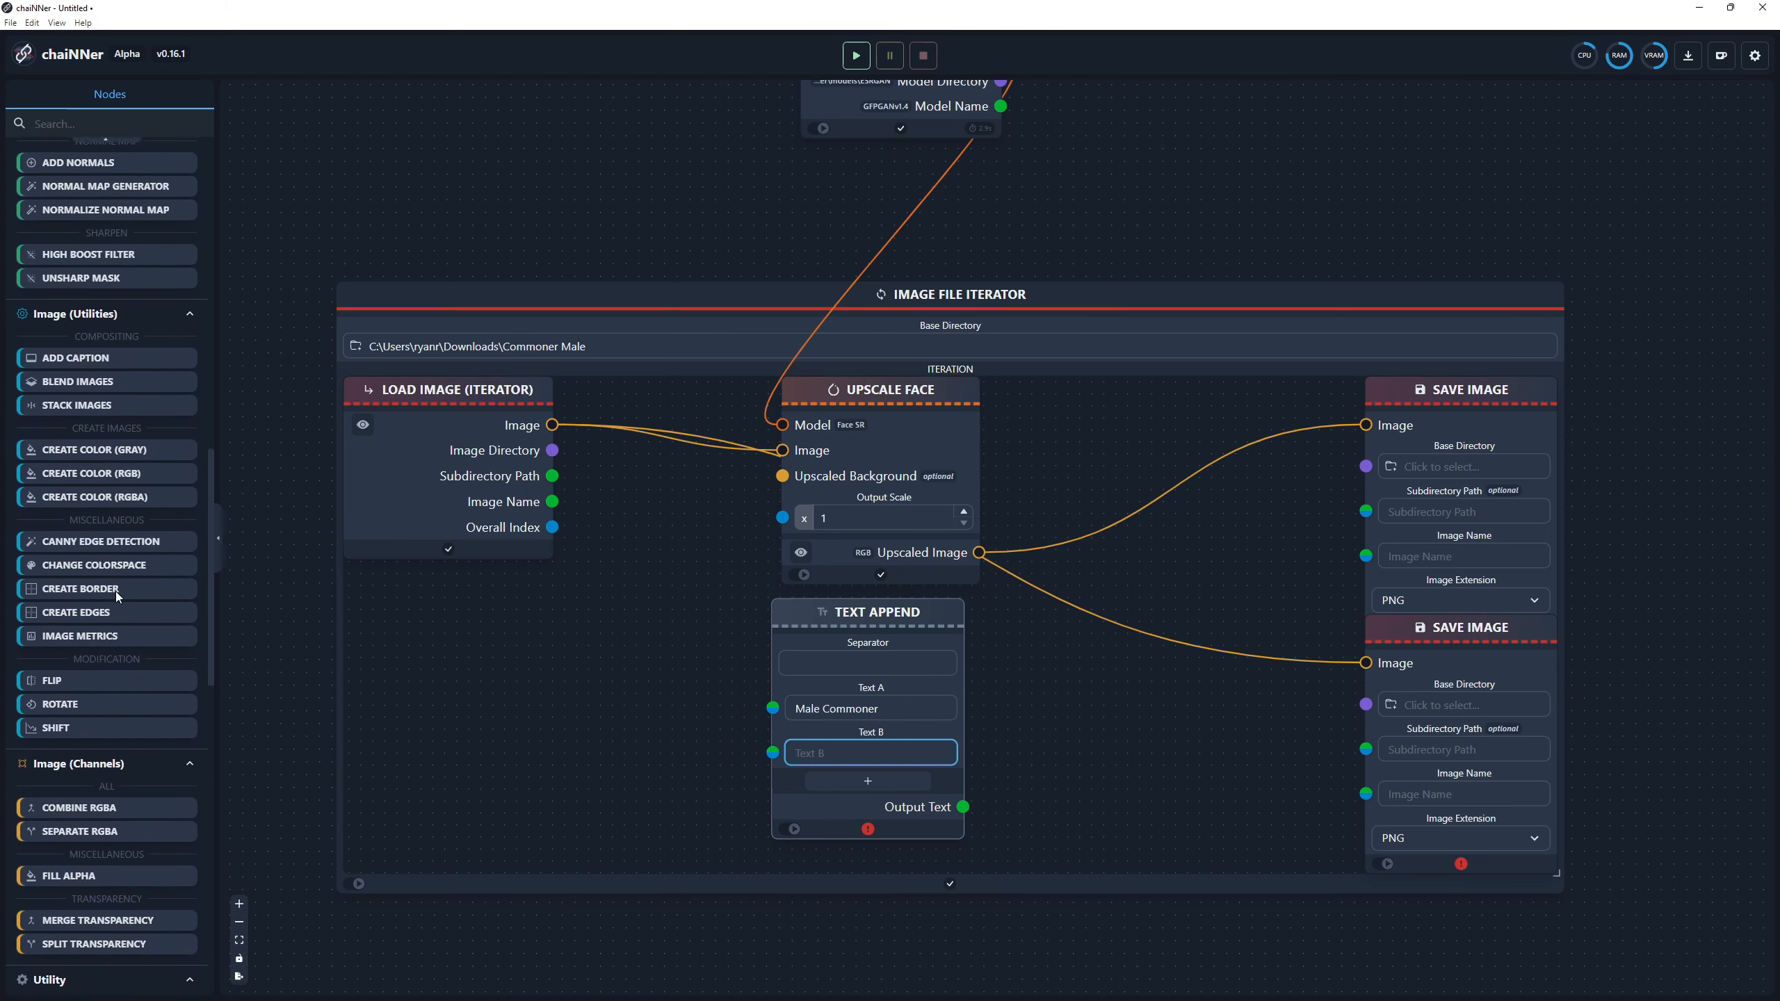
pyautogui.scroll(2, 116, 591)
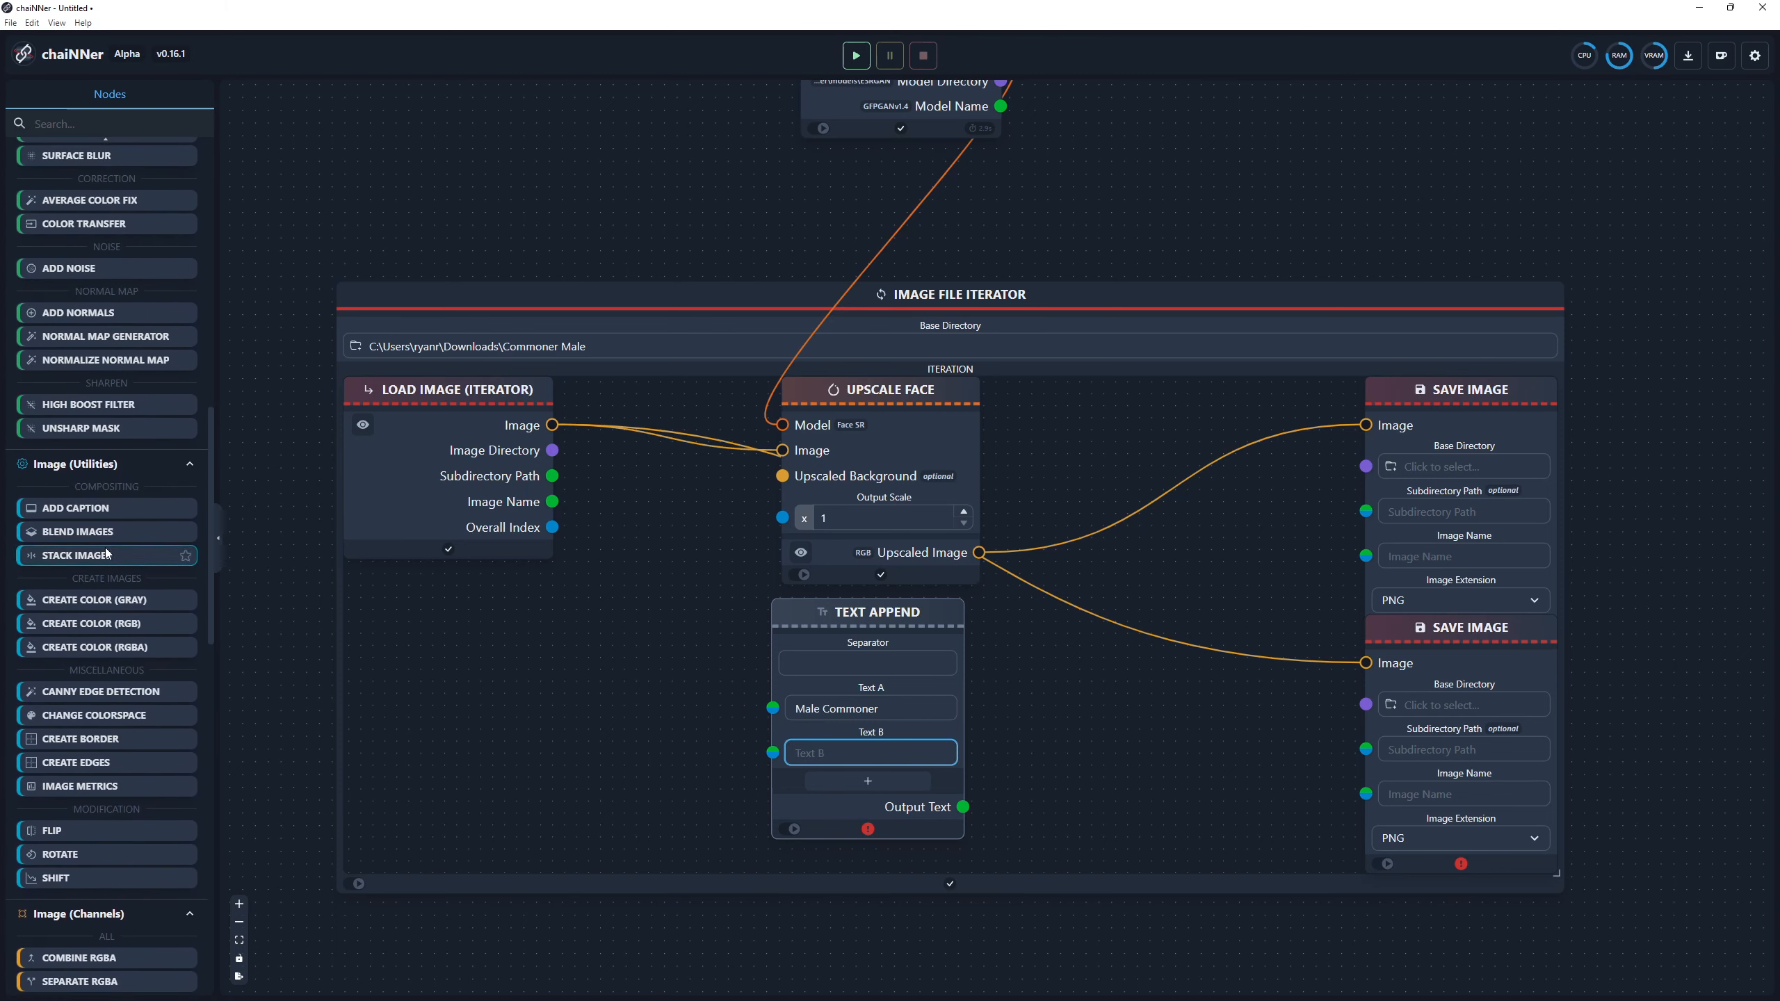
pyautogui.scroll(1, 112, 549)
pyautogui.scroll(-20, 142, 548)
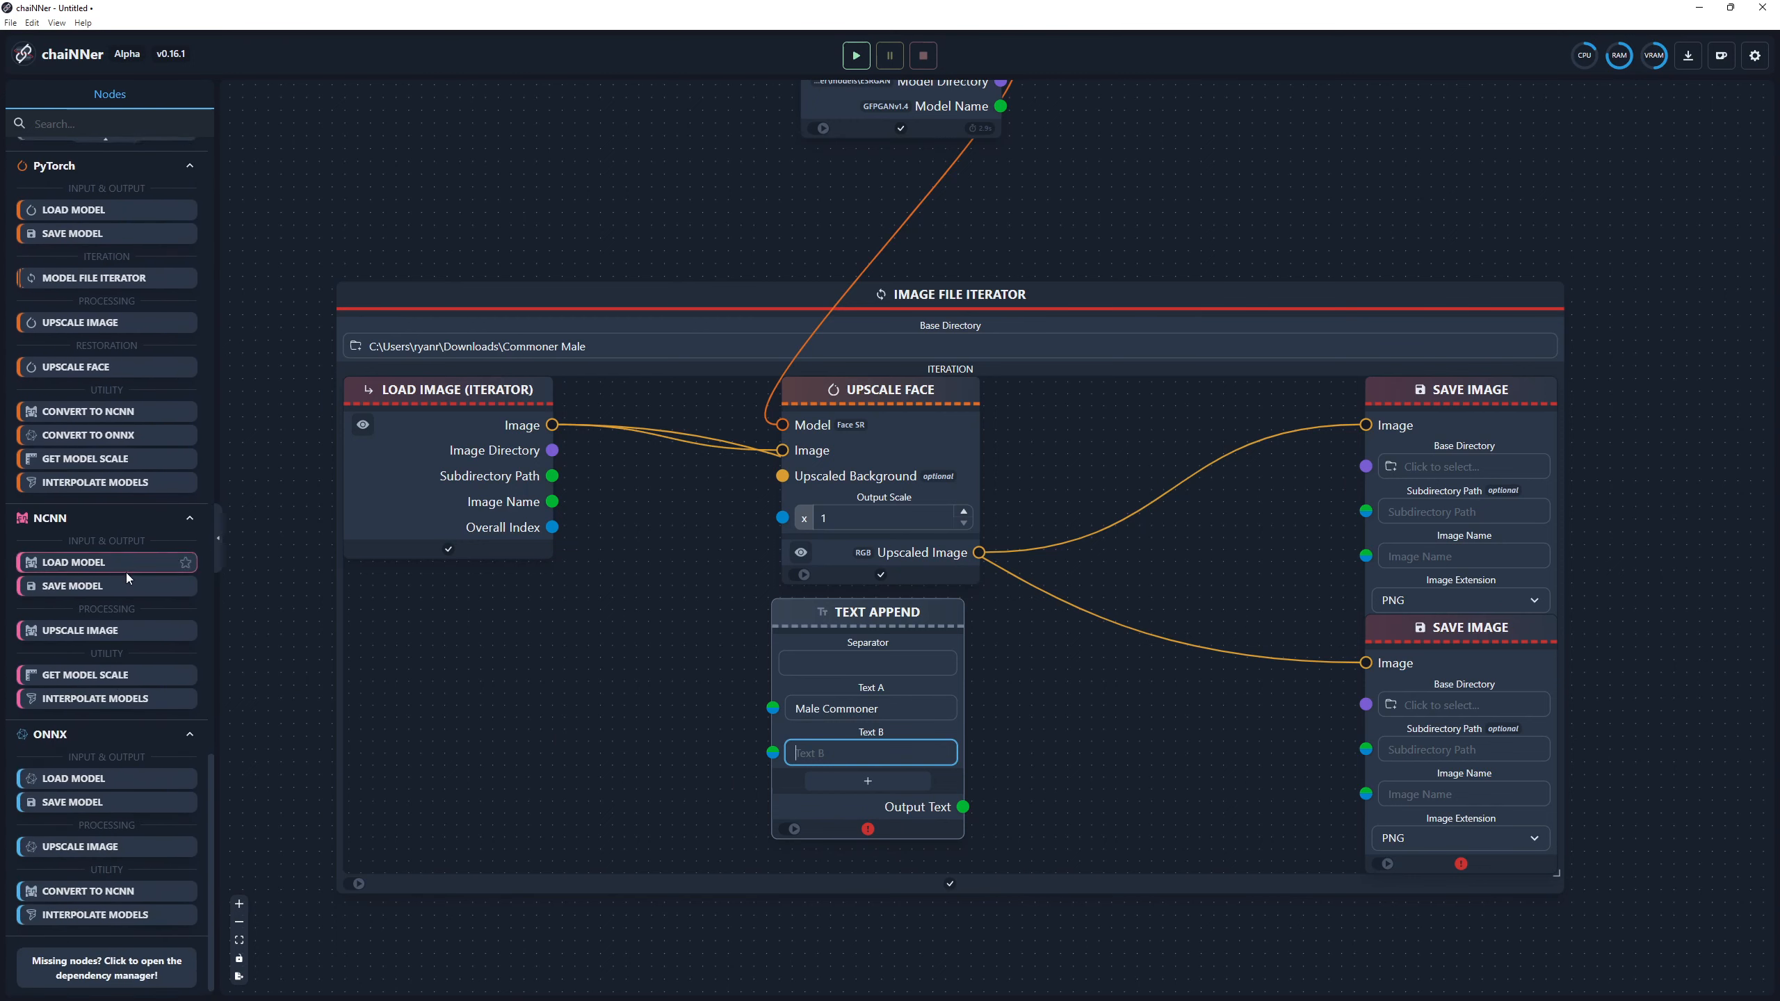
pyautogui.moveTo(99, 245); pyautogui.dragTo(561, 617)
pyautogui.moveTo(552, 527); pyautogui.dragTo(518, 684)
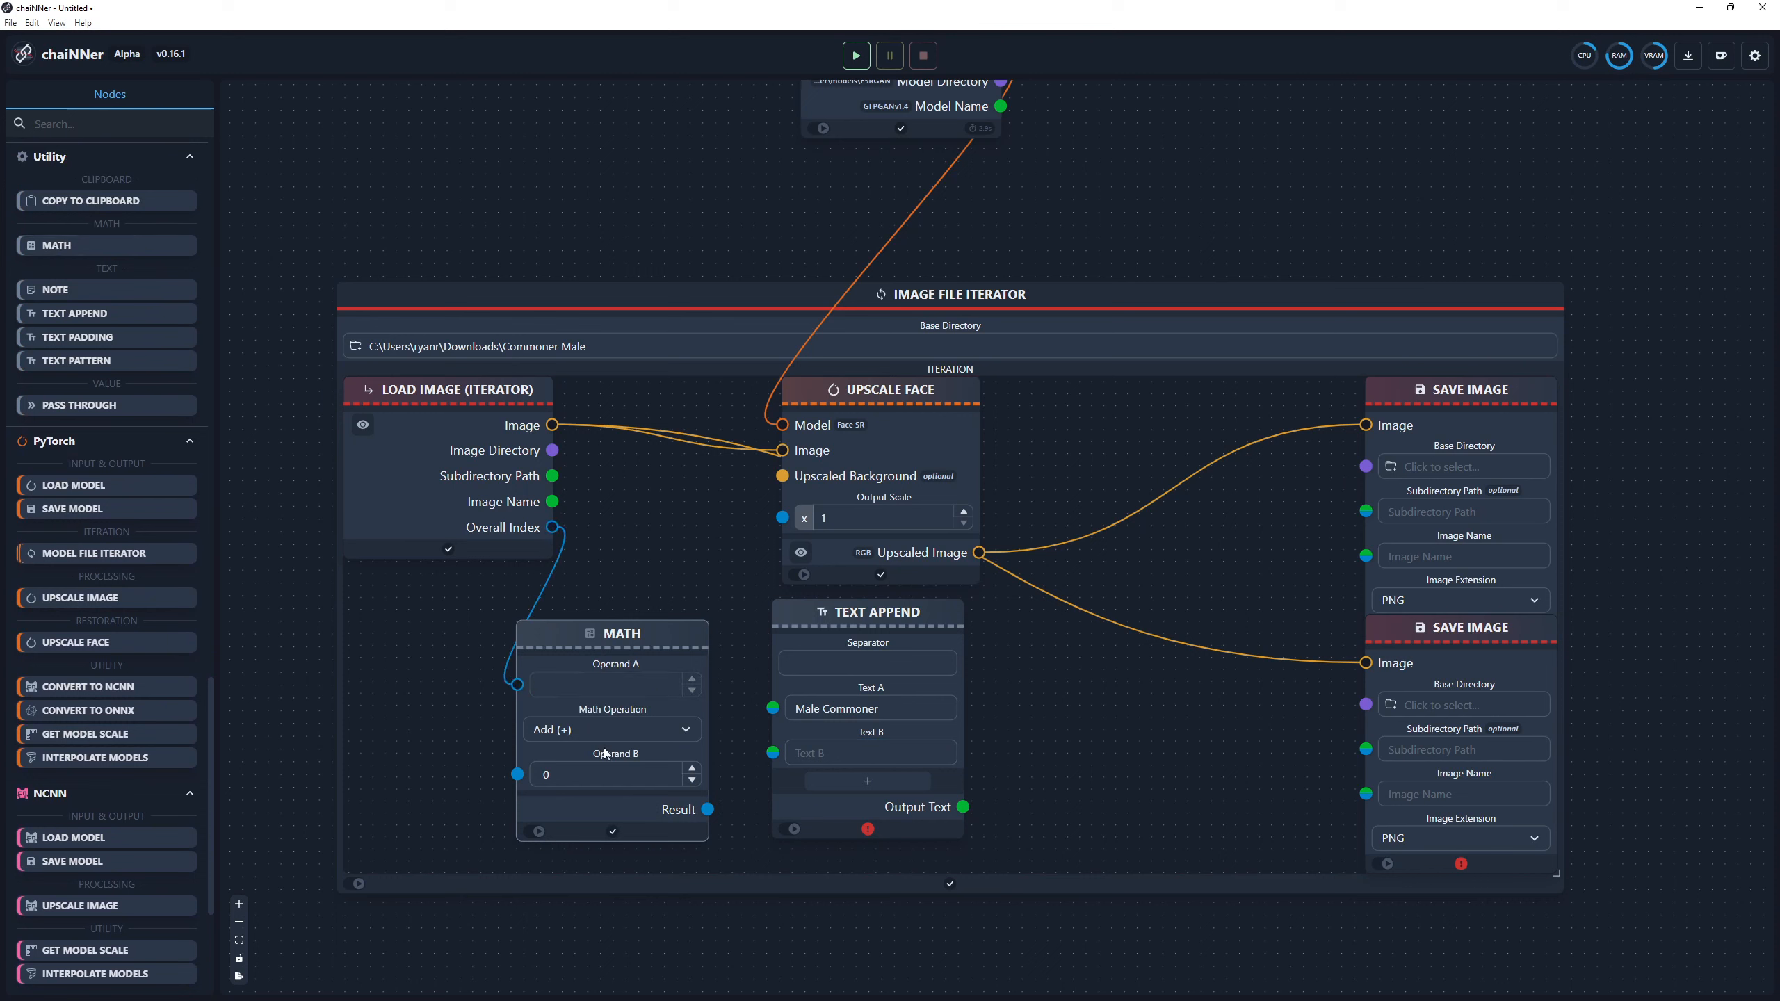
# Set the Math node's Operand B to 1 and connect its Result to Text B of the Text Append node.
pyautogui.click(632, 763)
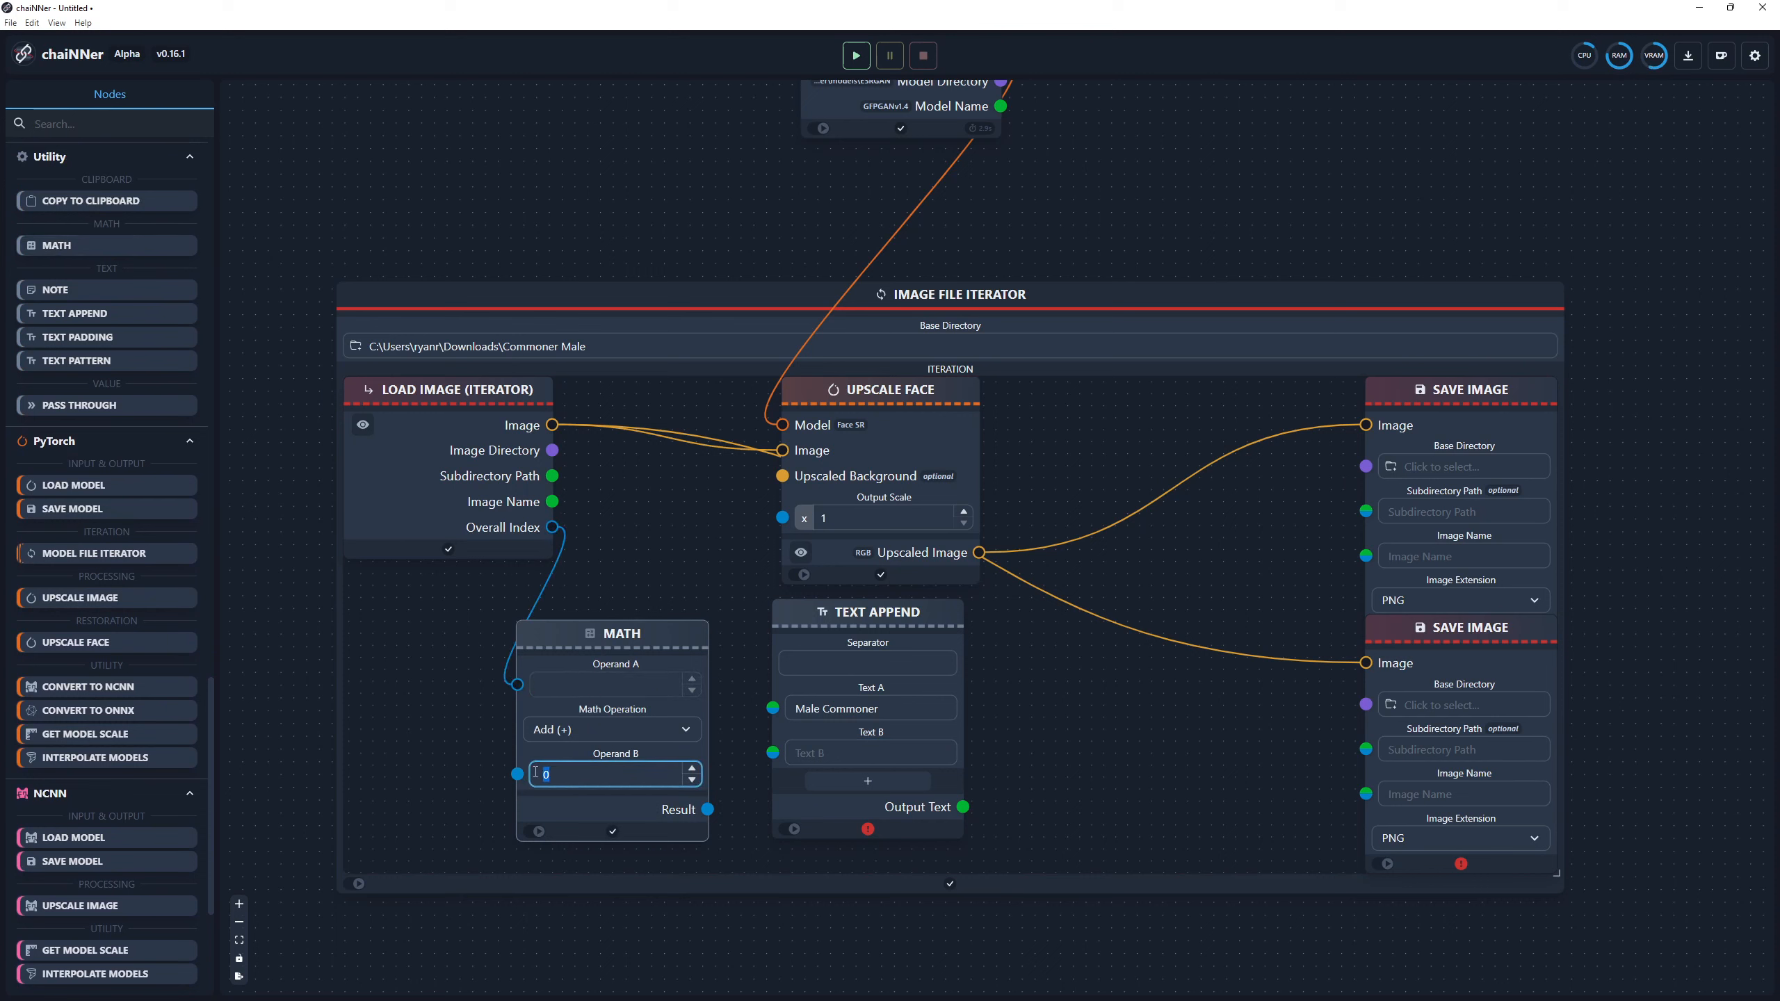
pyautogui.click(437, 809)
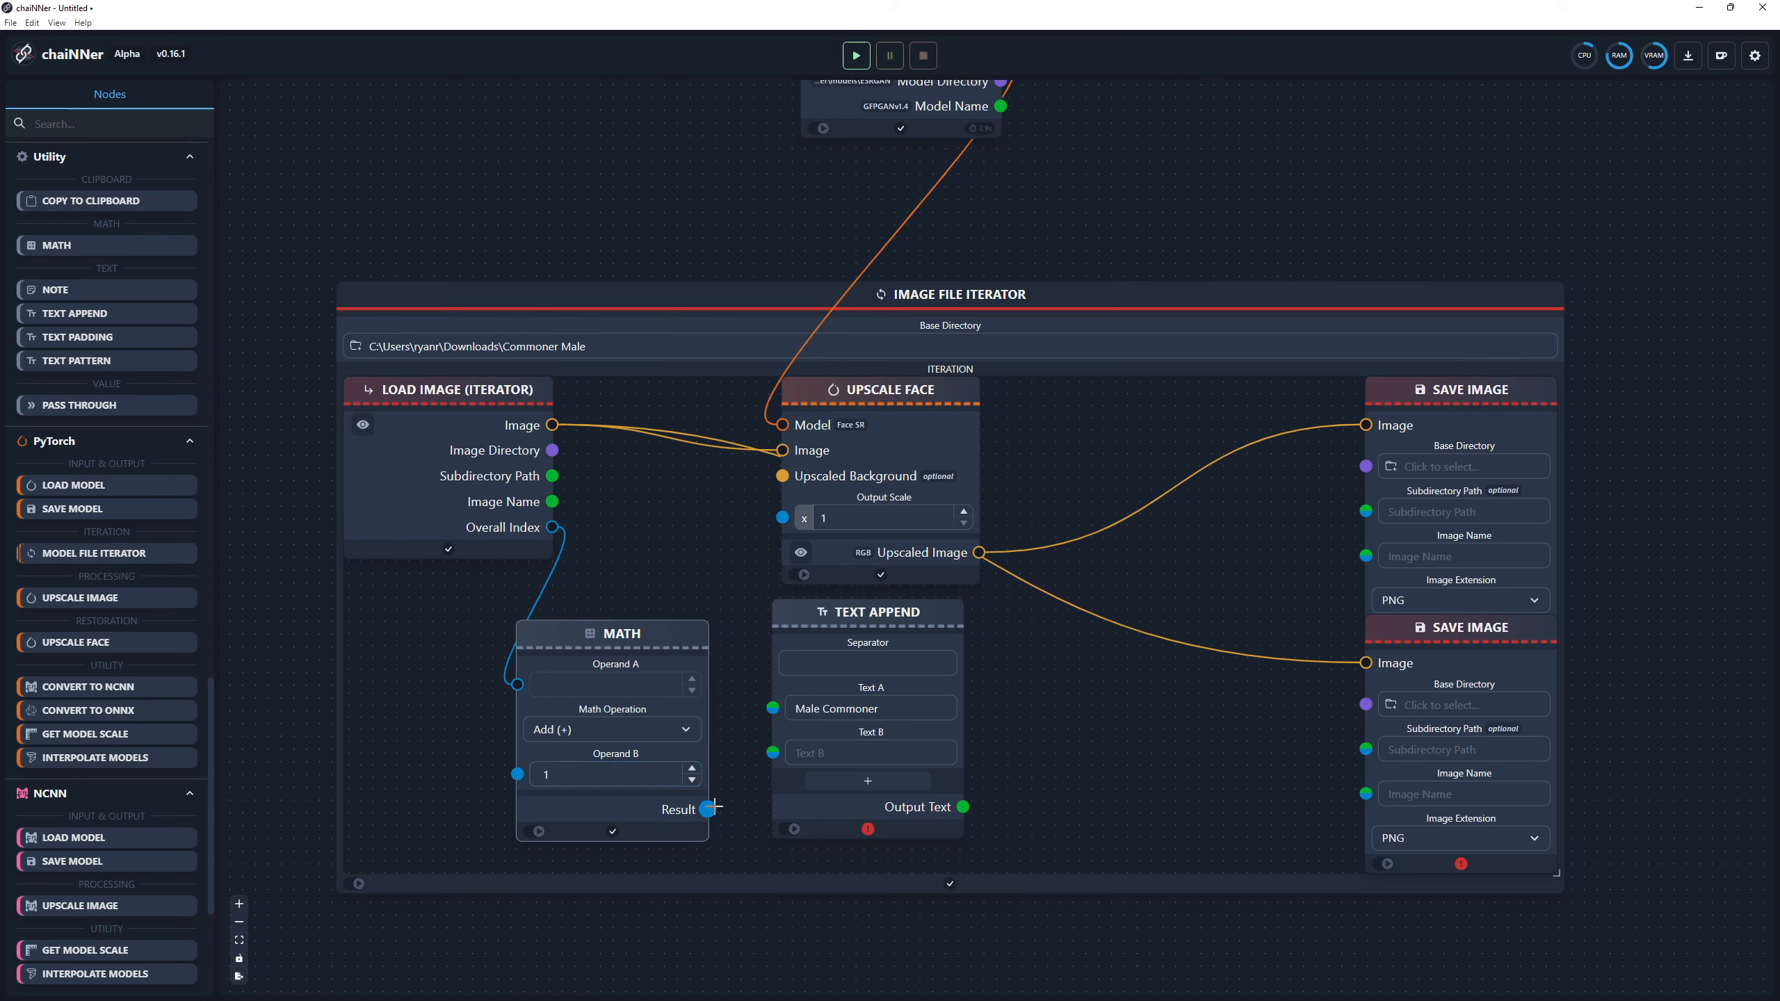
pyautogui.moveTo(712, 808); pyautogui.dragTo(772, 752)
# Connect the Text Append node's Output Text to the Image Name input of both Save Image nodes.
pyautogui.scroll(1, 823, 764)
pyautogui.scroll(-1, 836, 746)
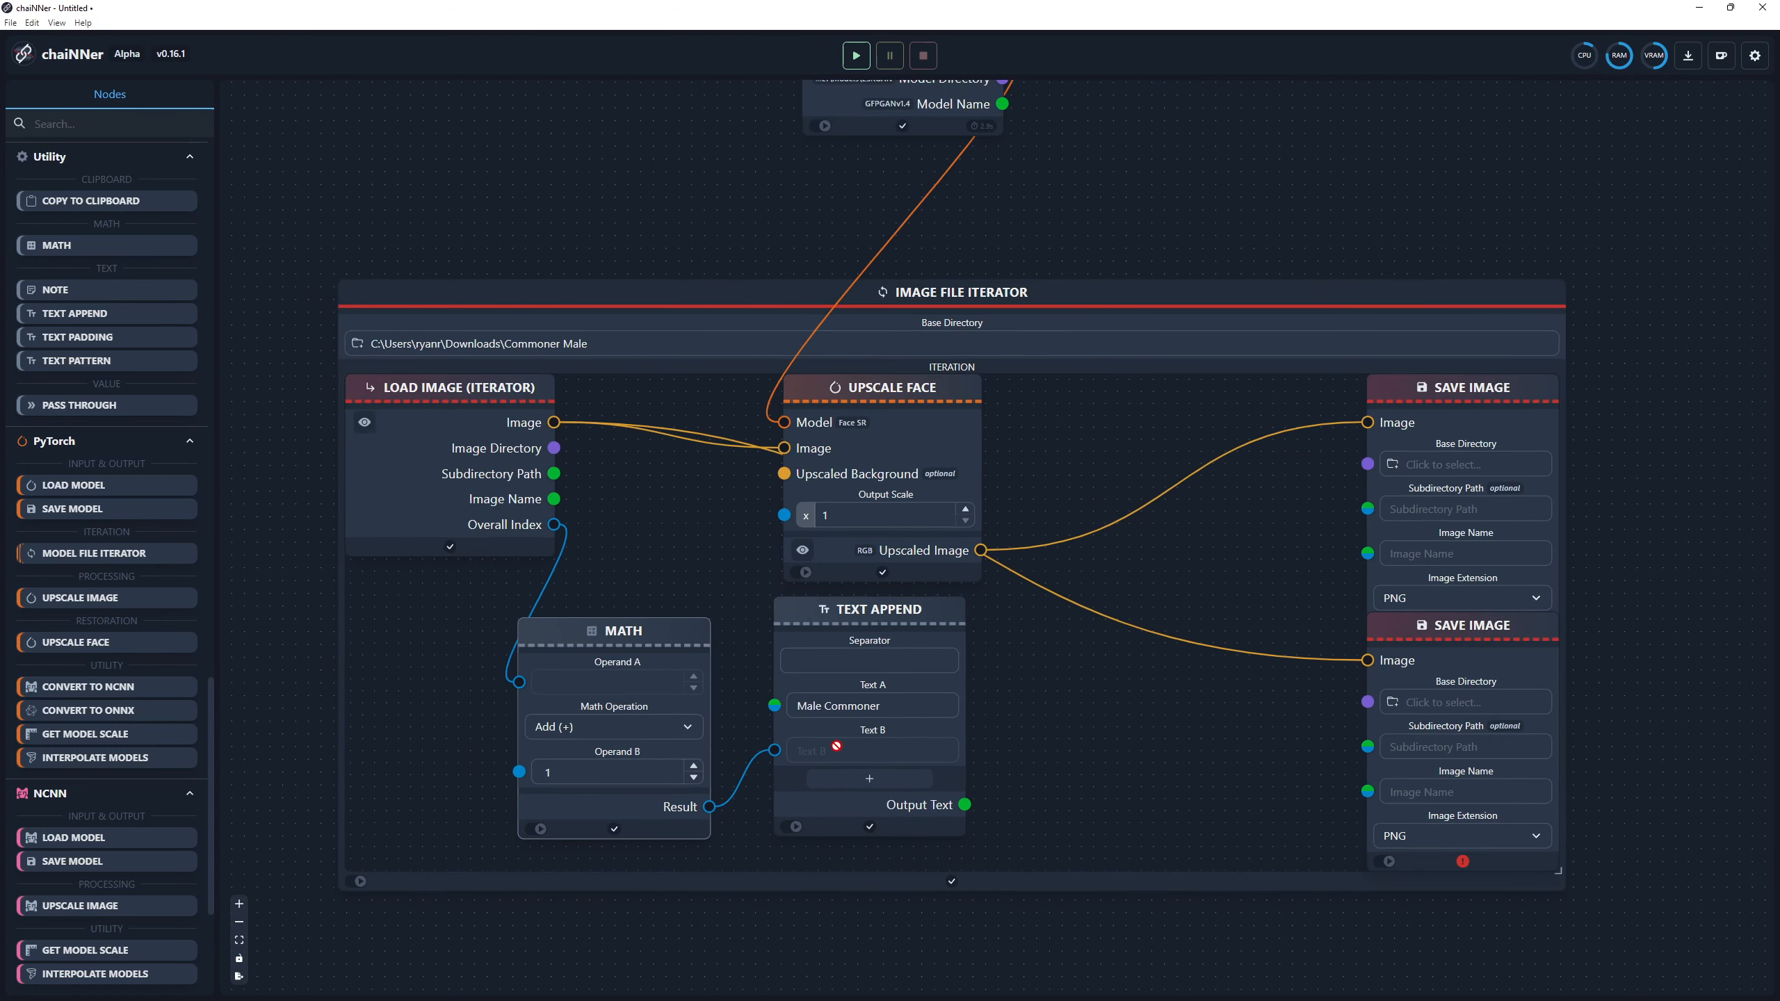
pyautogui.moveTo(964, 805); pyautogui.dragTo(1398, 532)
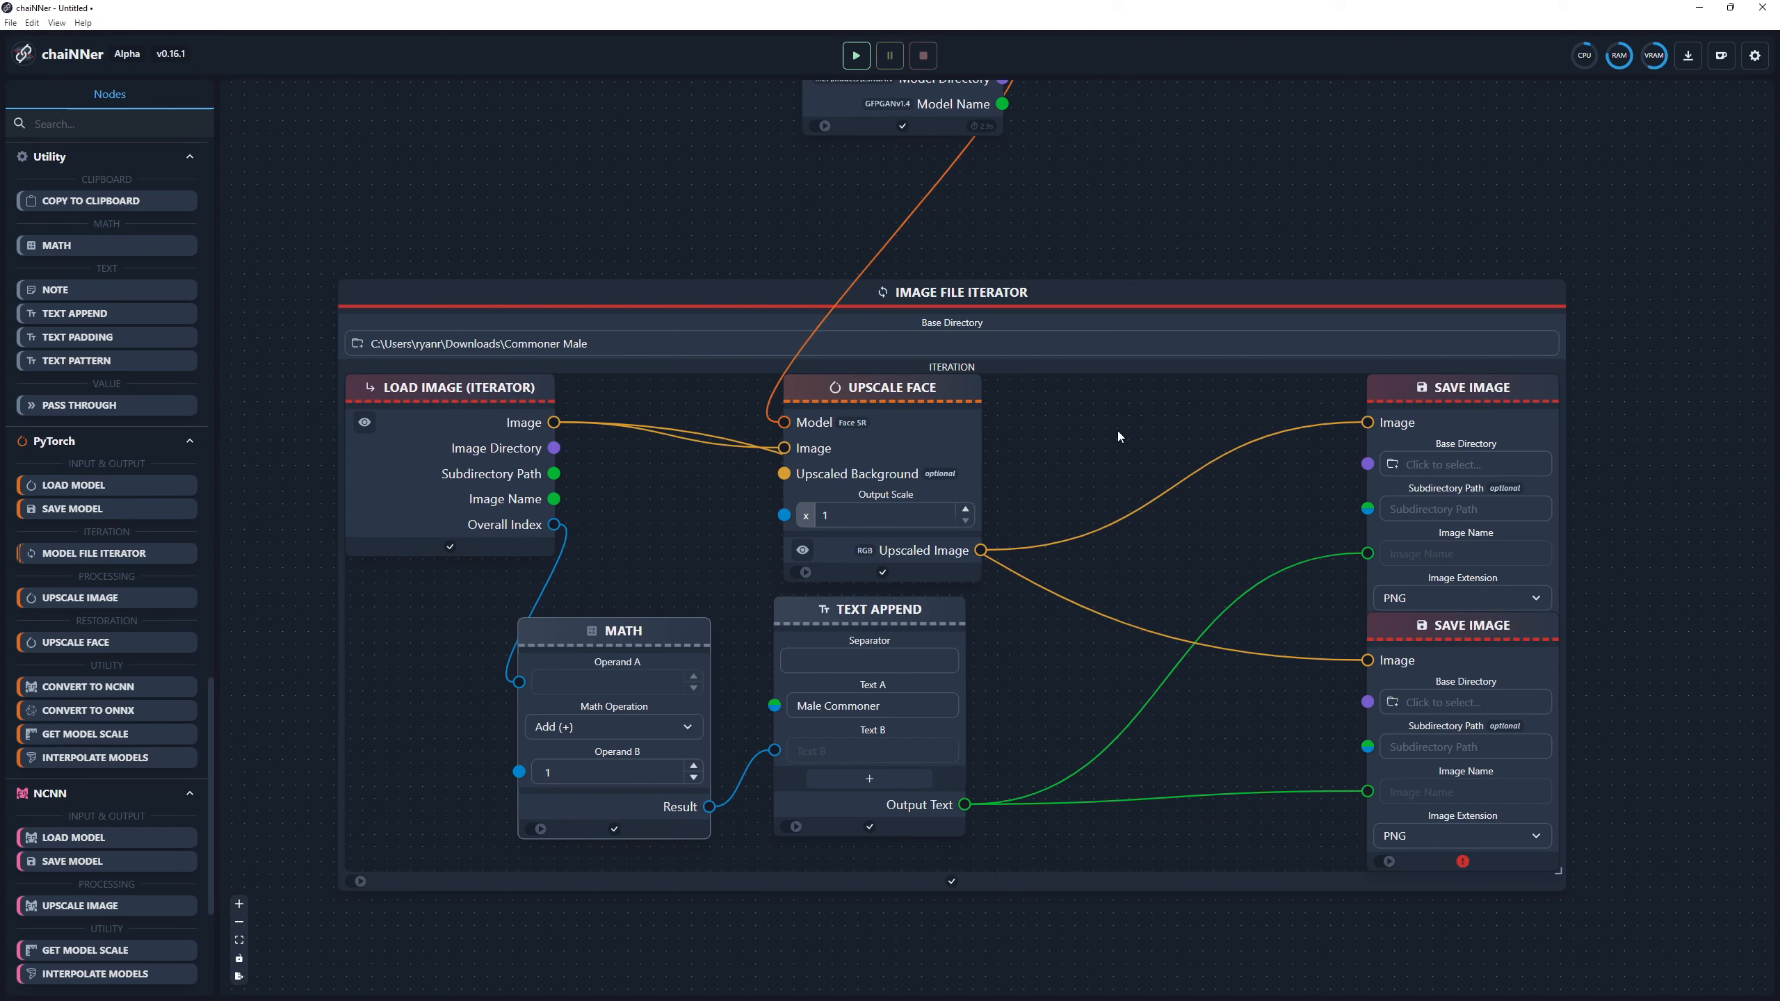
# Start choosing the upper Save Image node's base directory and browse to TTRPG Tokens under Landscapes Upscaled on drive D.
pyautogui.click(1432, 464)
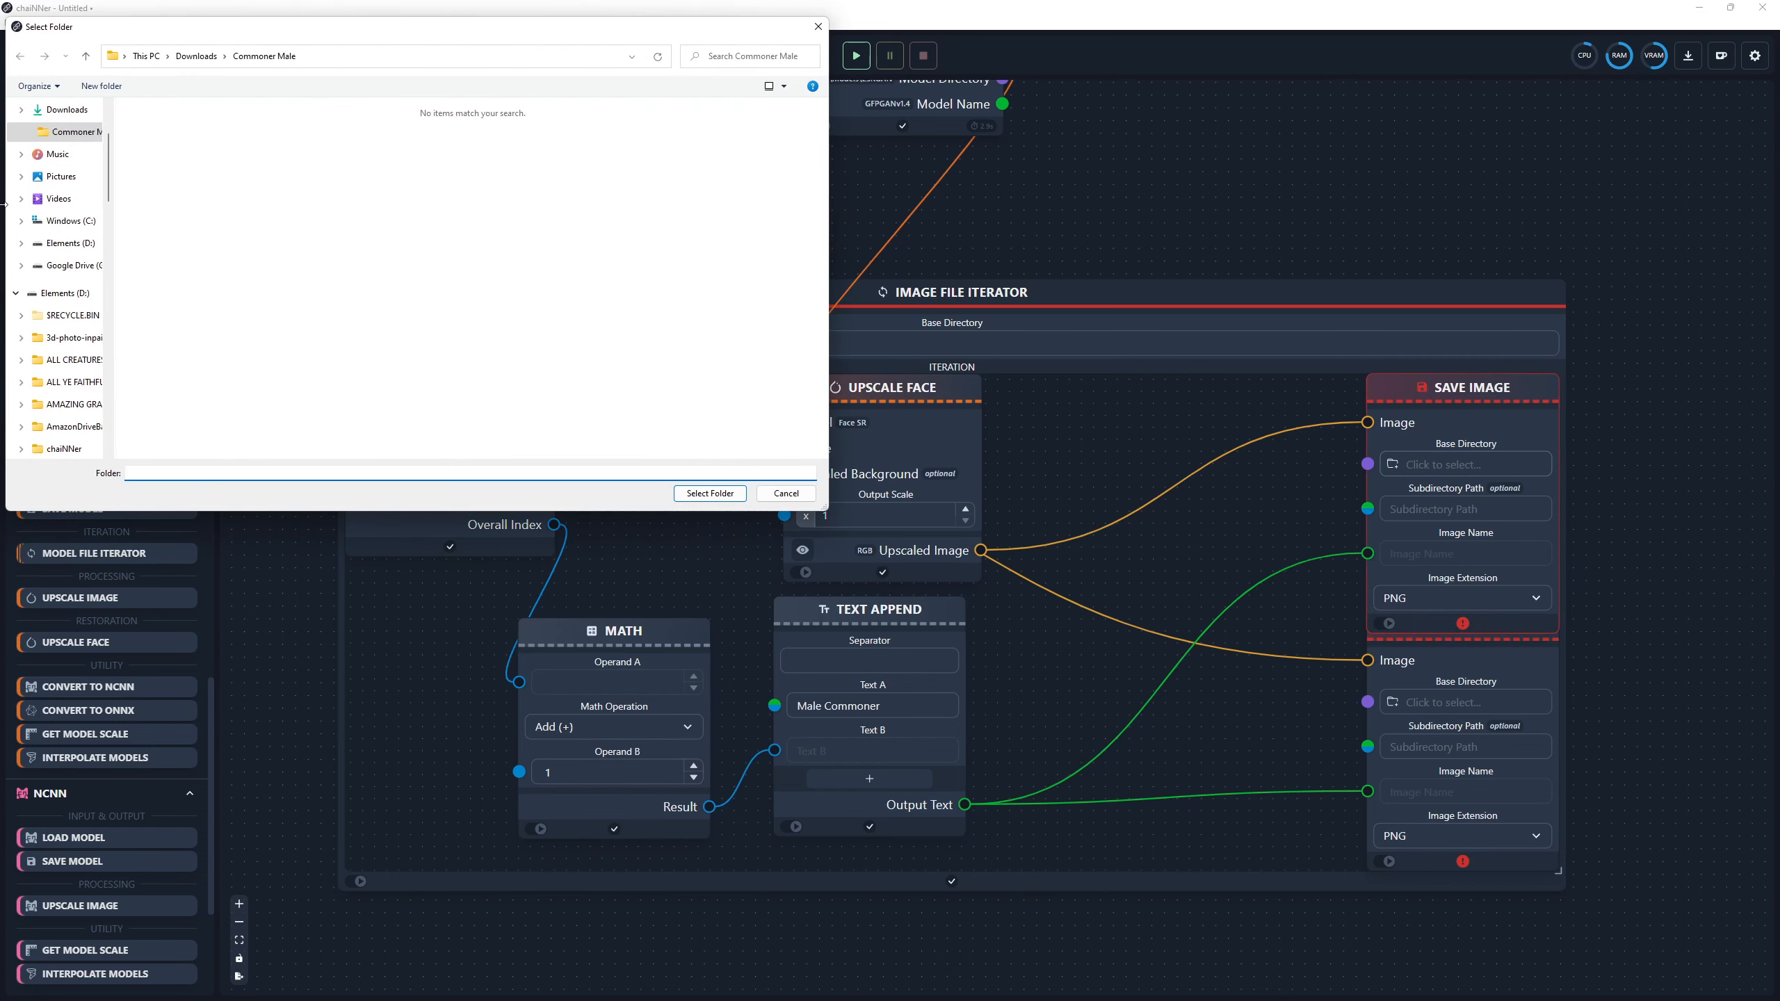
pyautogui.scroll(-10, 61, 350)
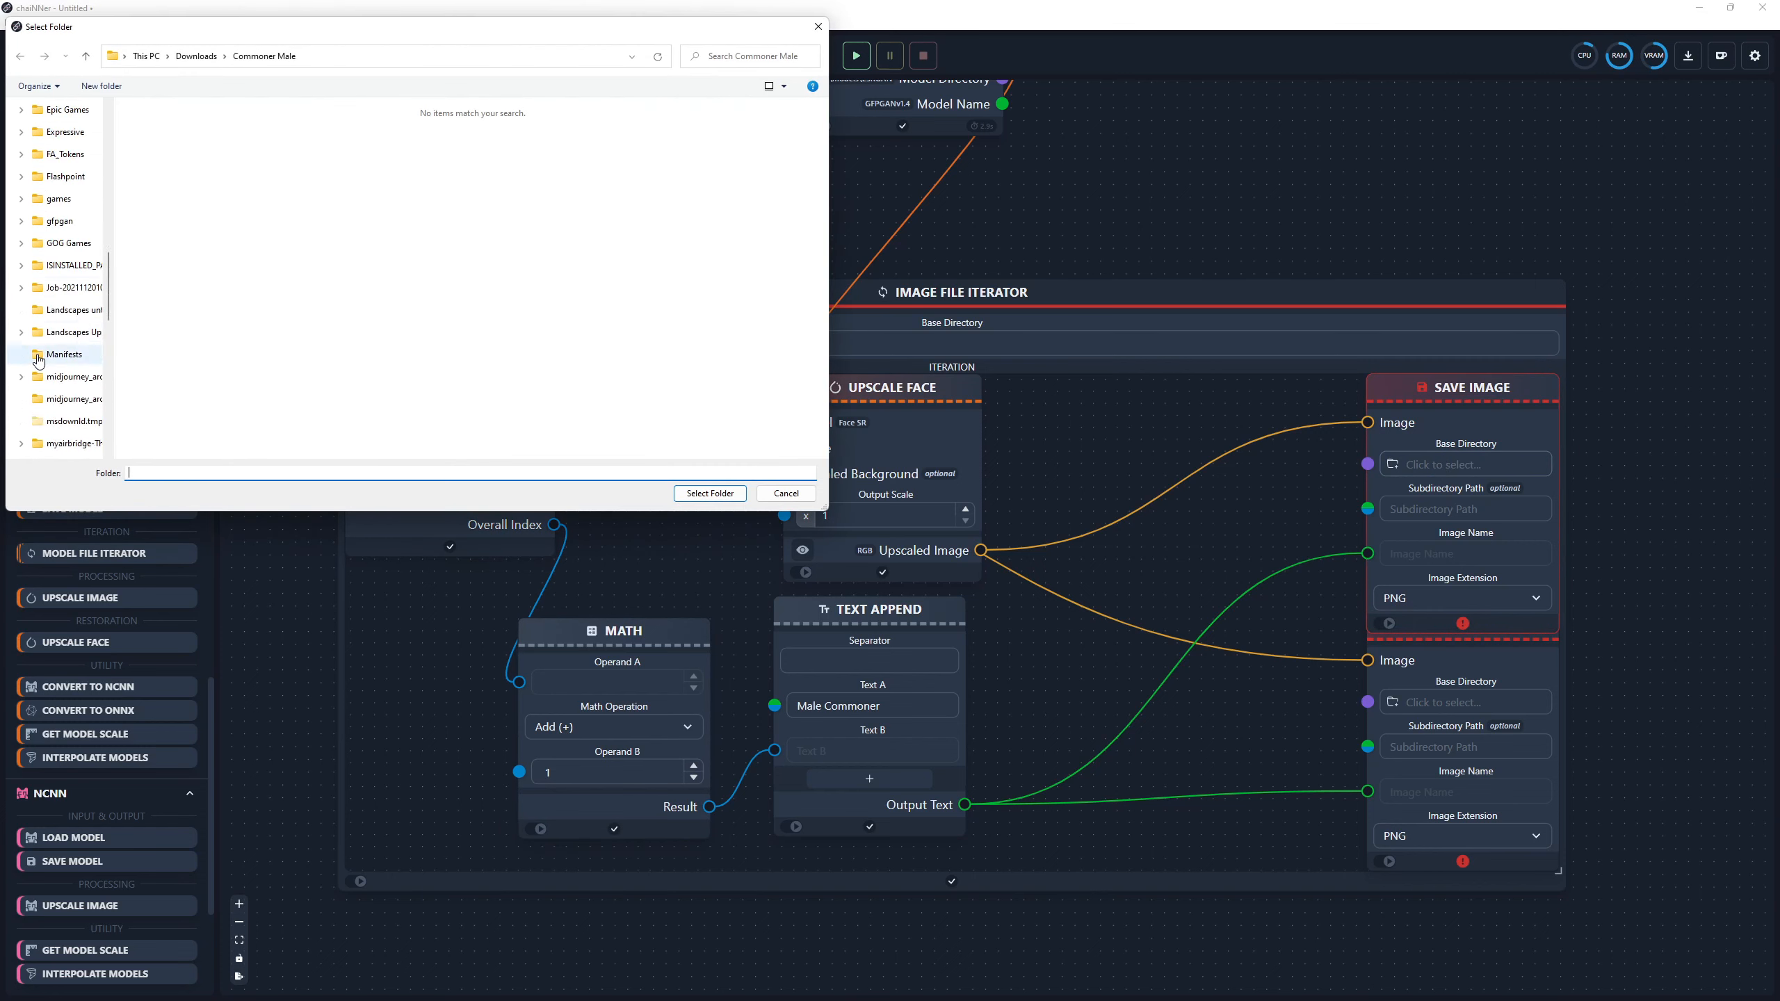
pyautogui.scroll(-5, 38, 359)
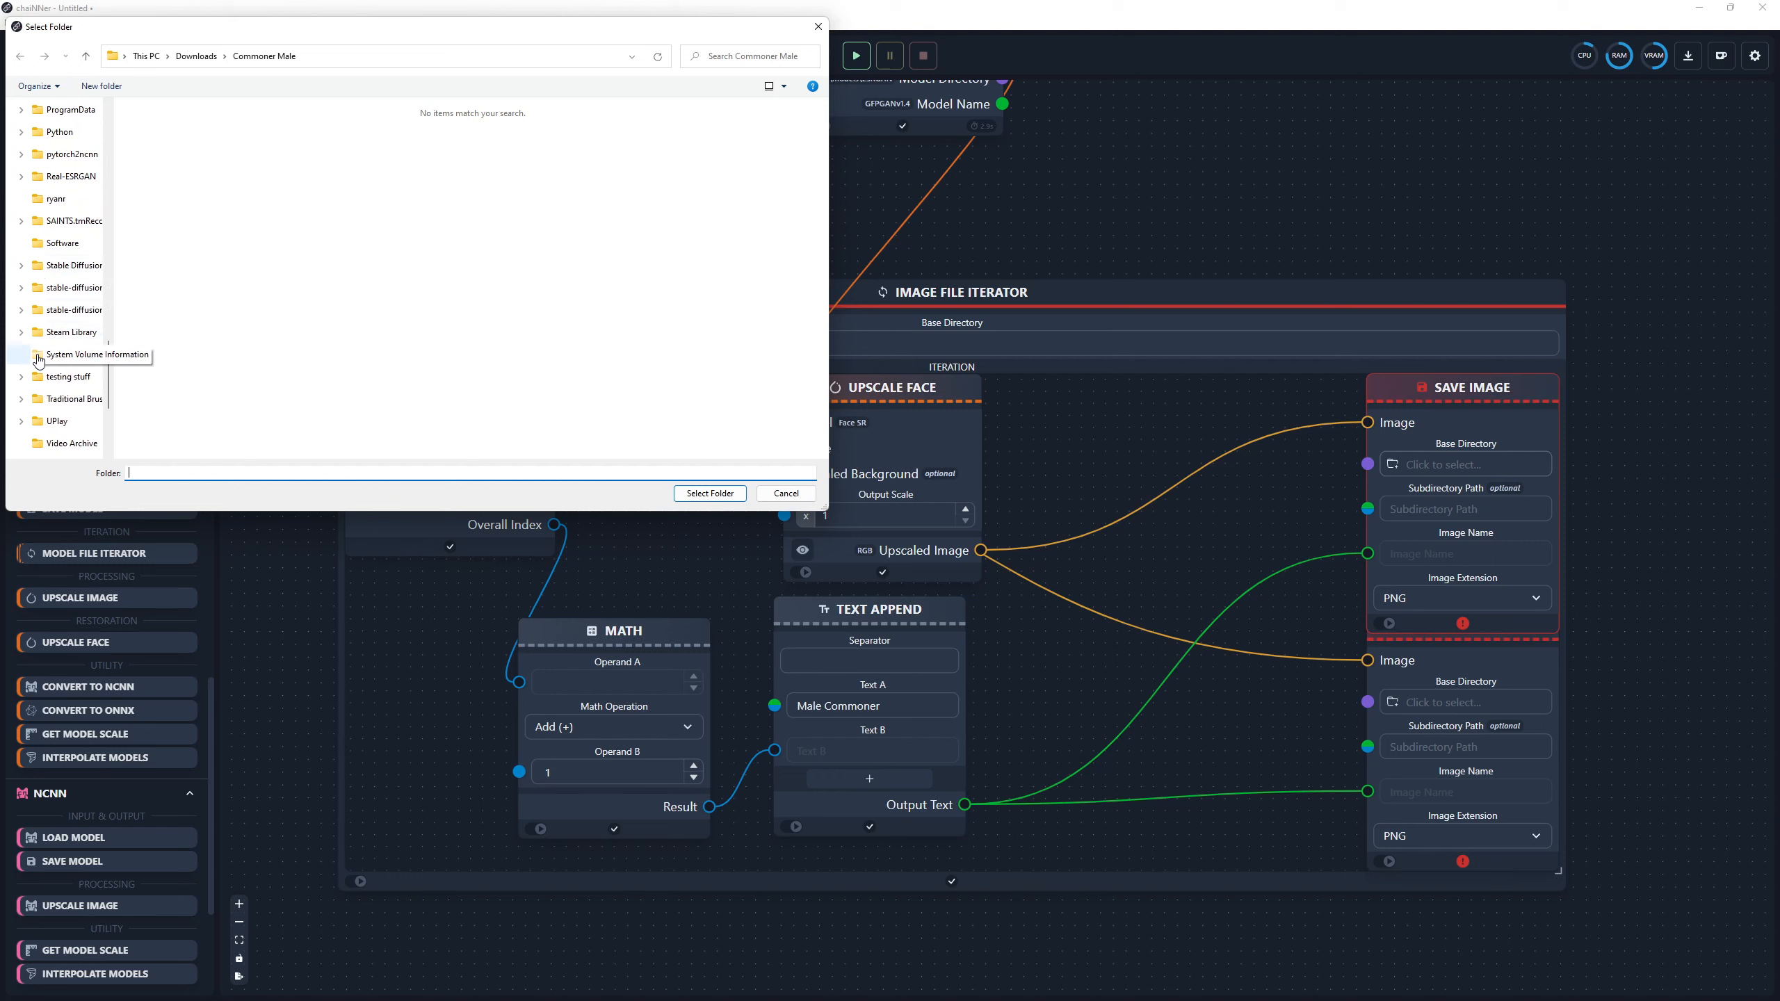
pyautogui.scroll(5, 38, 360)
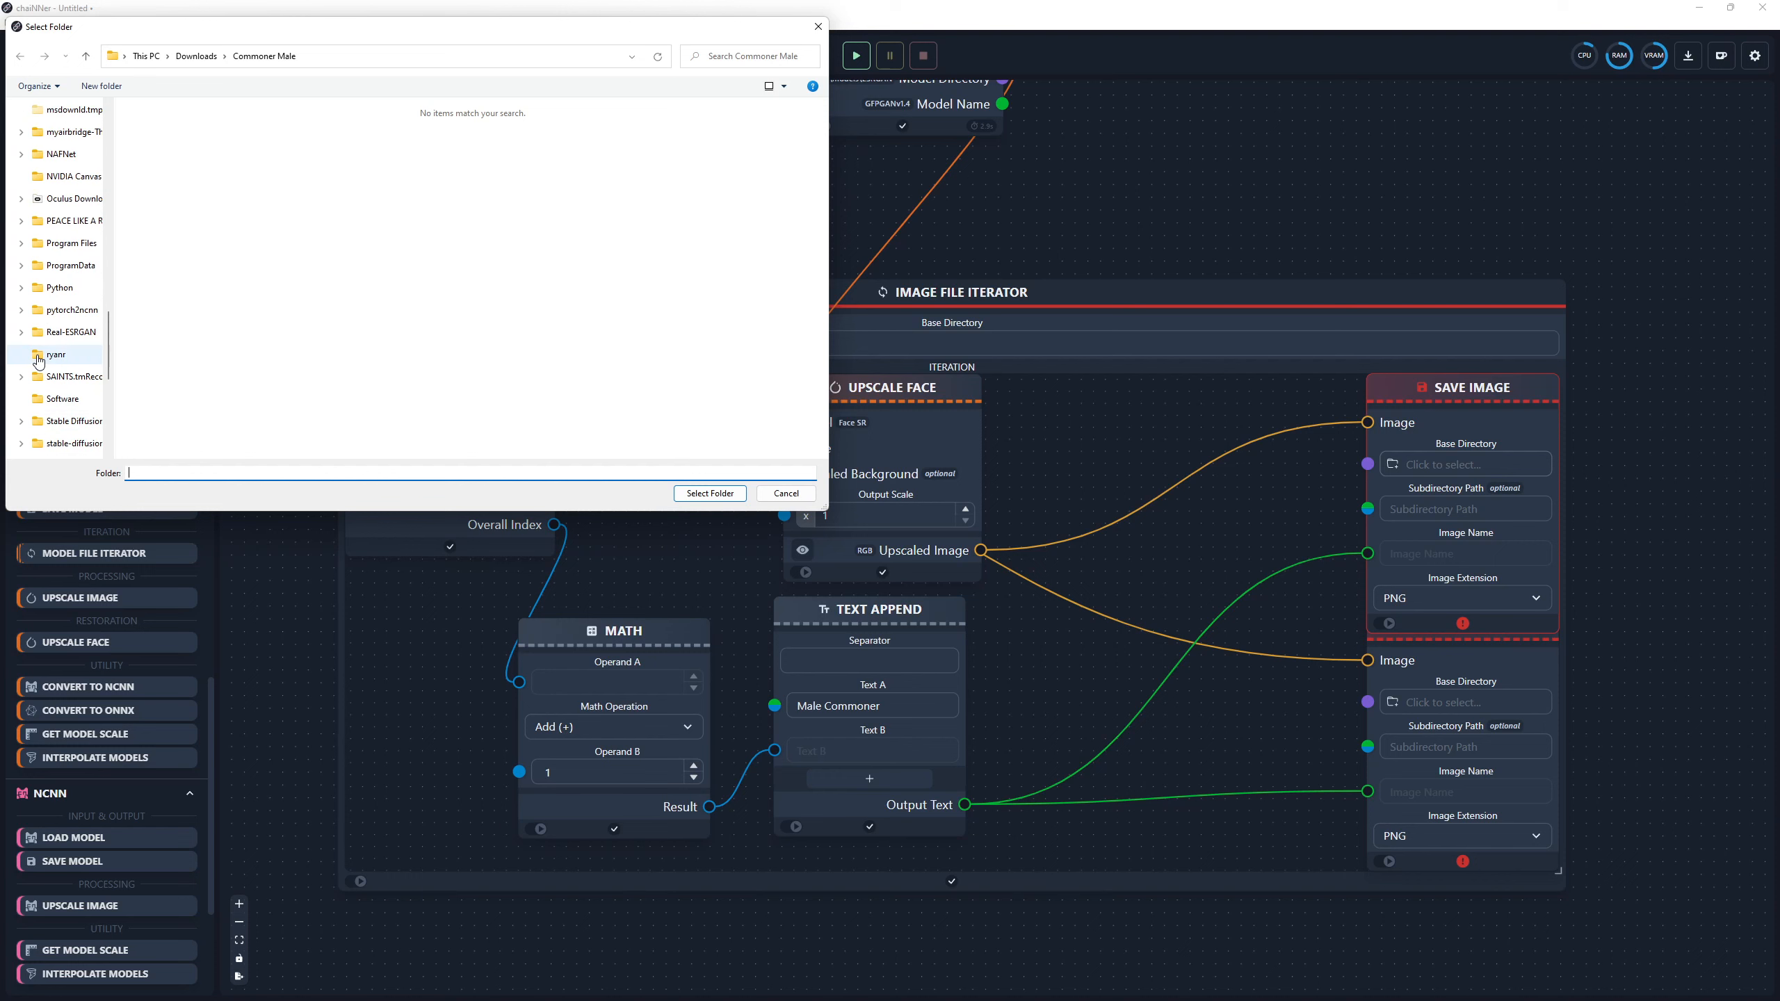
pyautogui.scroll(2, 38, 361)
pyautogui.click(21, 265)
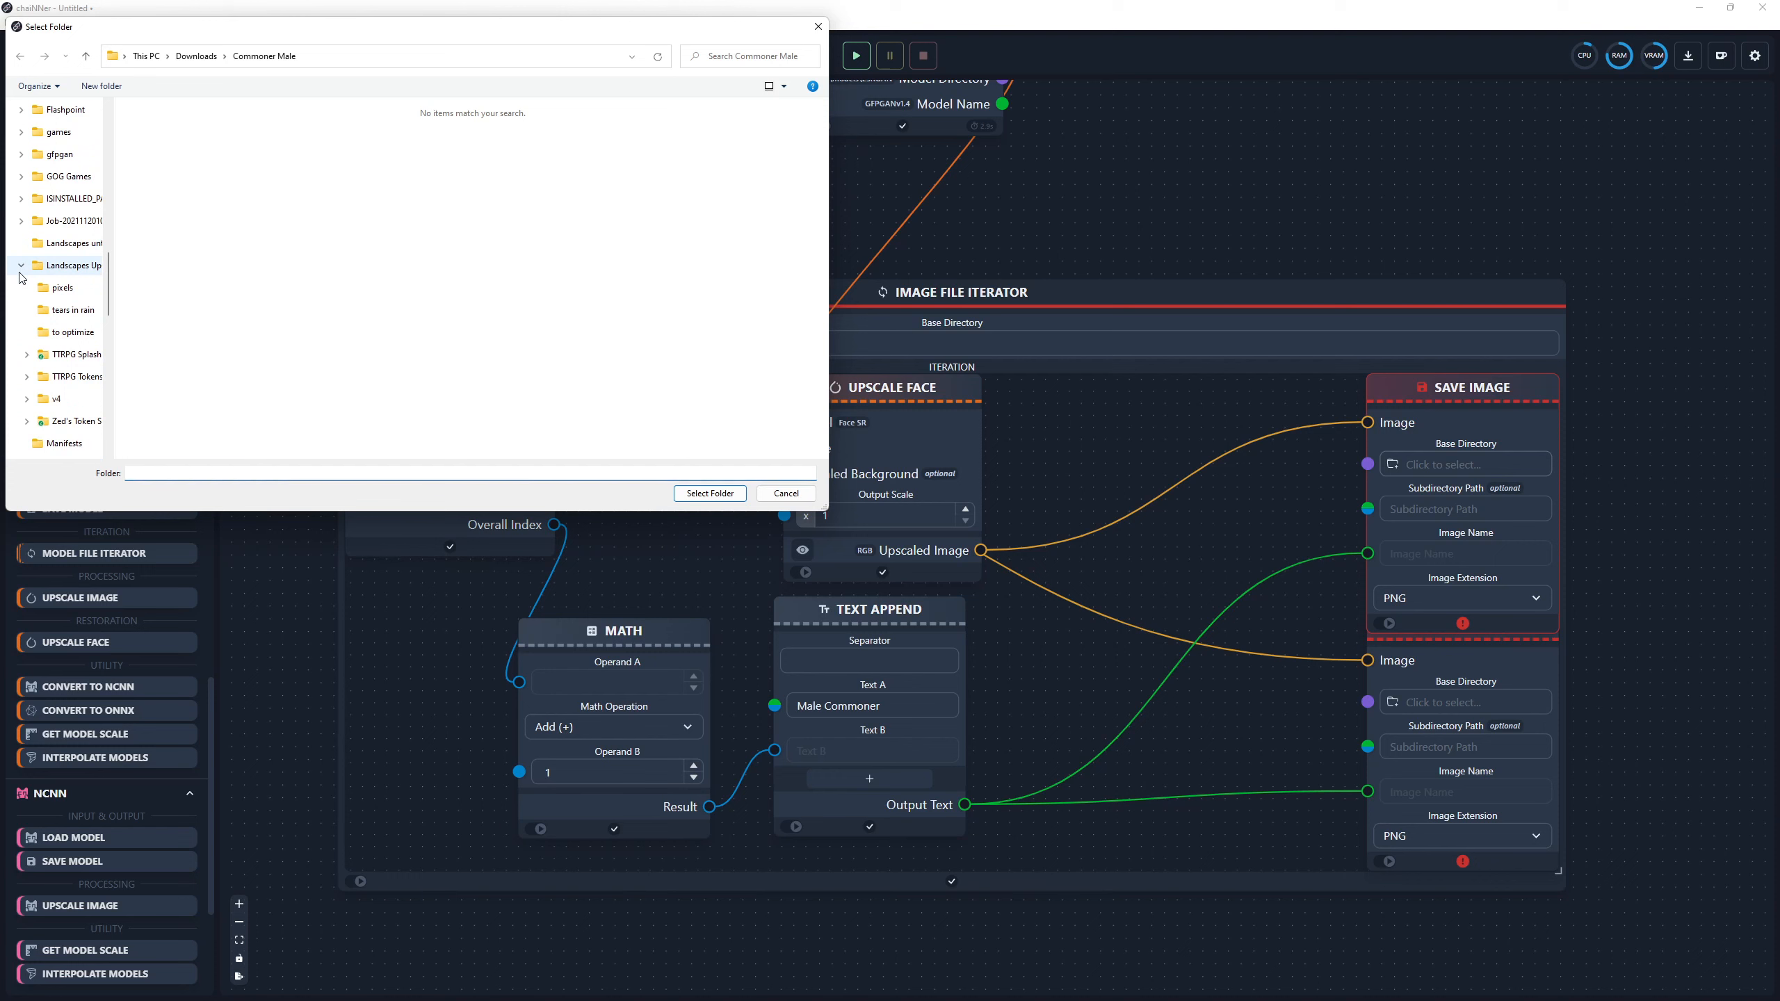
pyautogui.click(30, 378)
pyautogui.click(74, 109)
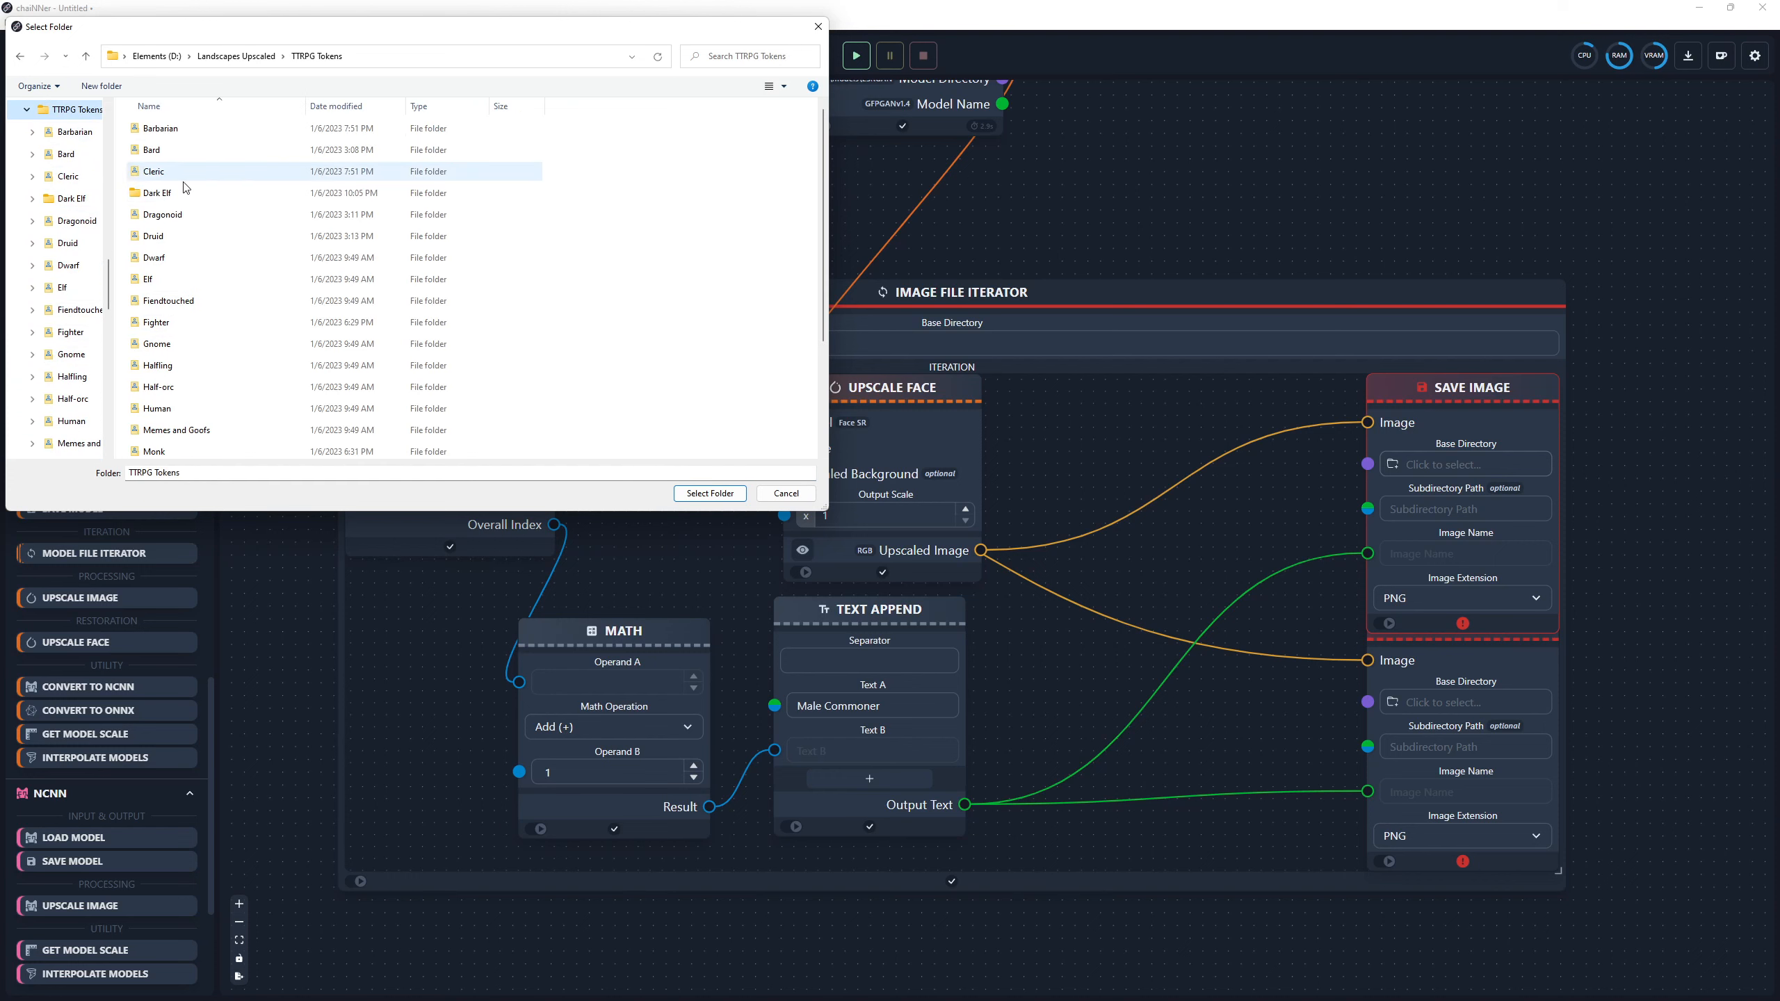
# Create a folder named Commoner in TTRPG Tokens and choose it as the upper Save Image node's base directory.
pyautogui.rightClick(619, 237)
pyautogui.moveTo(683, 416)
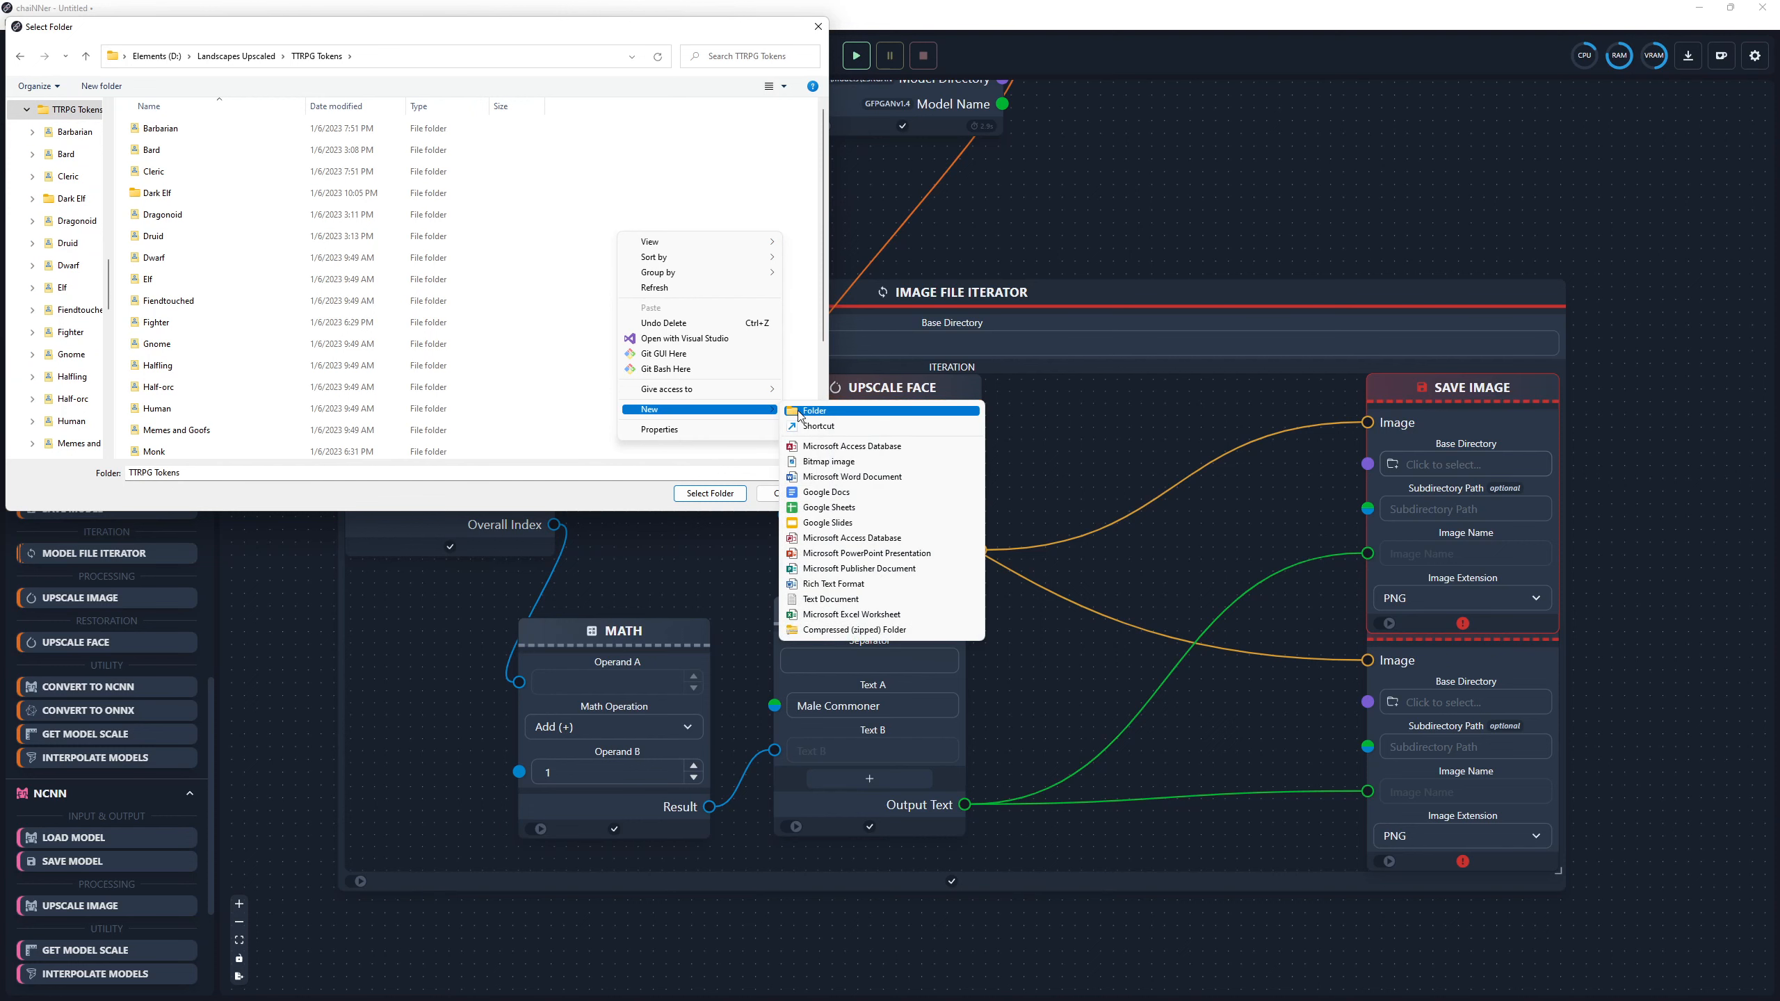
pyautogui.click(805, 417)
pyautogui.write('Commoners')
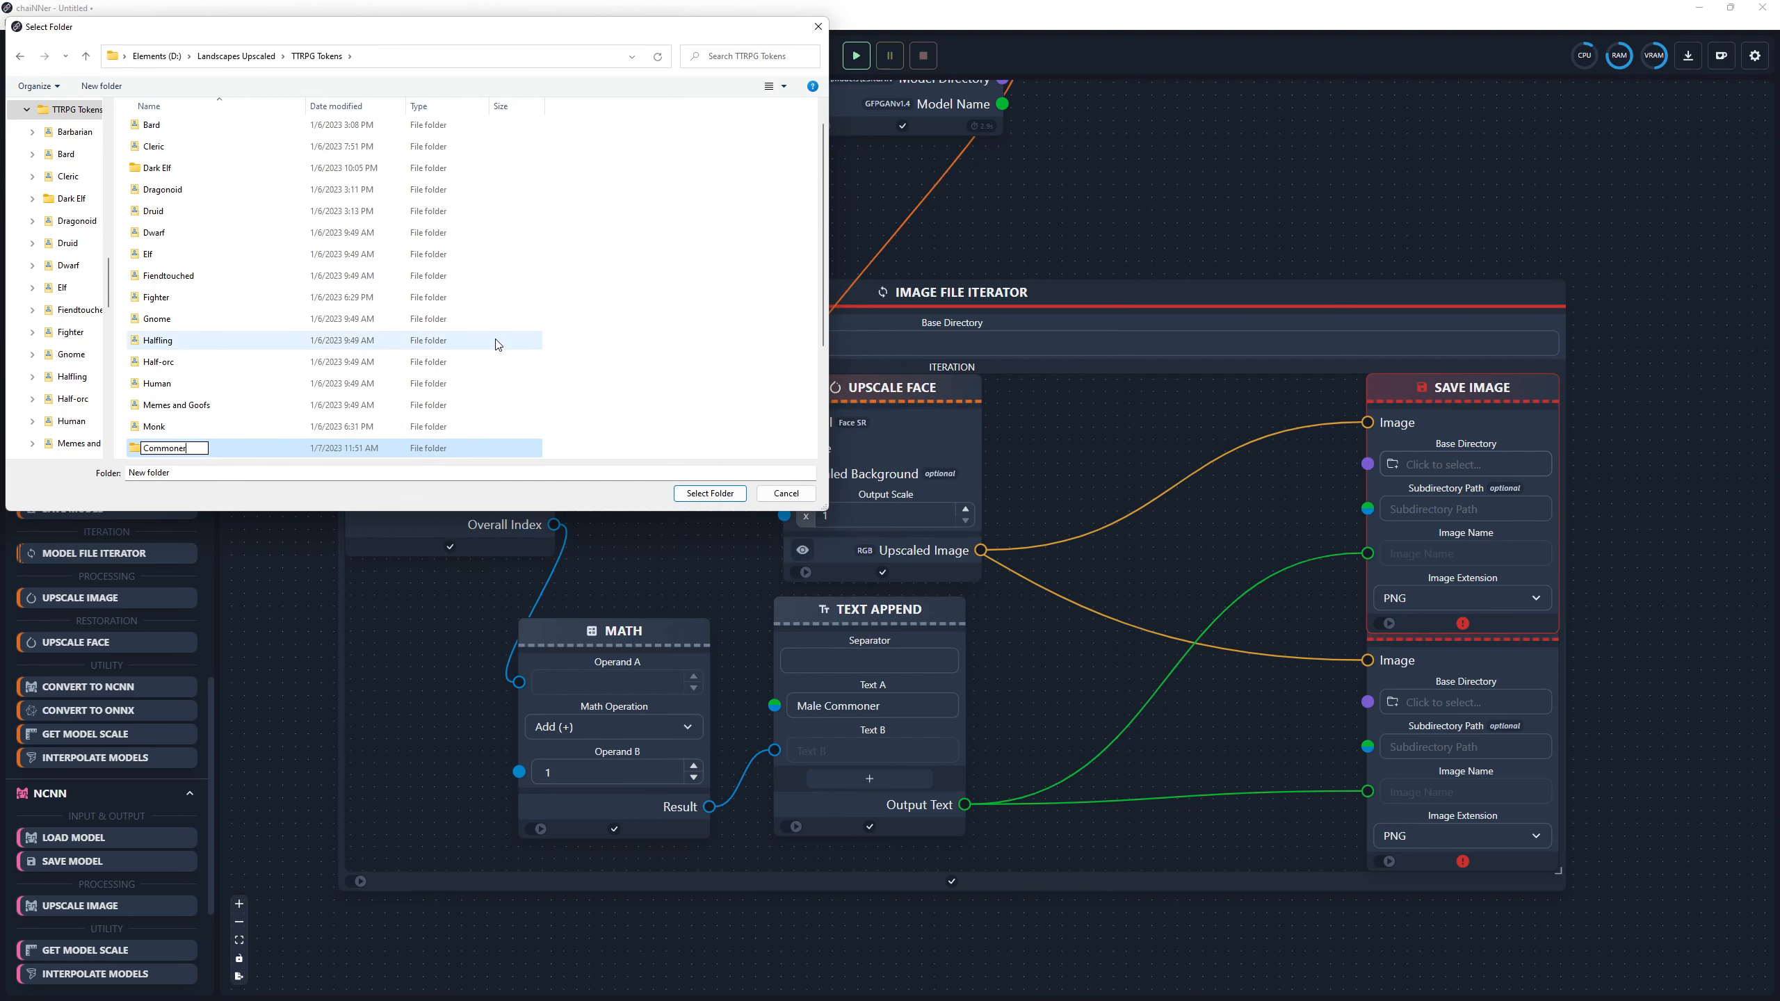
pyautogui.press('Return')
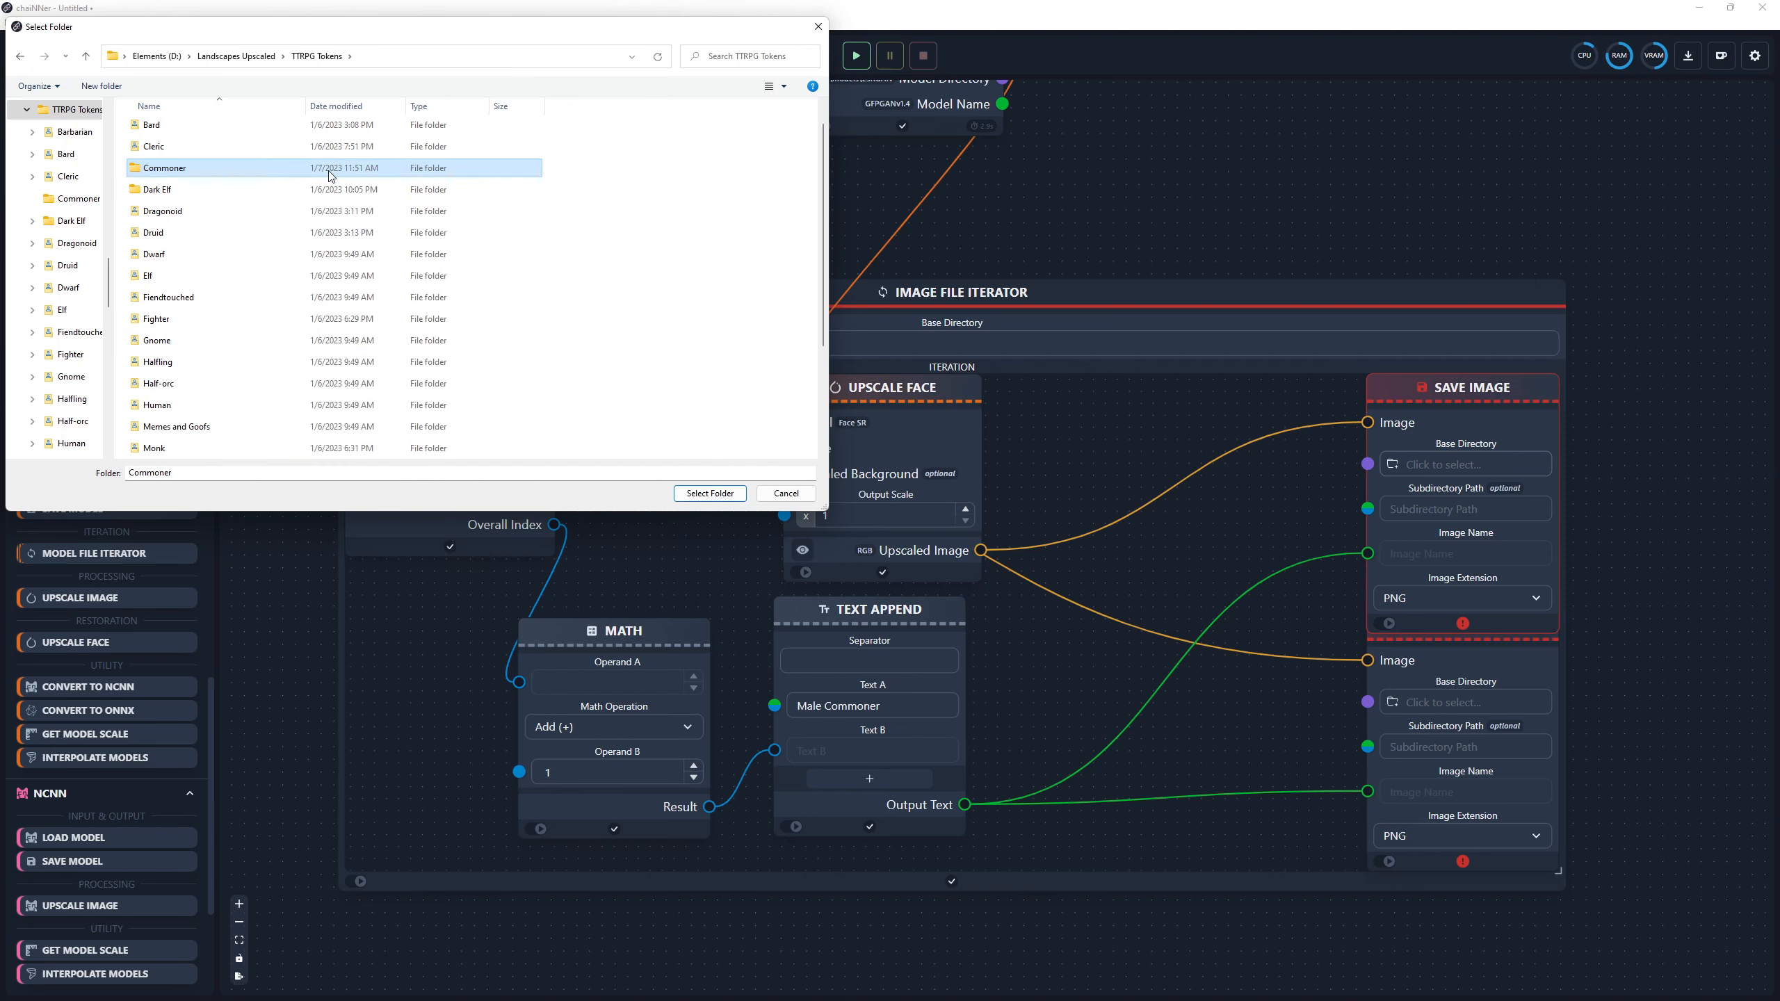
pyautogui.doubleClick(331, 175)
pyautogui.click(710, 494)
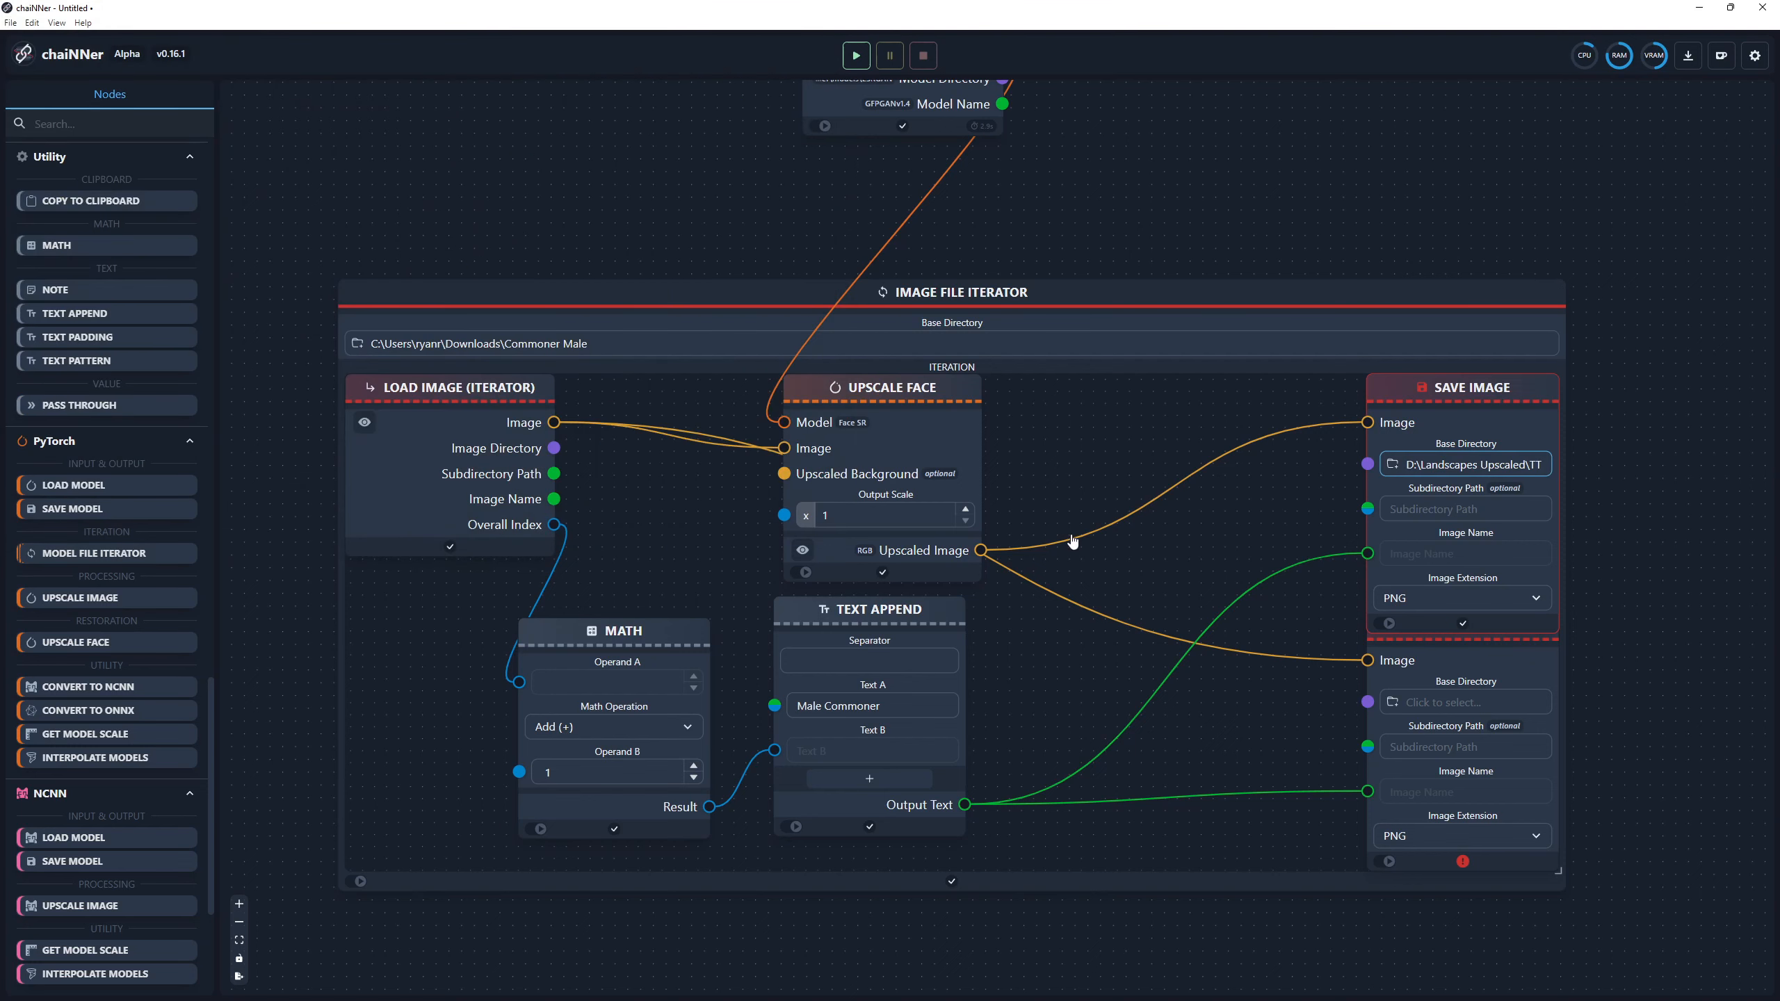
# Create a folder named Fixed inside Commoner and choose it as the upper Save Image node's base directory.
pyautogui.click(1454, 470)
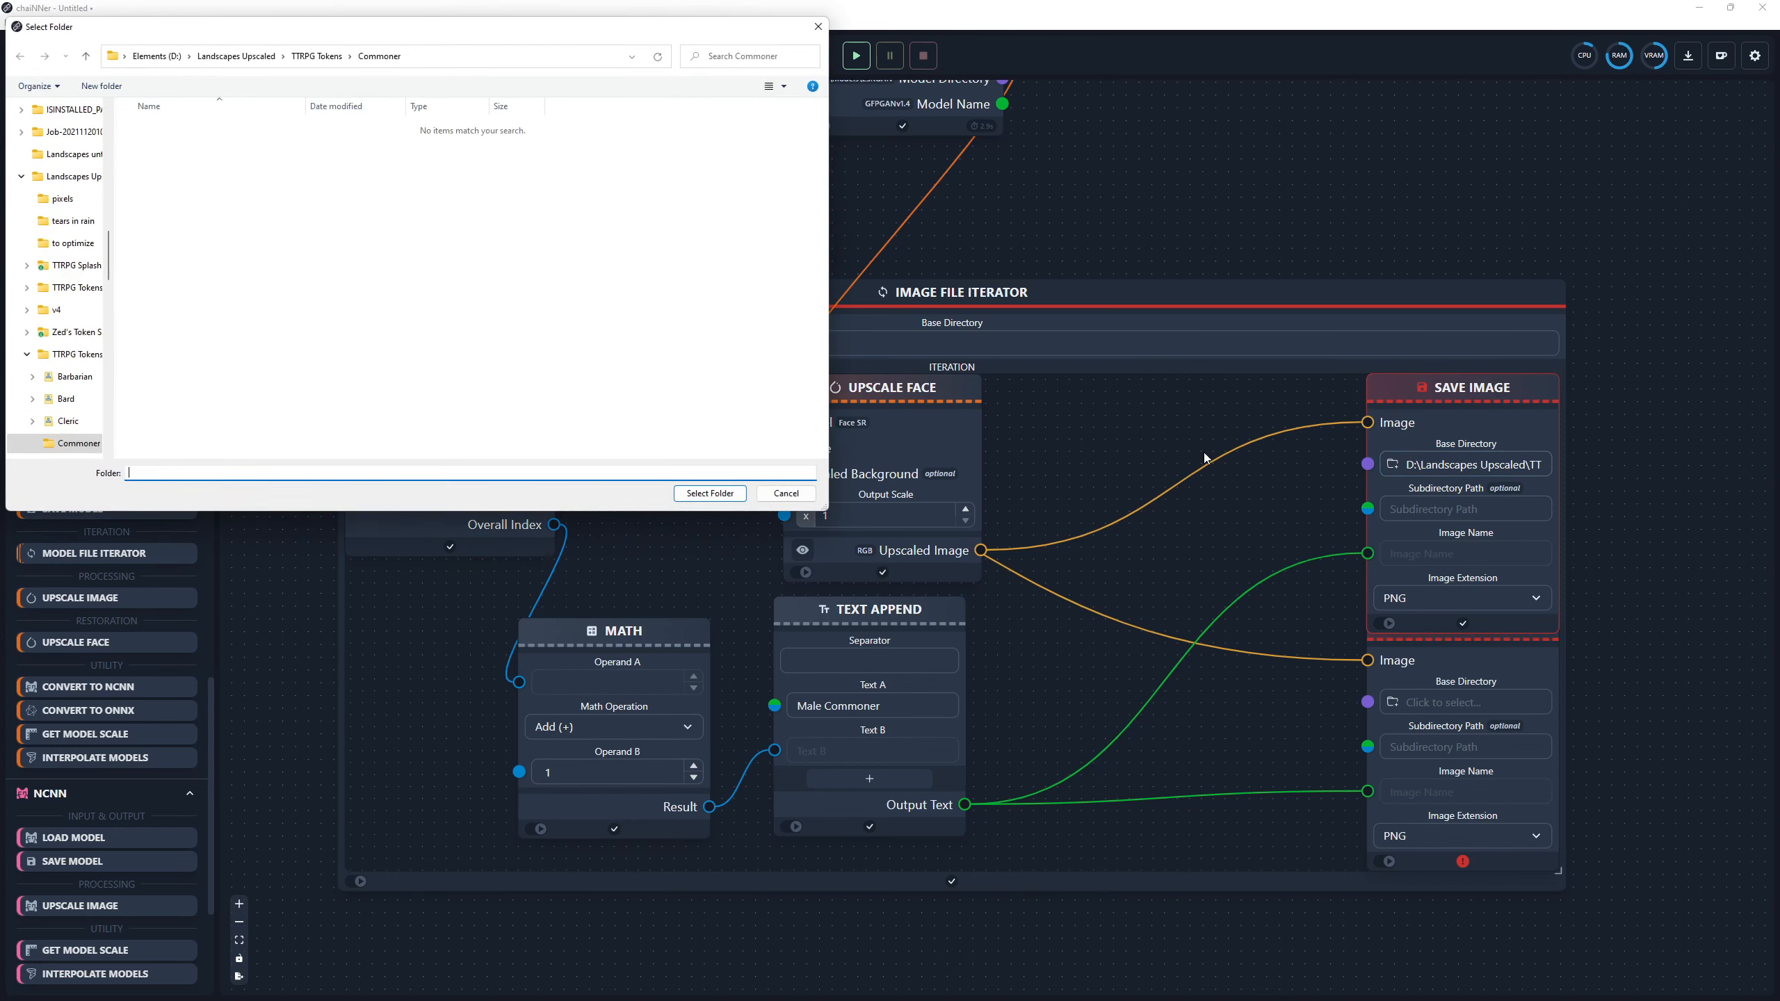
pyautogui.rightClick(435, 297)
pyautogui.moveTo(511, 480)
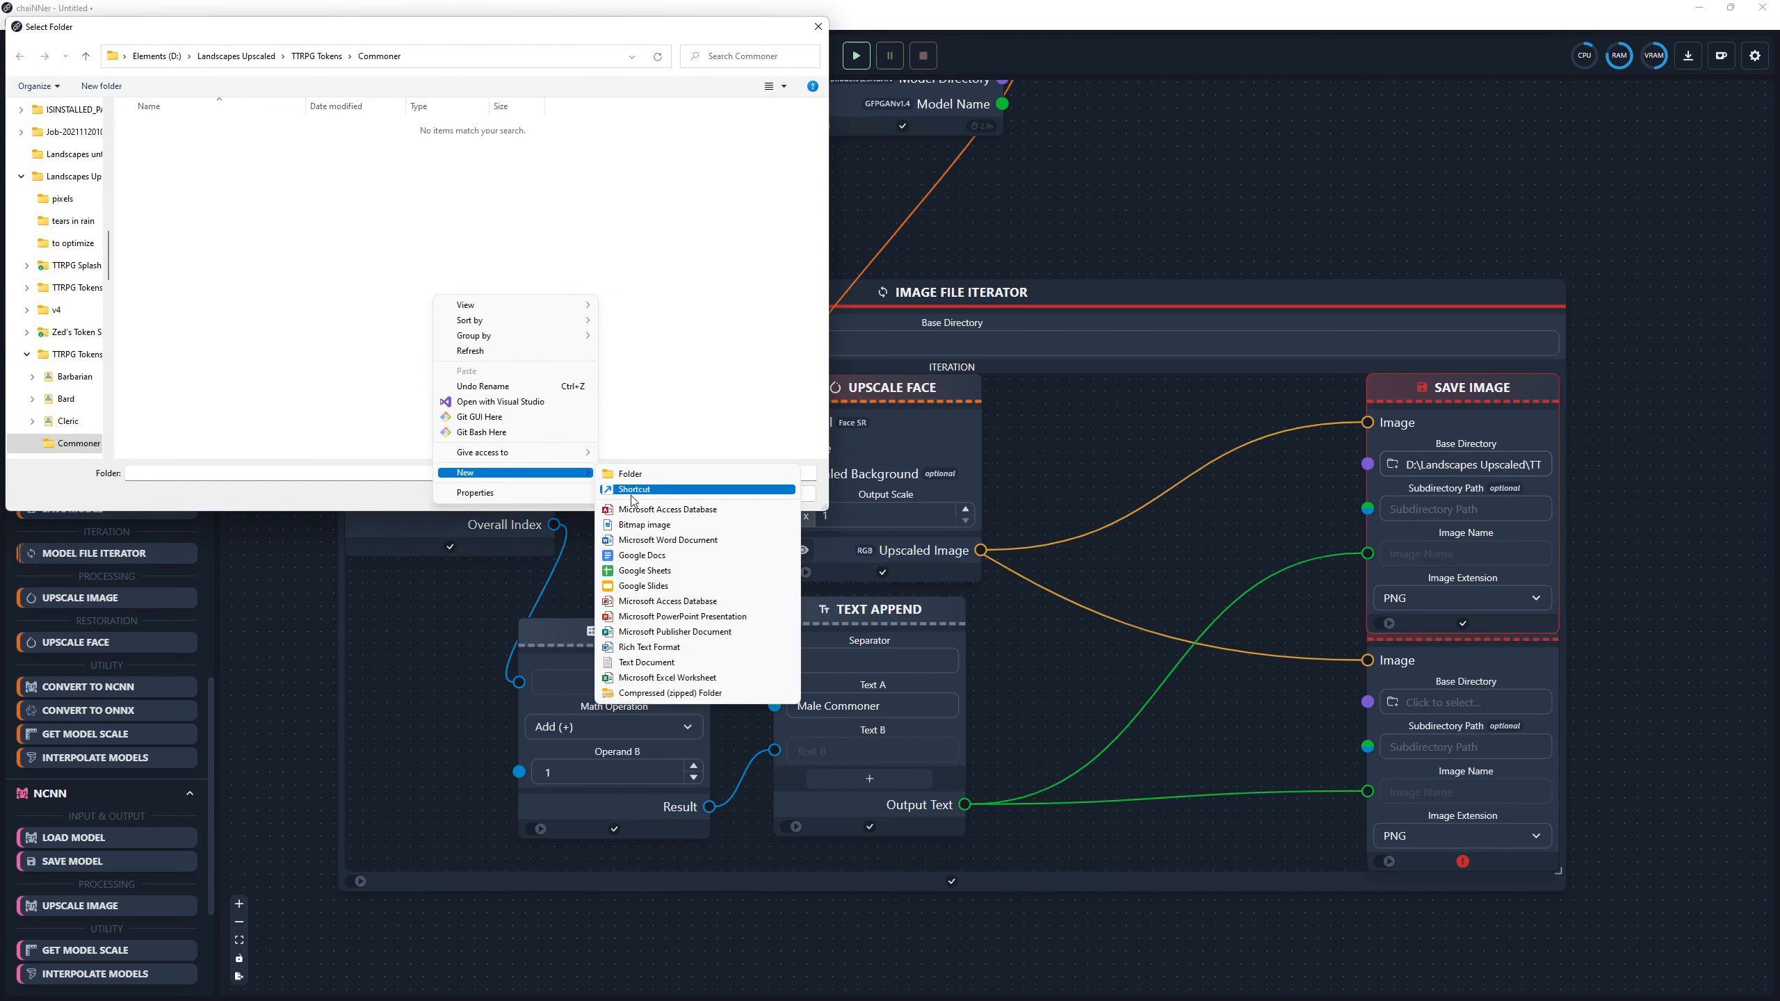
pyautogui.click(648, 475)
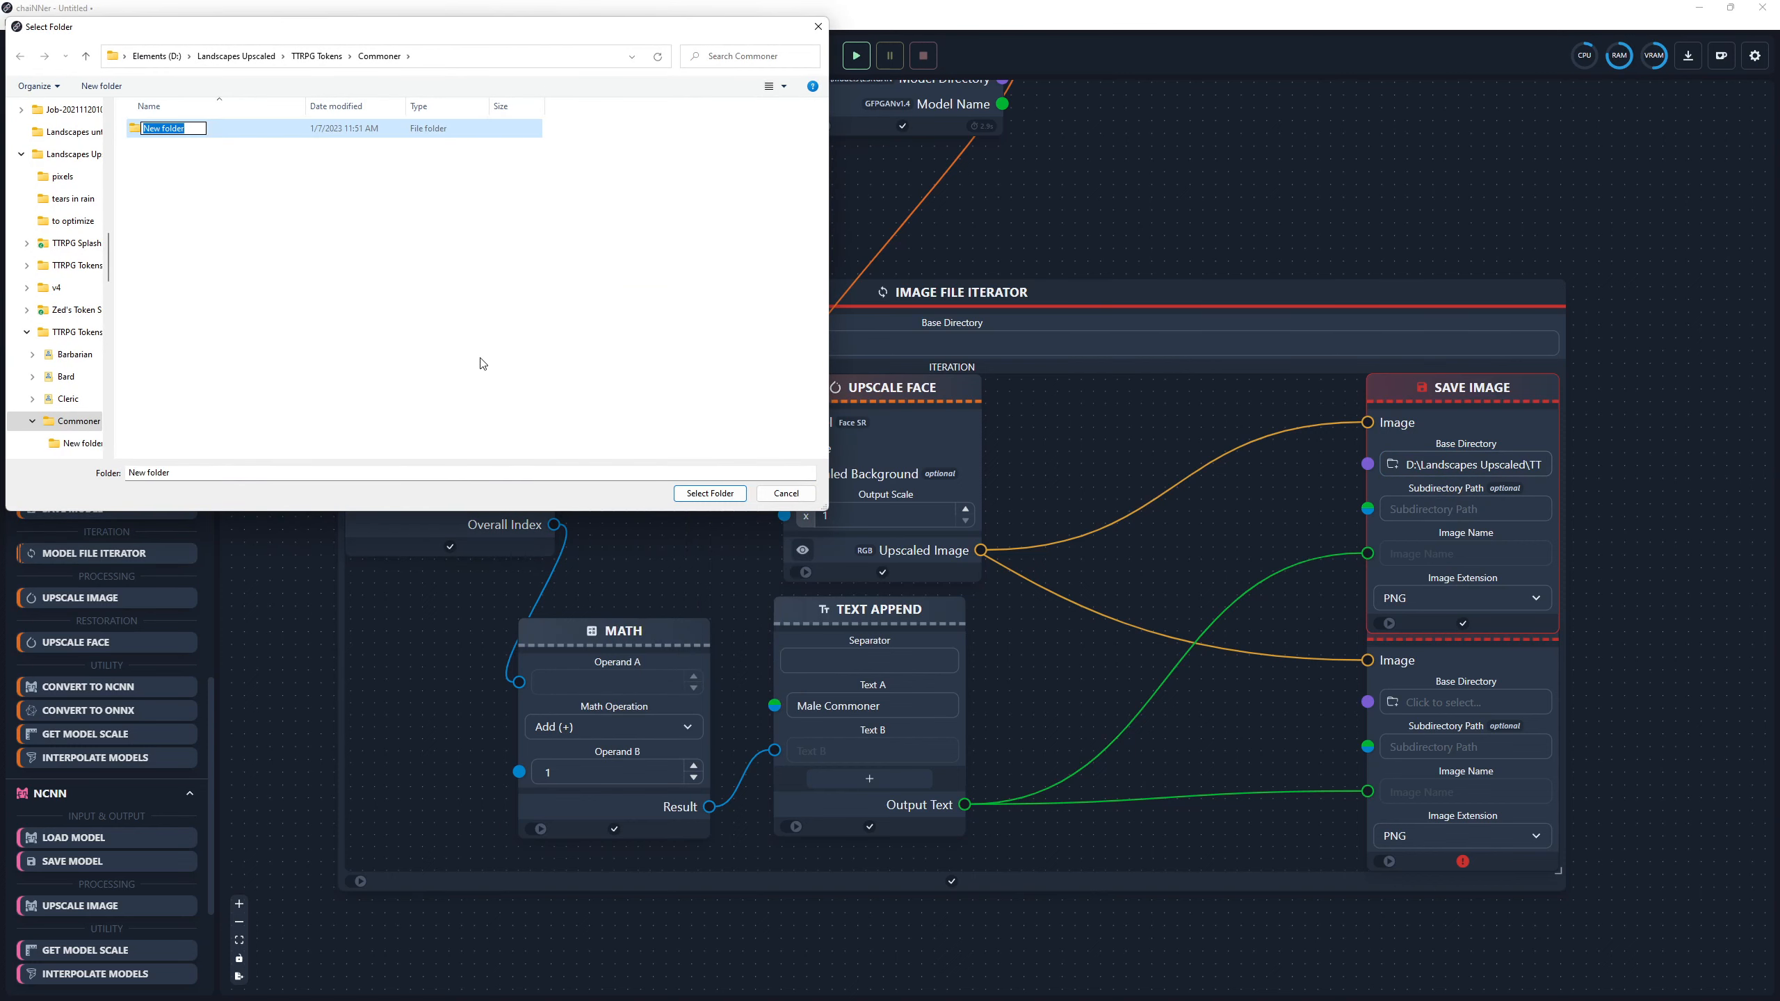
pyautogui.write('Fixed')
pyautogui.press('Return')
pyautogui.click(708, 494)
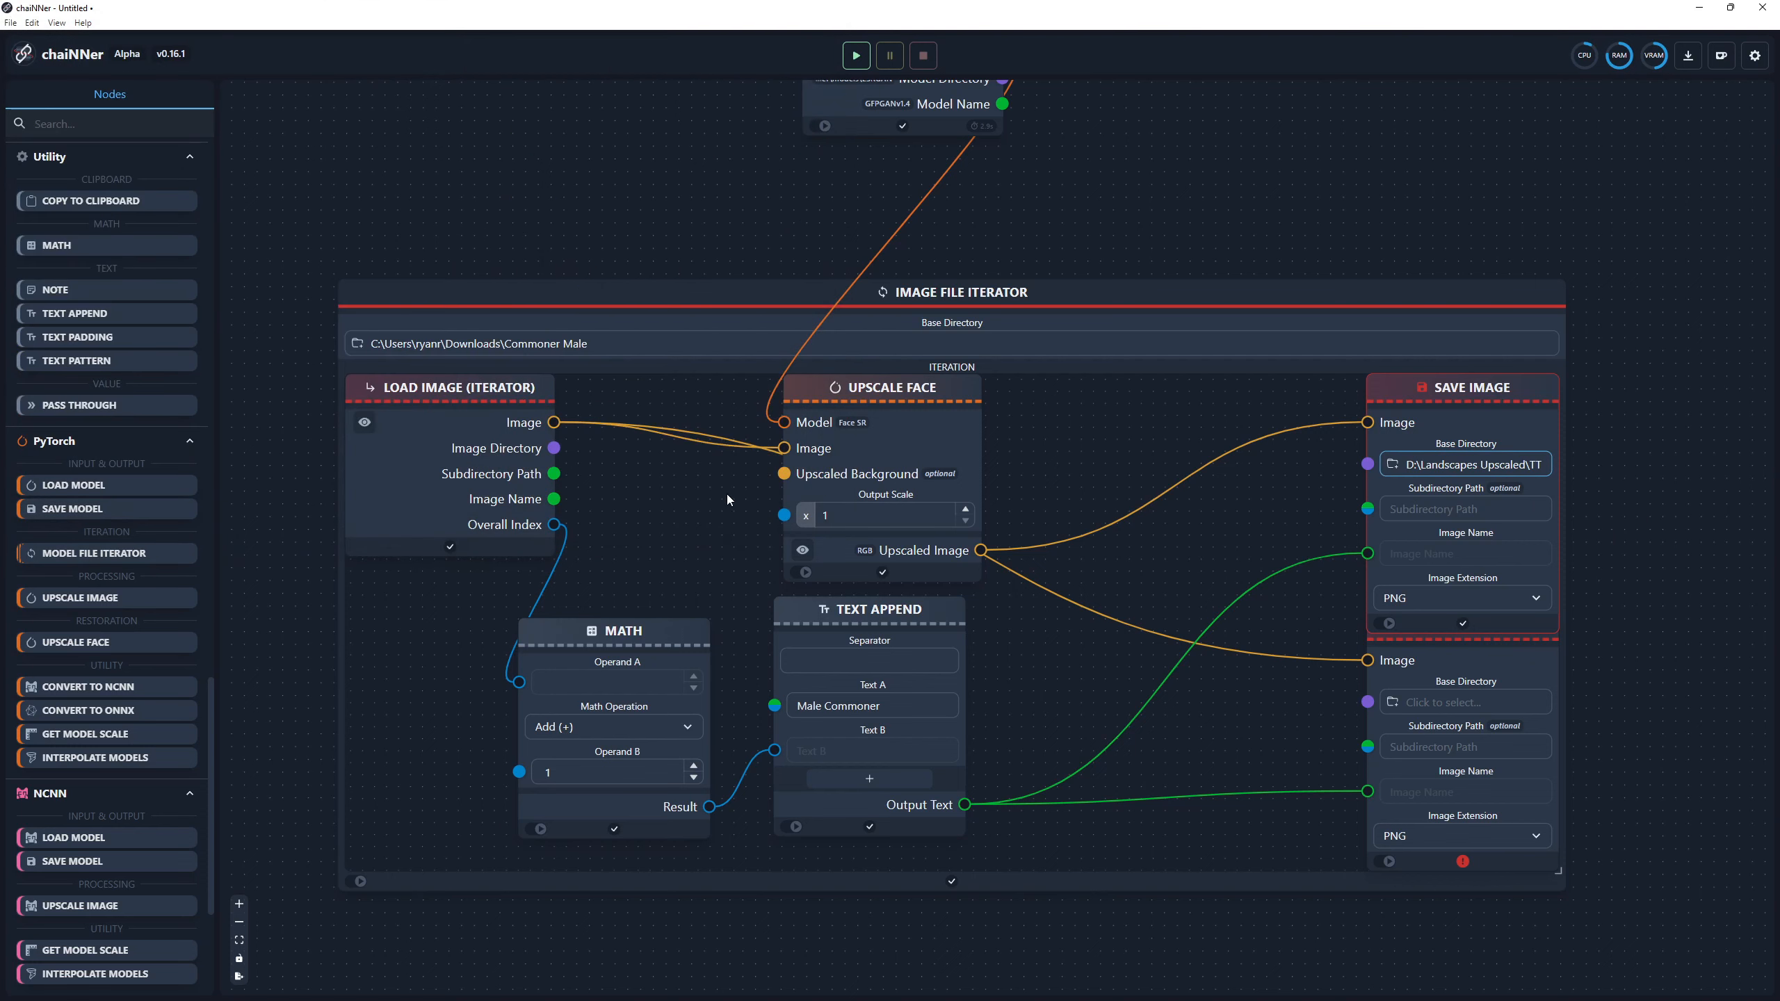
# Create a folder named Unfixed inside Commoner and choose it as the lower Save Image node's base directory.
pyautogui.click(1466, 702)
pyautogui.click(379, 56)
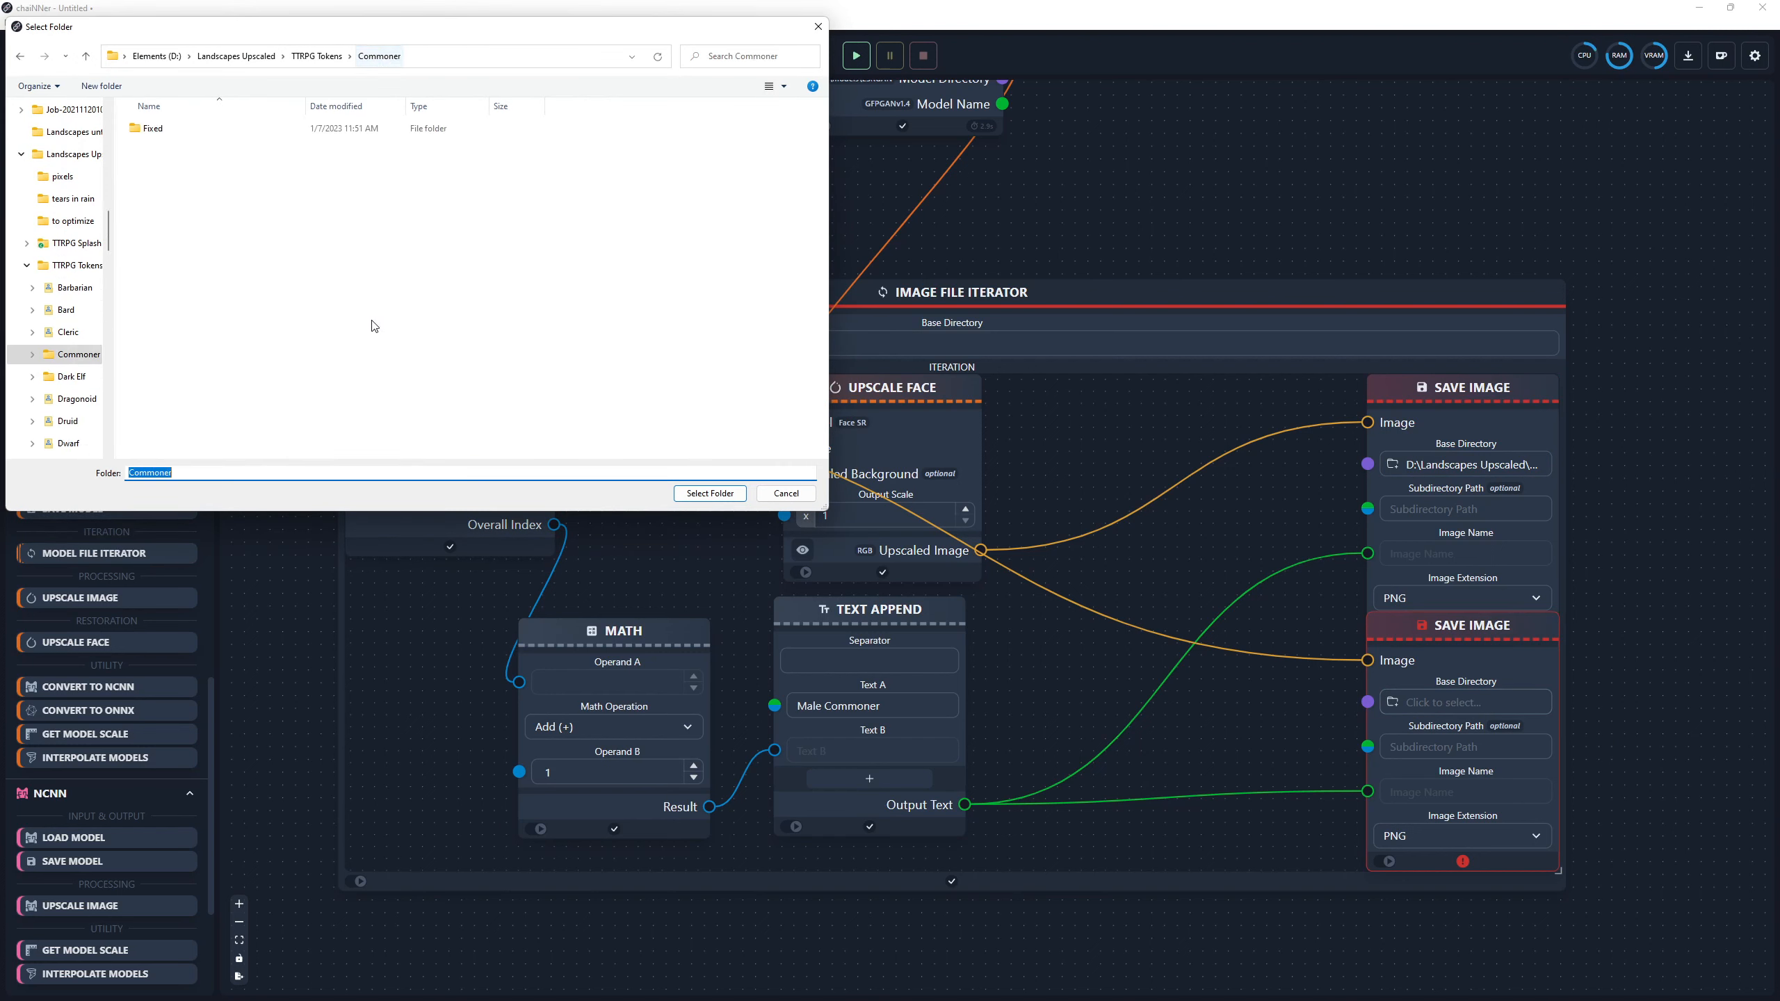
pyautogui.rightClick(376, 324)
pyautogui.moveTo(525, 502)
pyautogui.click(614, 504)
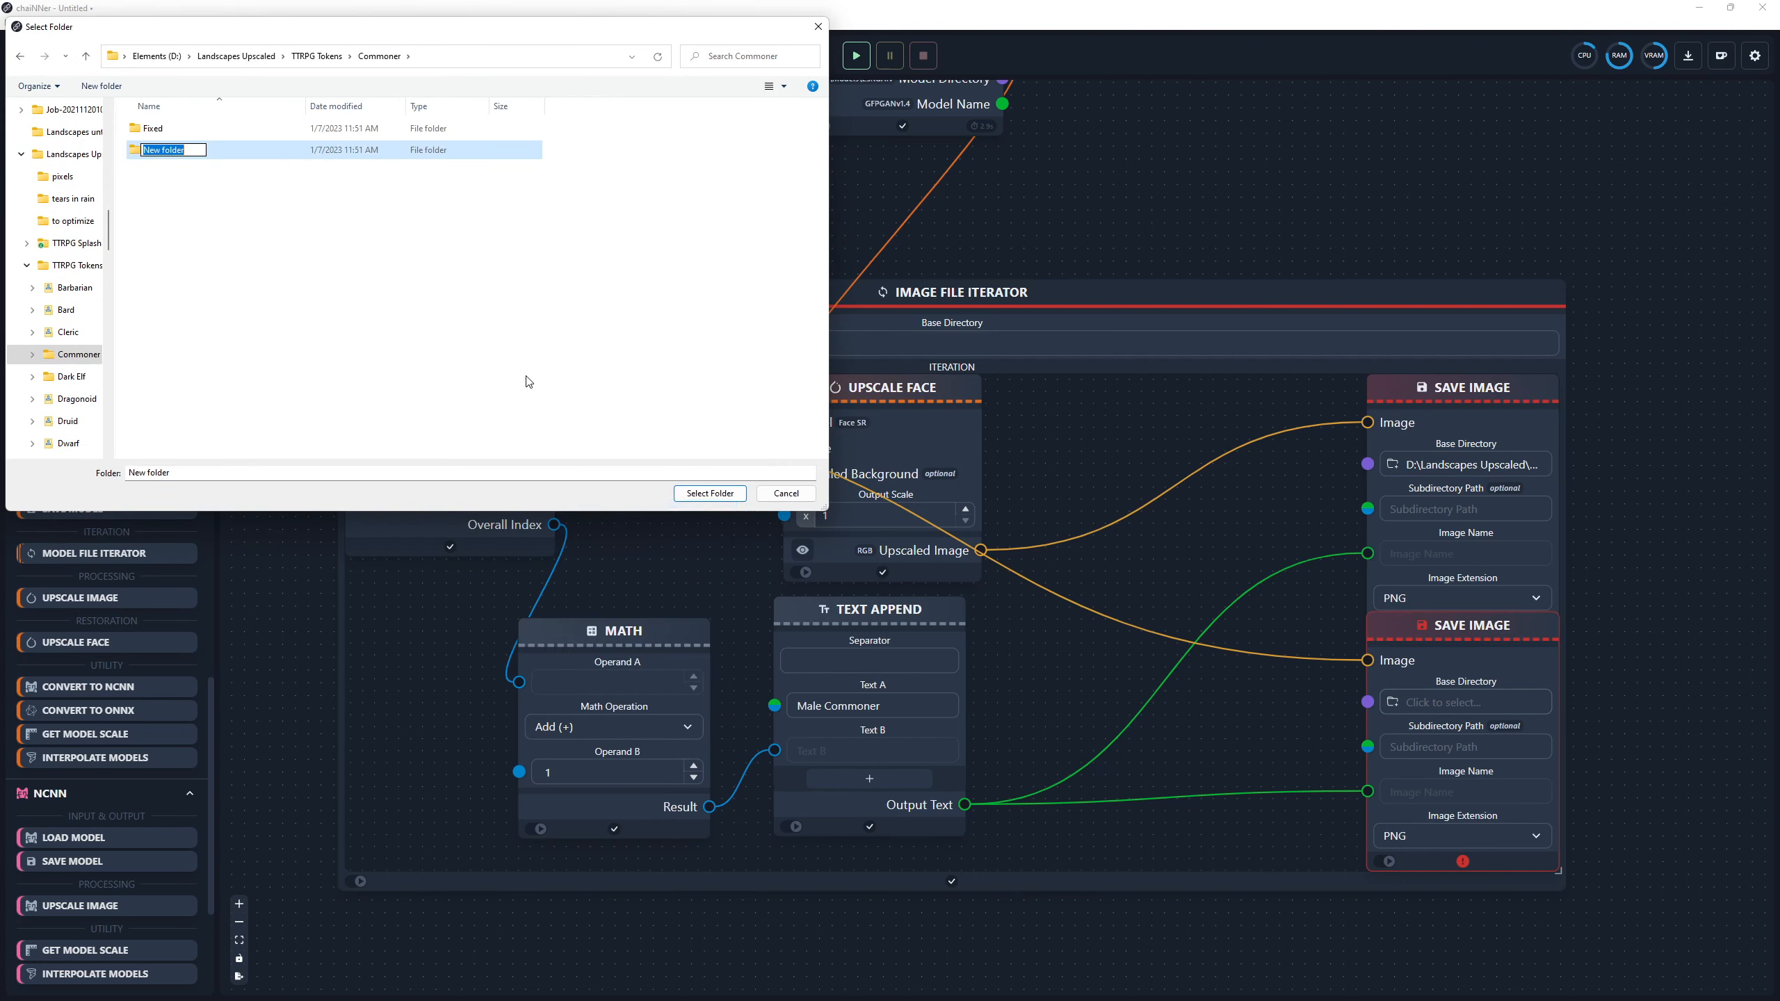
pyautogui.write('Unfixed')
pyautogui.press('Return')
pyautogui.rightClick(329, 147)
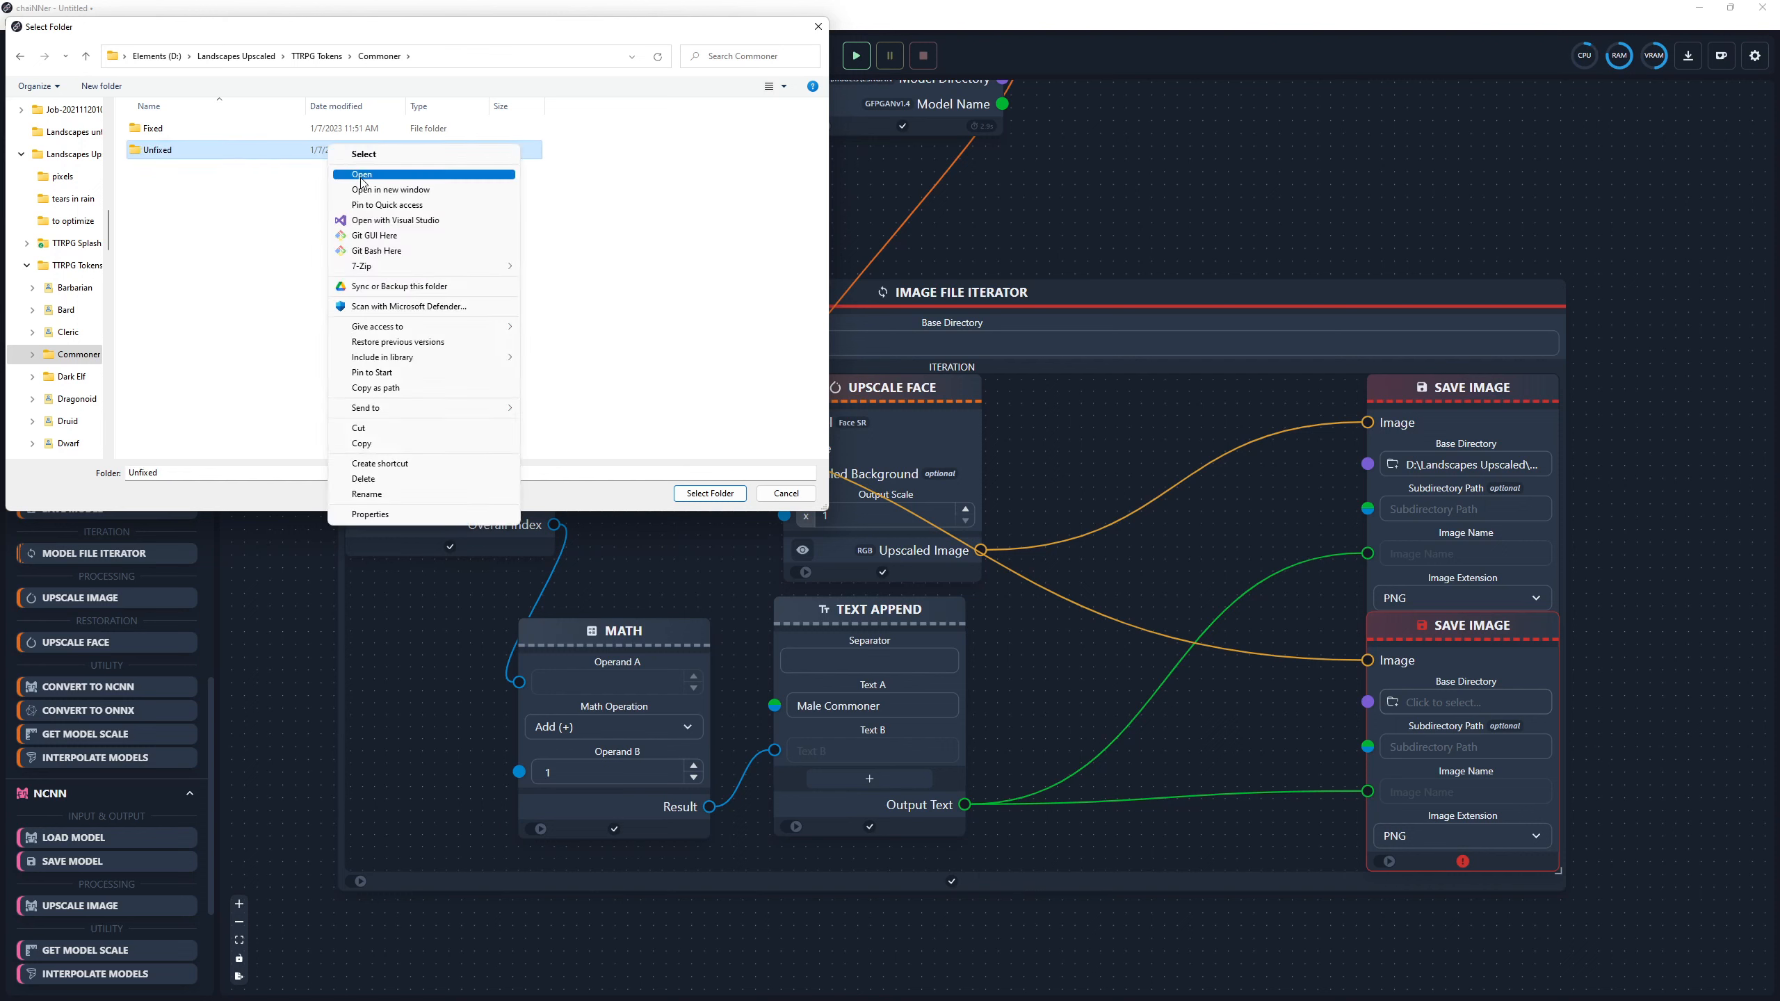
pyautogui.click(362, 181)
pyautogui.click(239, 342)
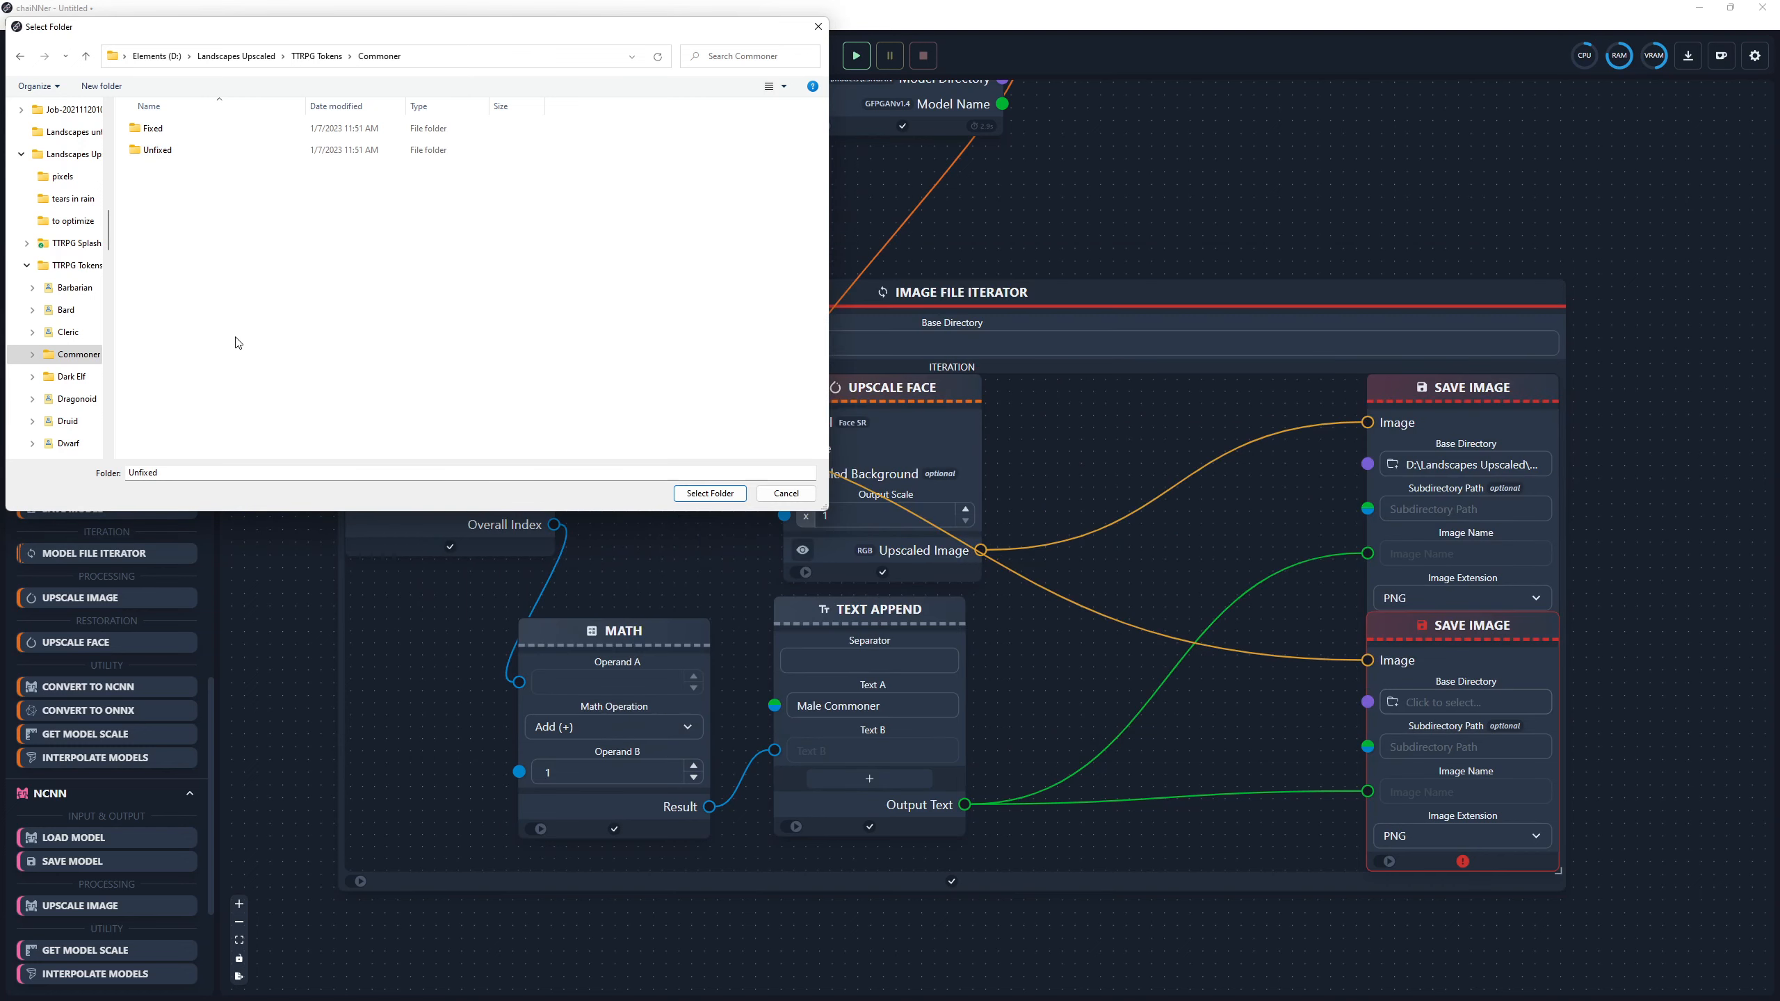
pyautogui.click(708, 493)
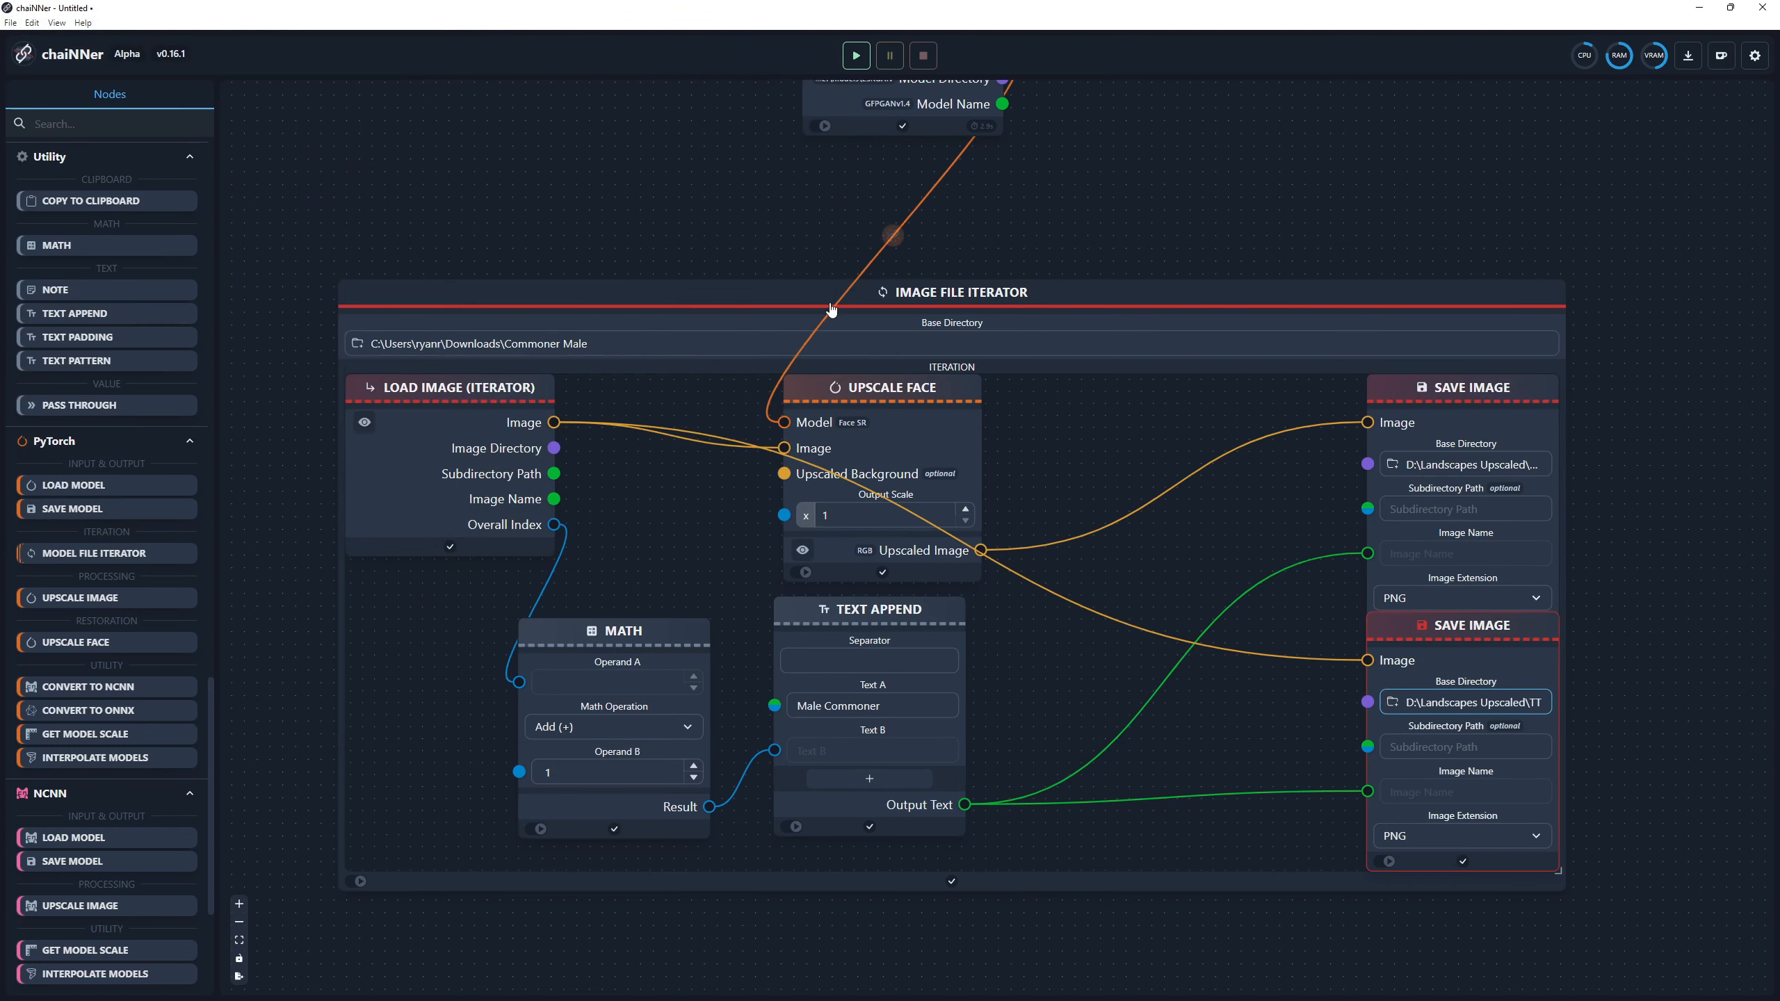
# Run the chain on the image folder and switch to the File Explorer window showing the Unfixed output folder.
pyautogui.click(855, 60)
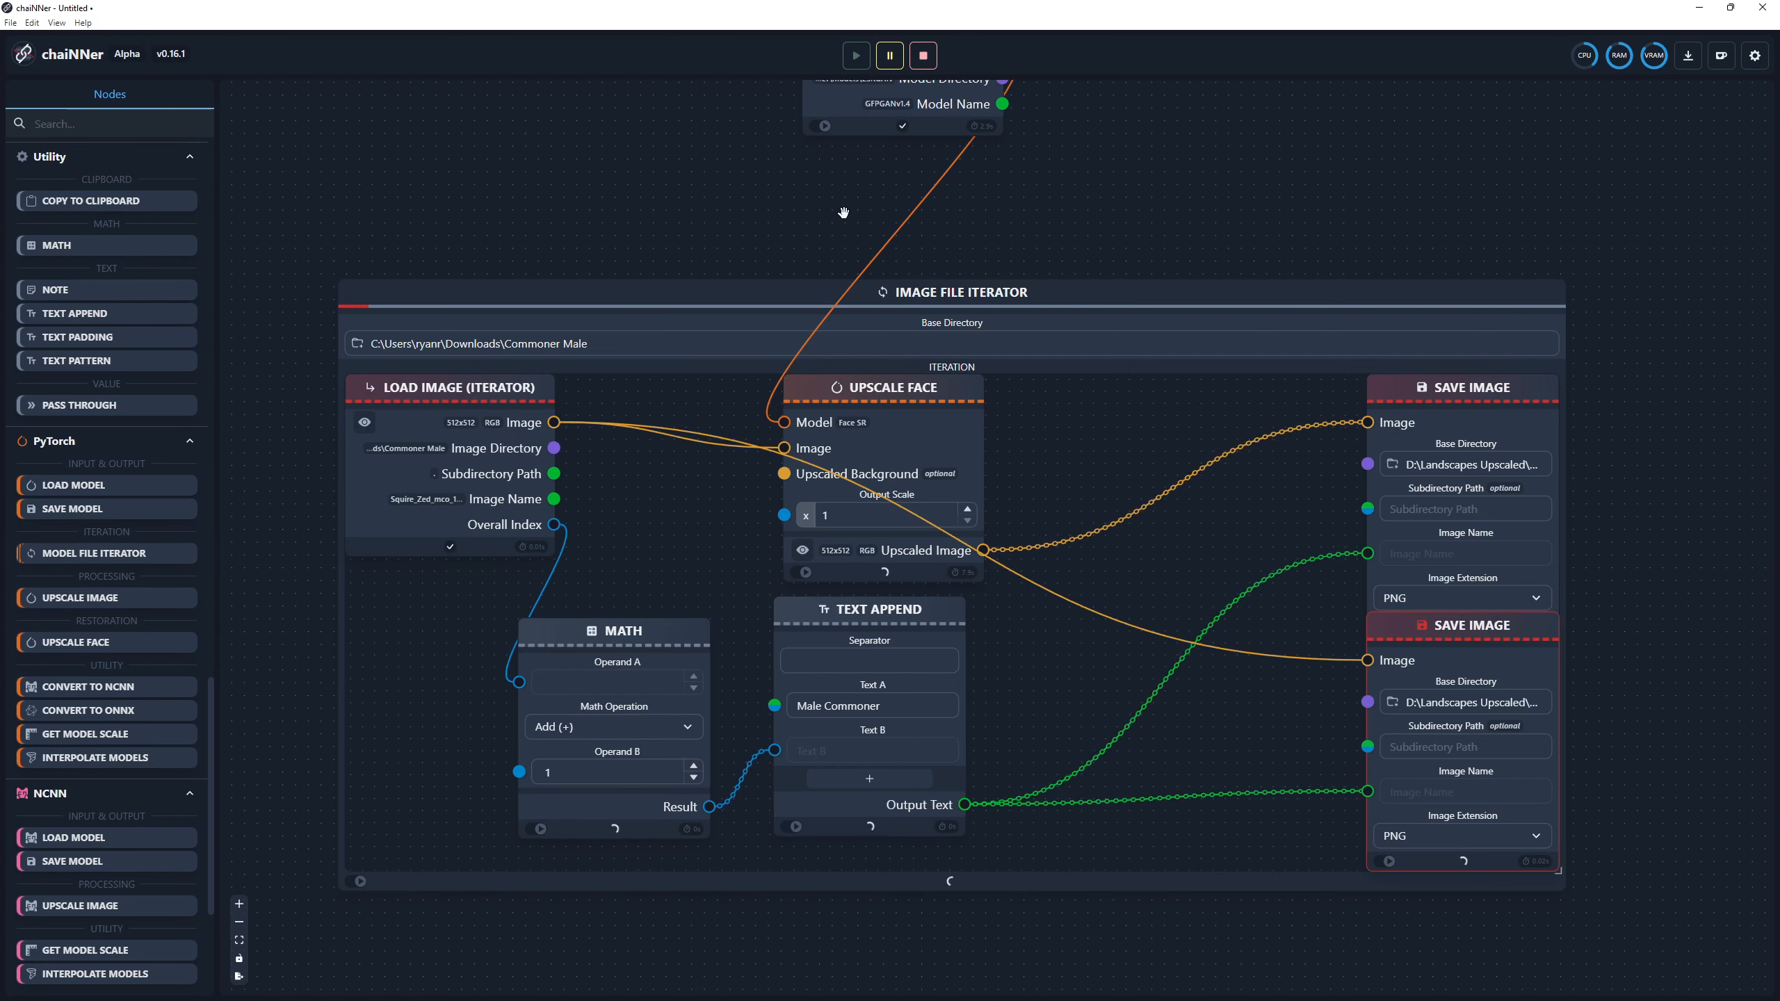
pyautogui.moveTo(792, 308)
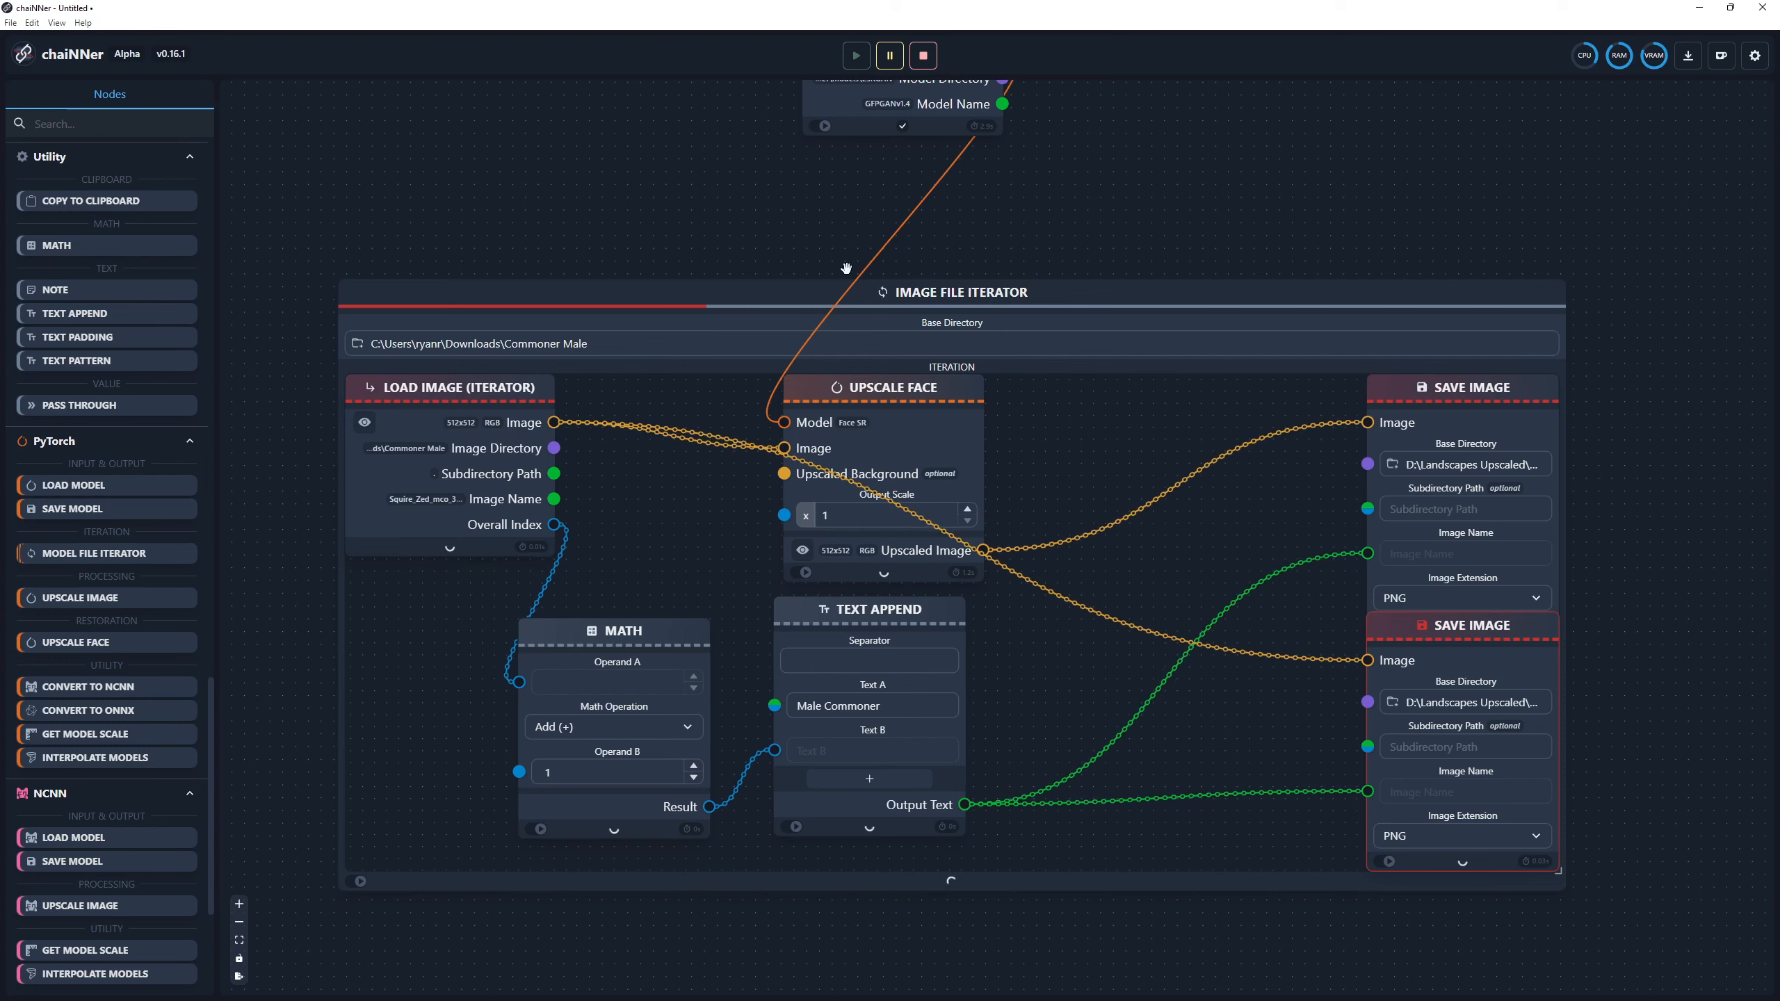
pyautogui.click(1699, 6)
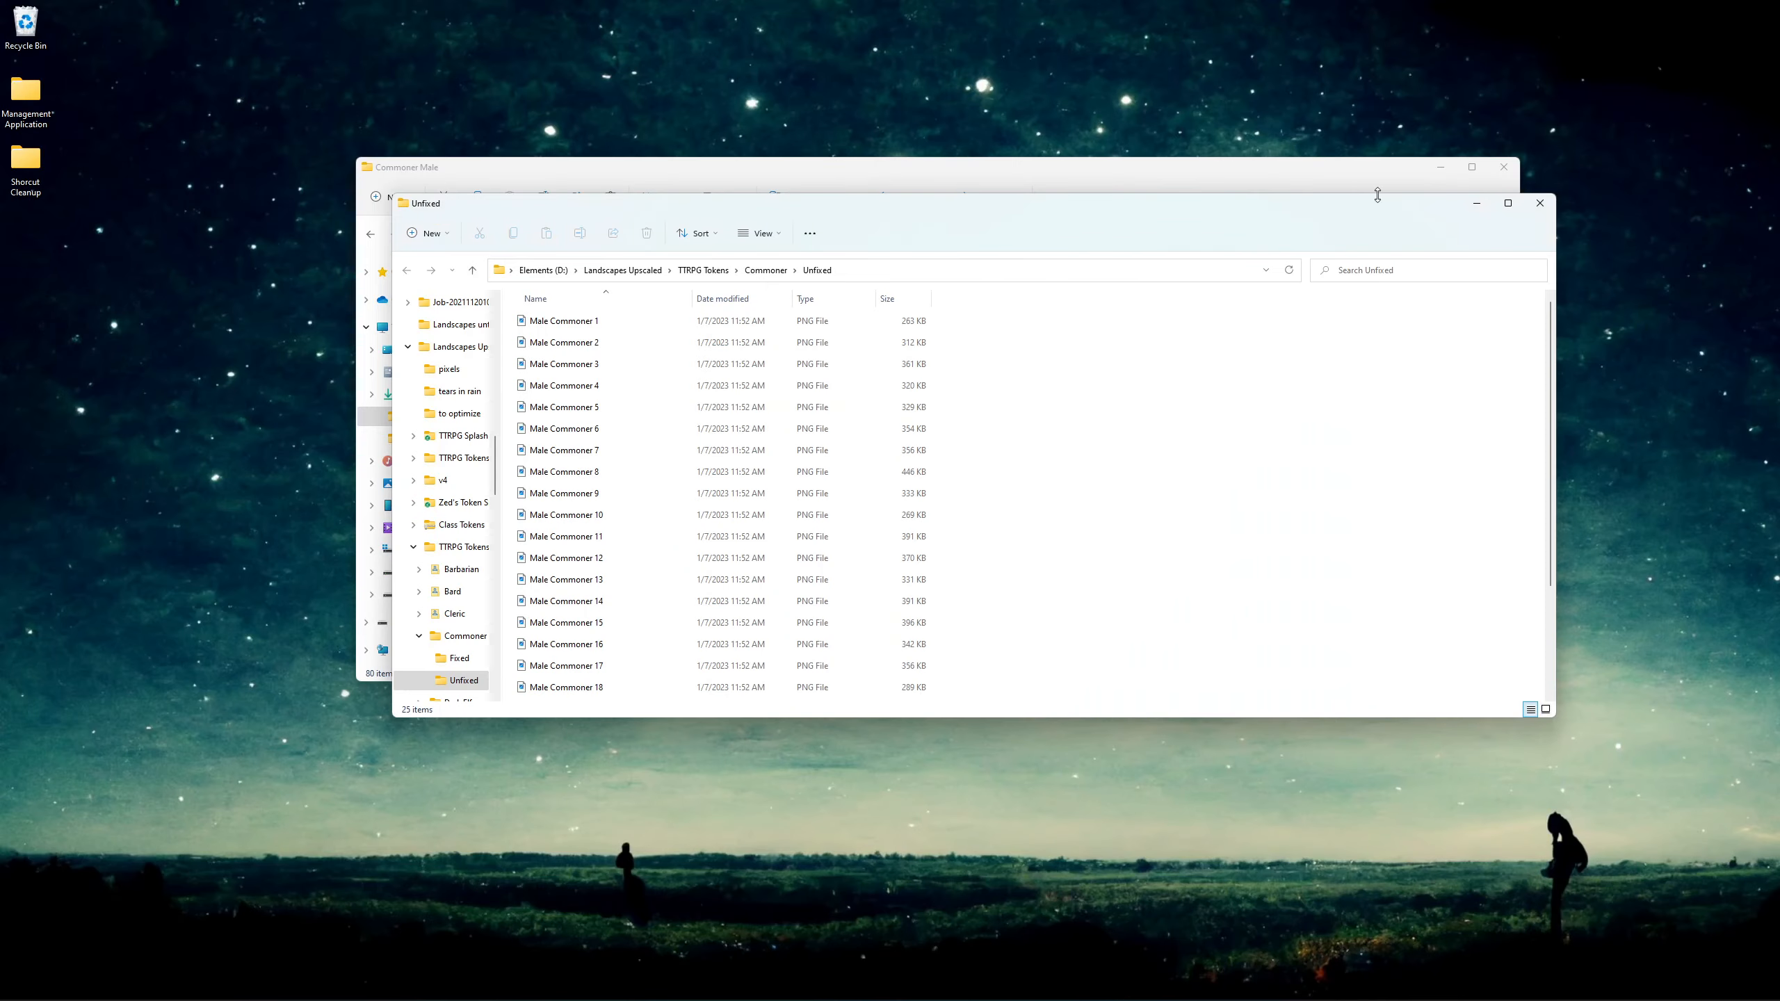
# Open Male Commoner 1 from the Unfixed folder and browse forward to Male Commoner 3.
pyautogui.click(811, 327)
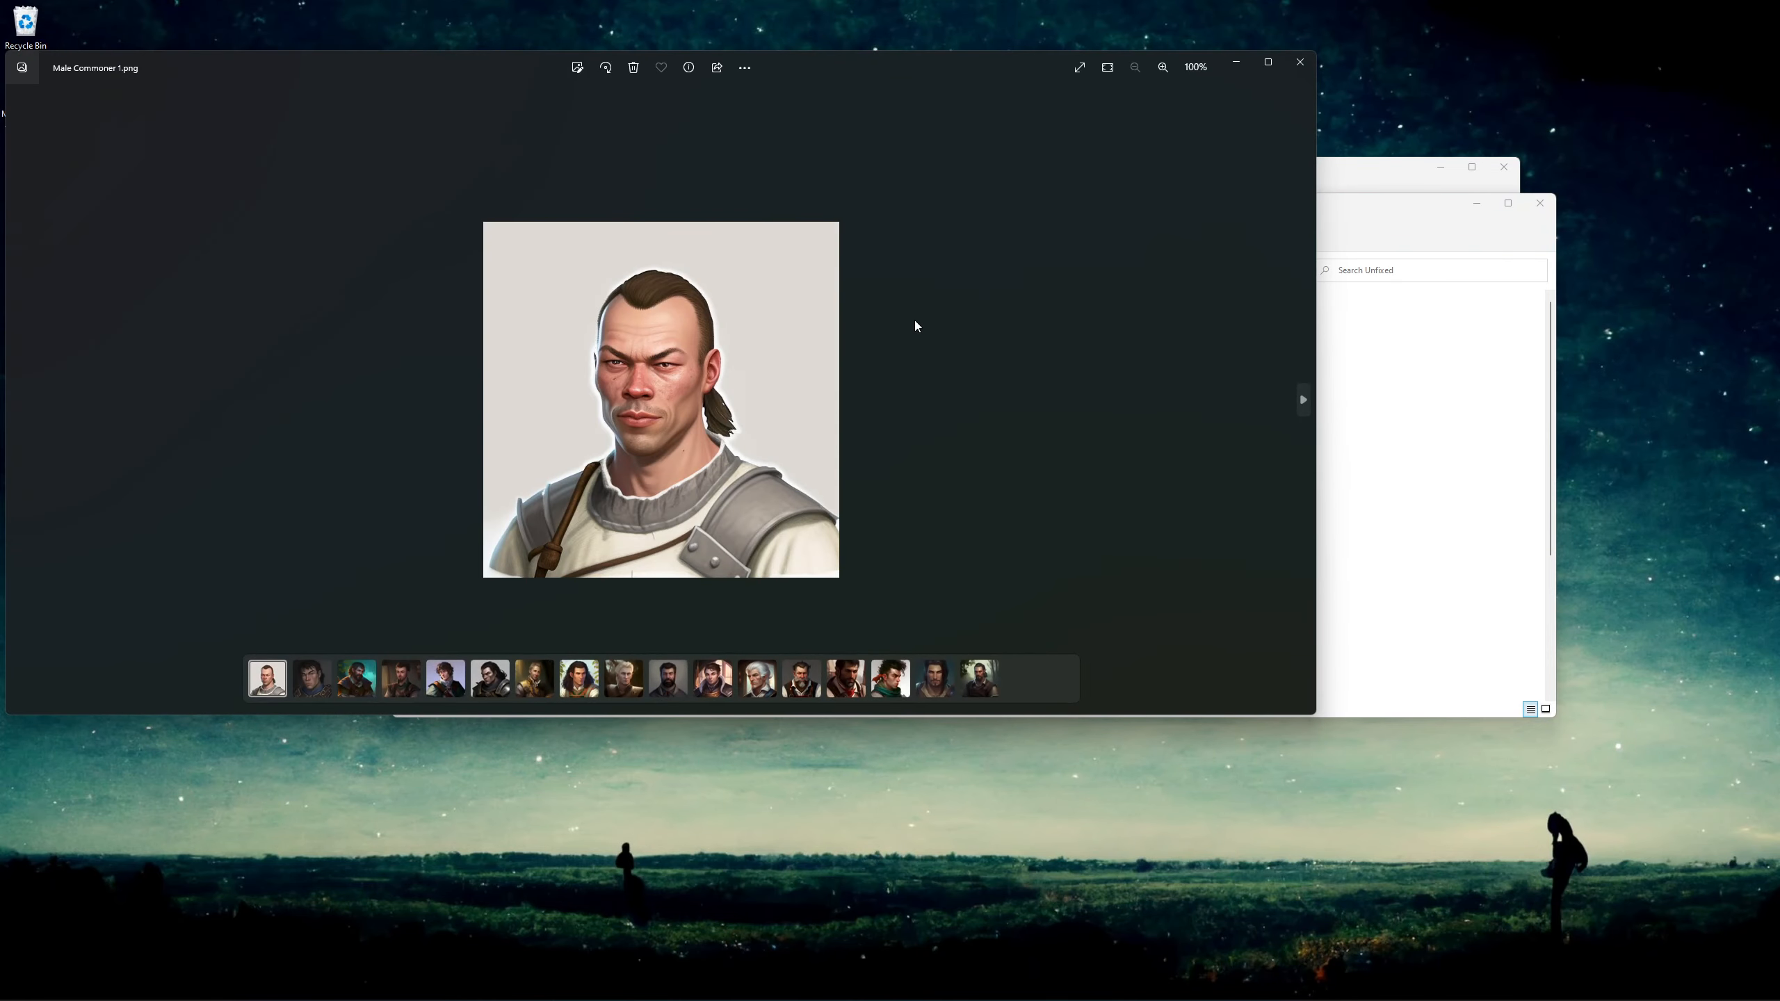
pyautogui.press('Right')
pyautogui.press('Right')
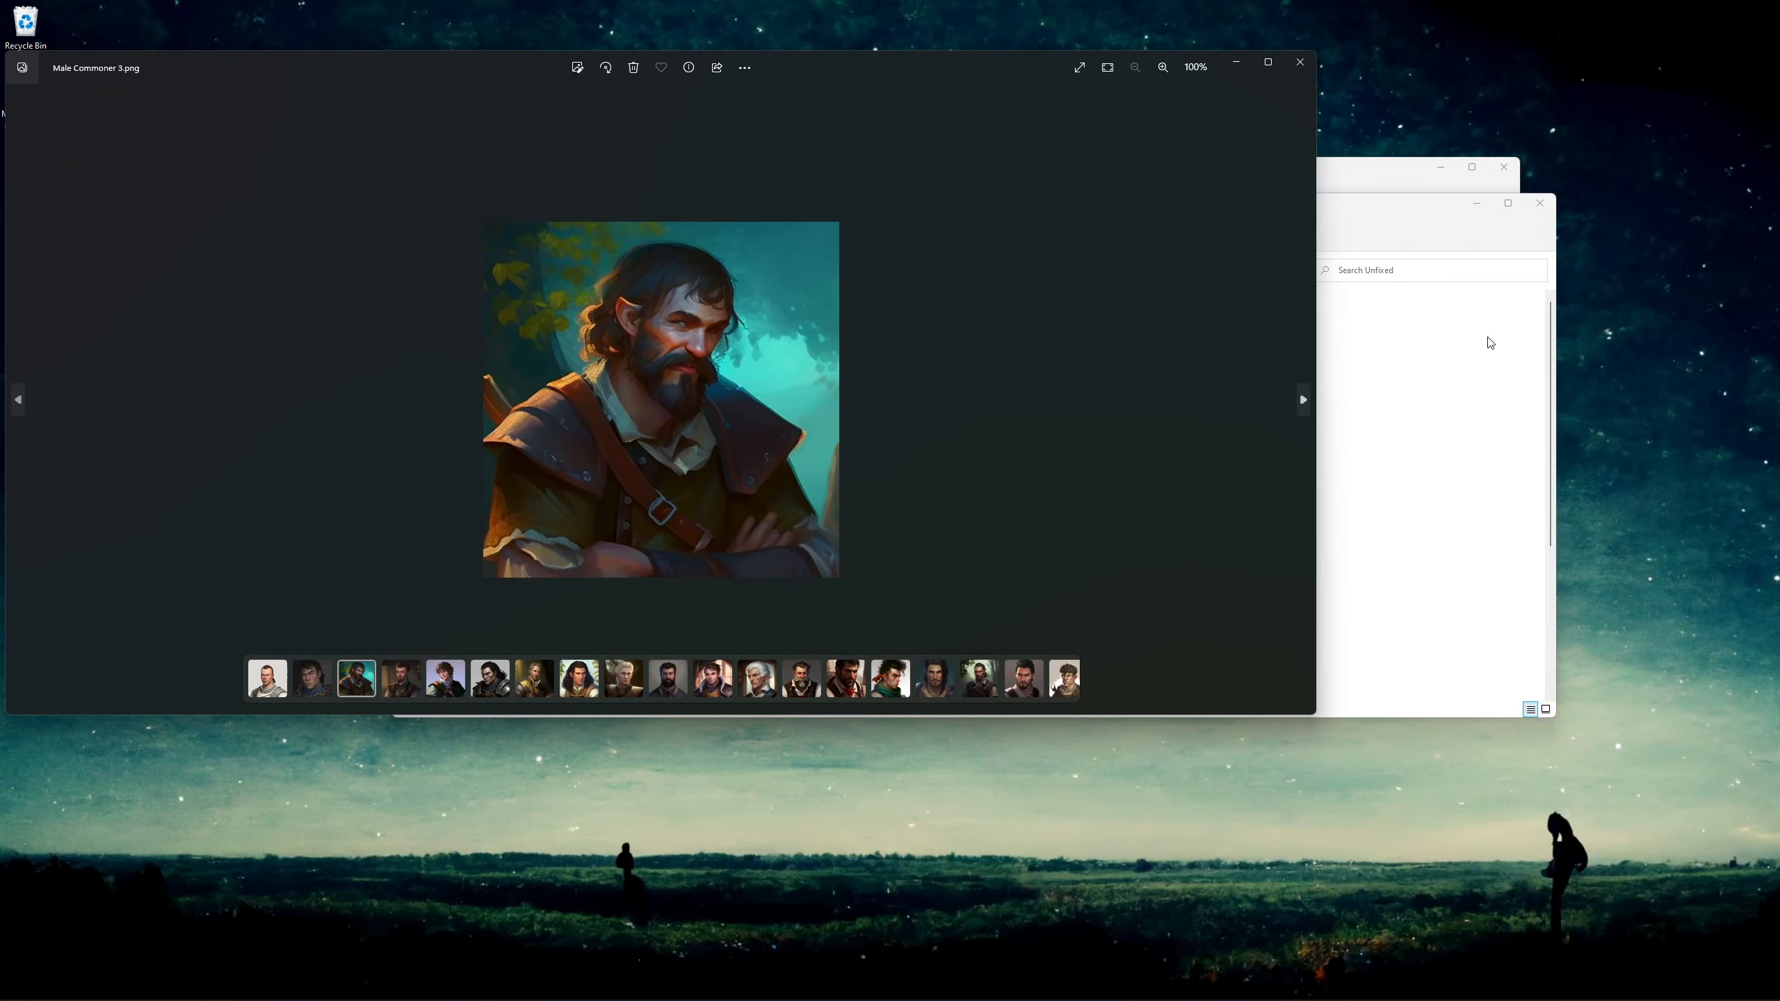
# Return to File Explorer, go up to the Commoner folder, and open the first image in its Fixed subfolder.
pyautogui.click(1548, 395)
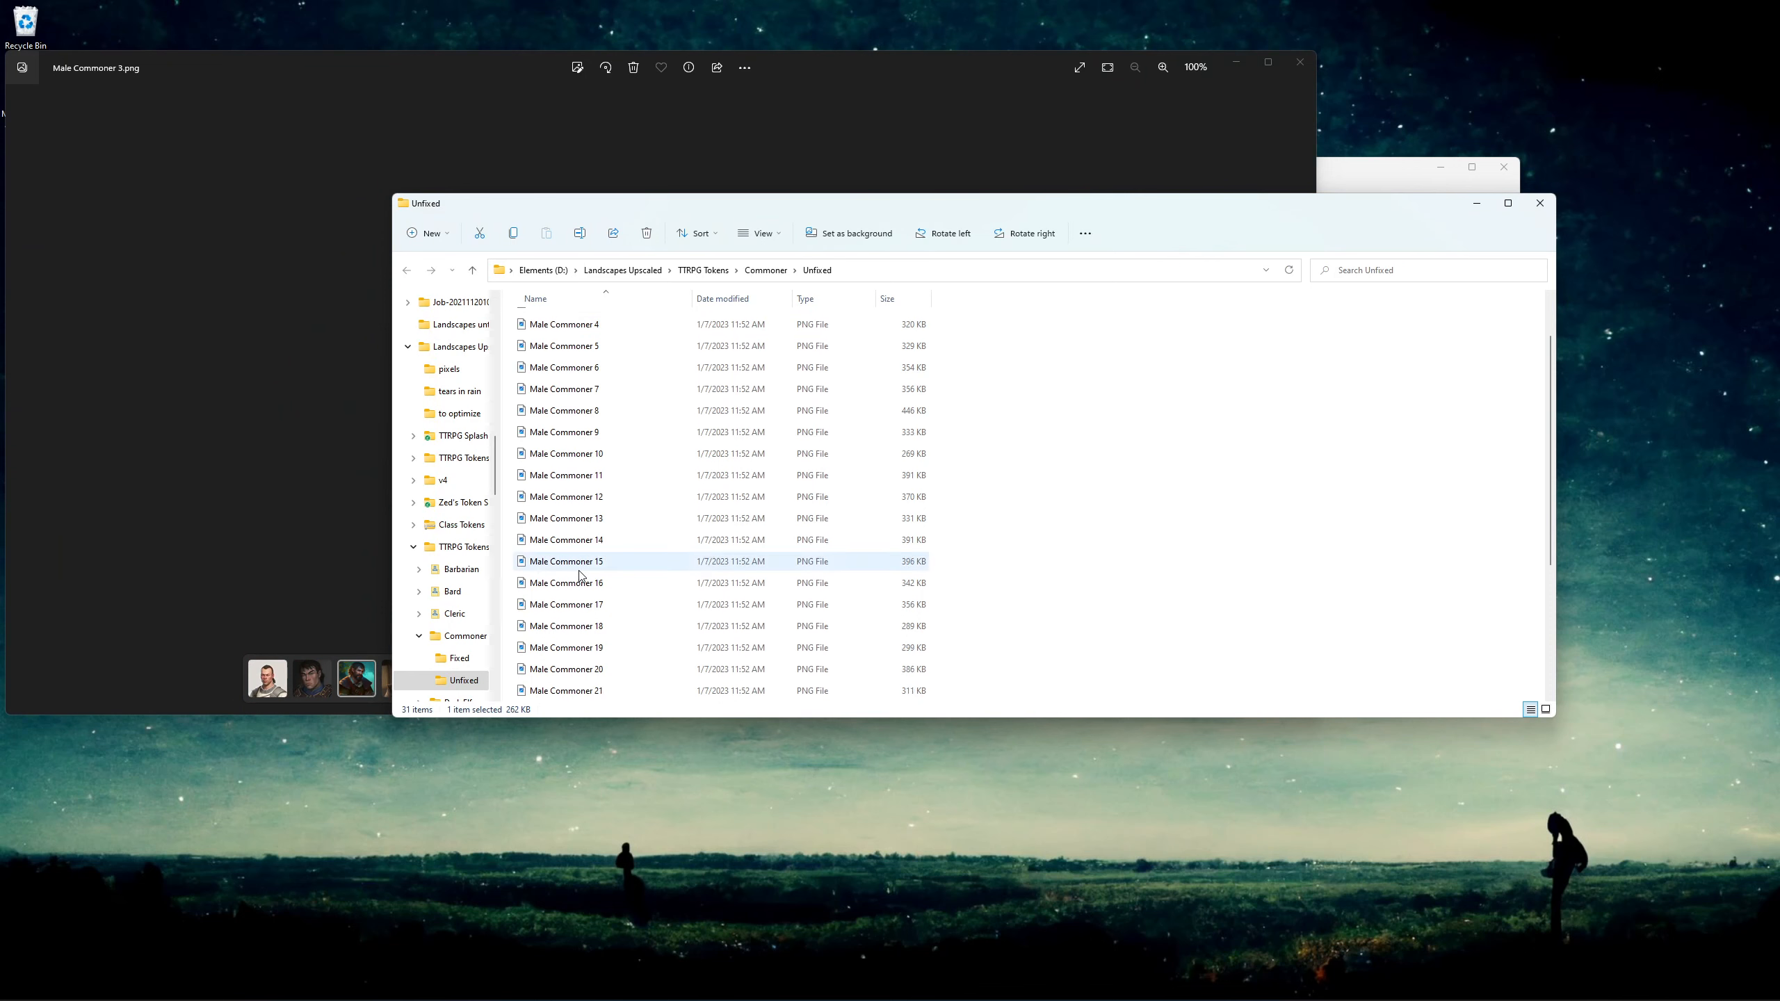
pyautogui.scroll(-2, 727, 381)
pyautogui.click(766, 269)
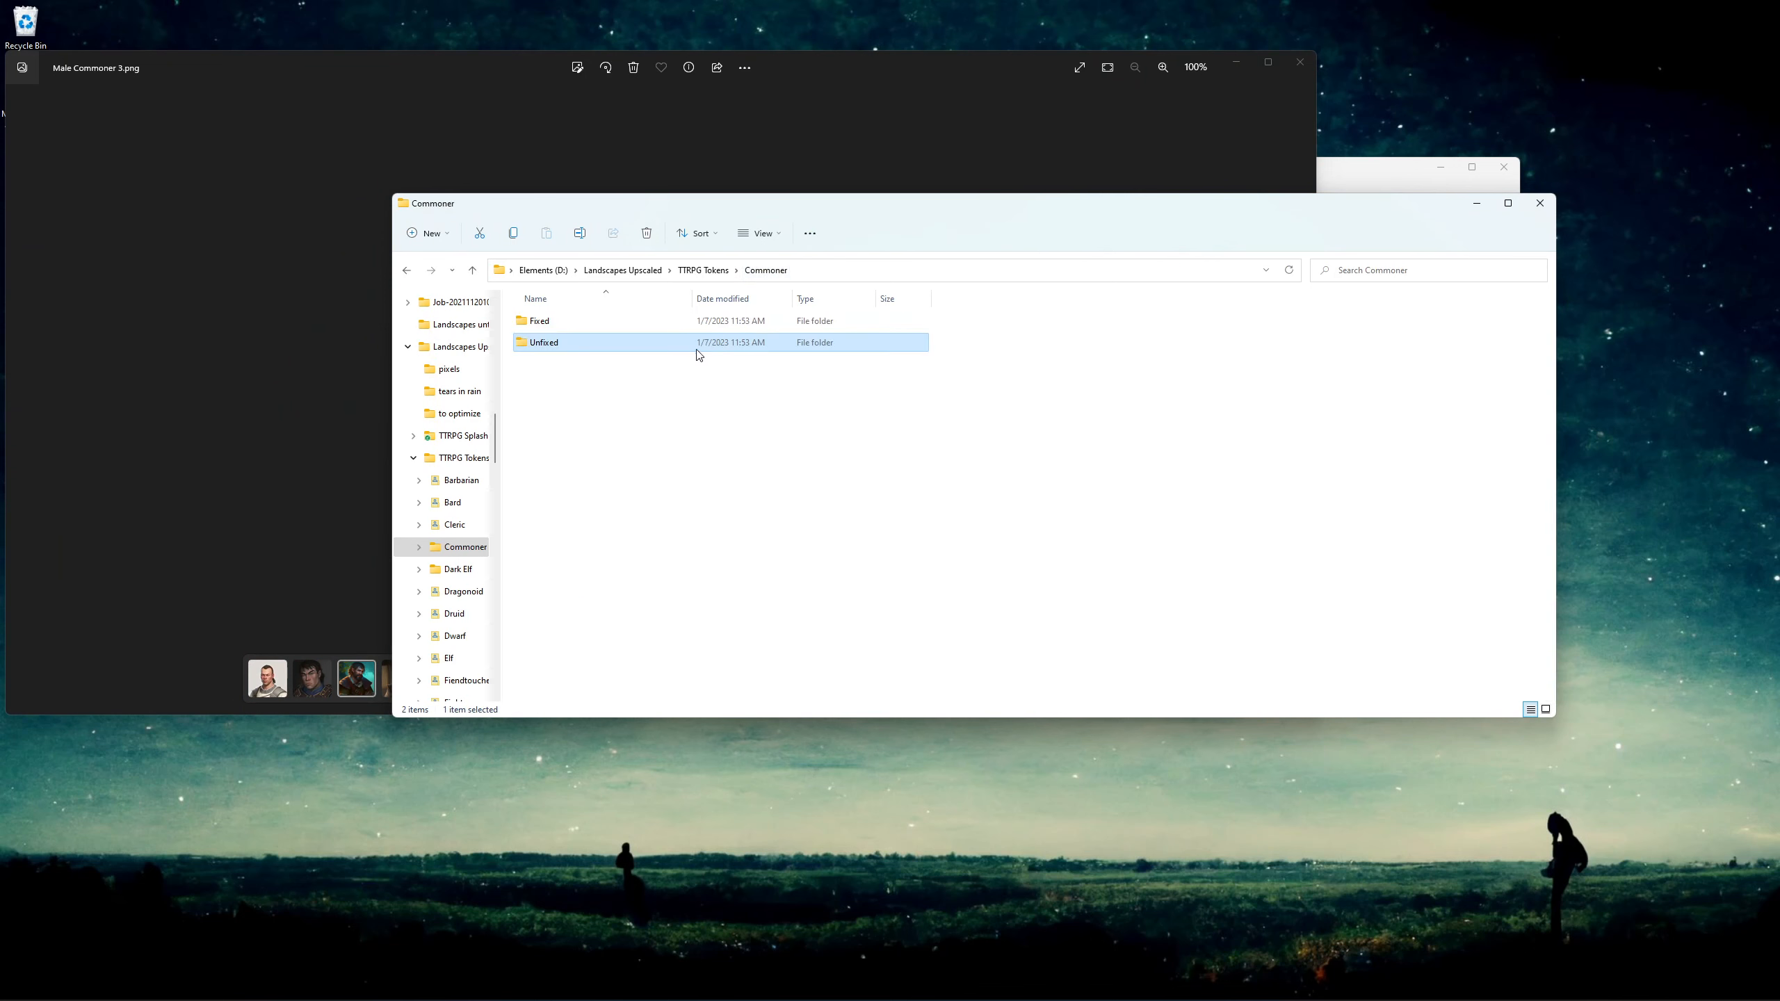
pyautogui.click(662, 326)
pyautogui.doubleClick(662, 331)
pyautogui.doubleClick(576, 348)
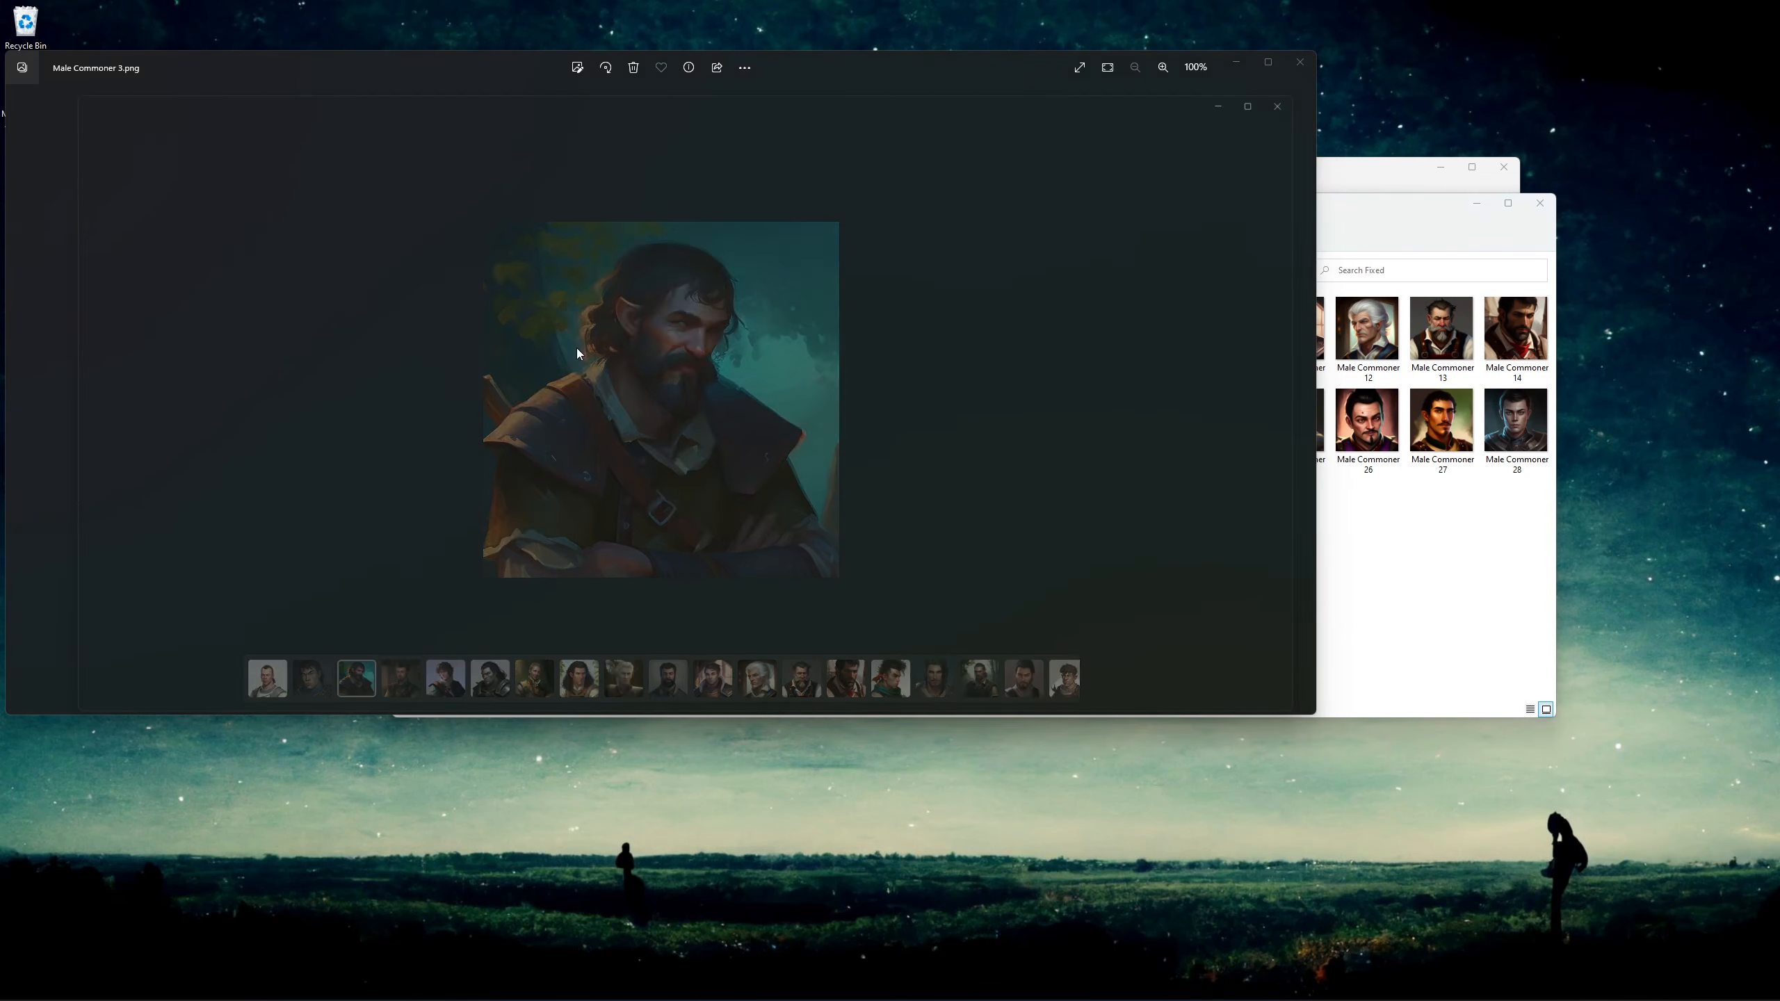
# Place the Unfixed and Fixed image windows side by side and browse the Fixed one forward to Male Commoner 3.
pyautogui.moveTo(865, 103); pyautogui.dragTo(1324, 189)
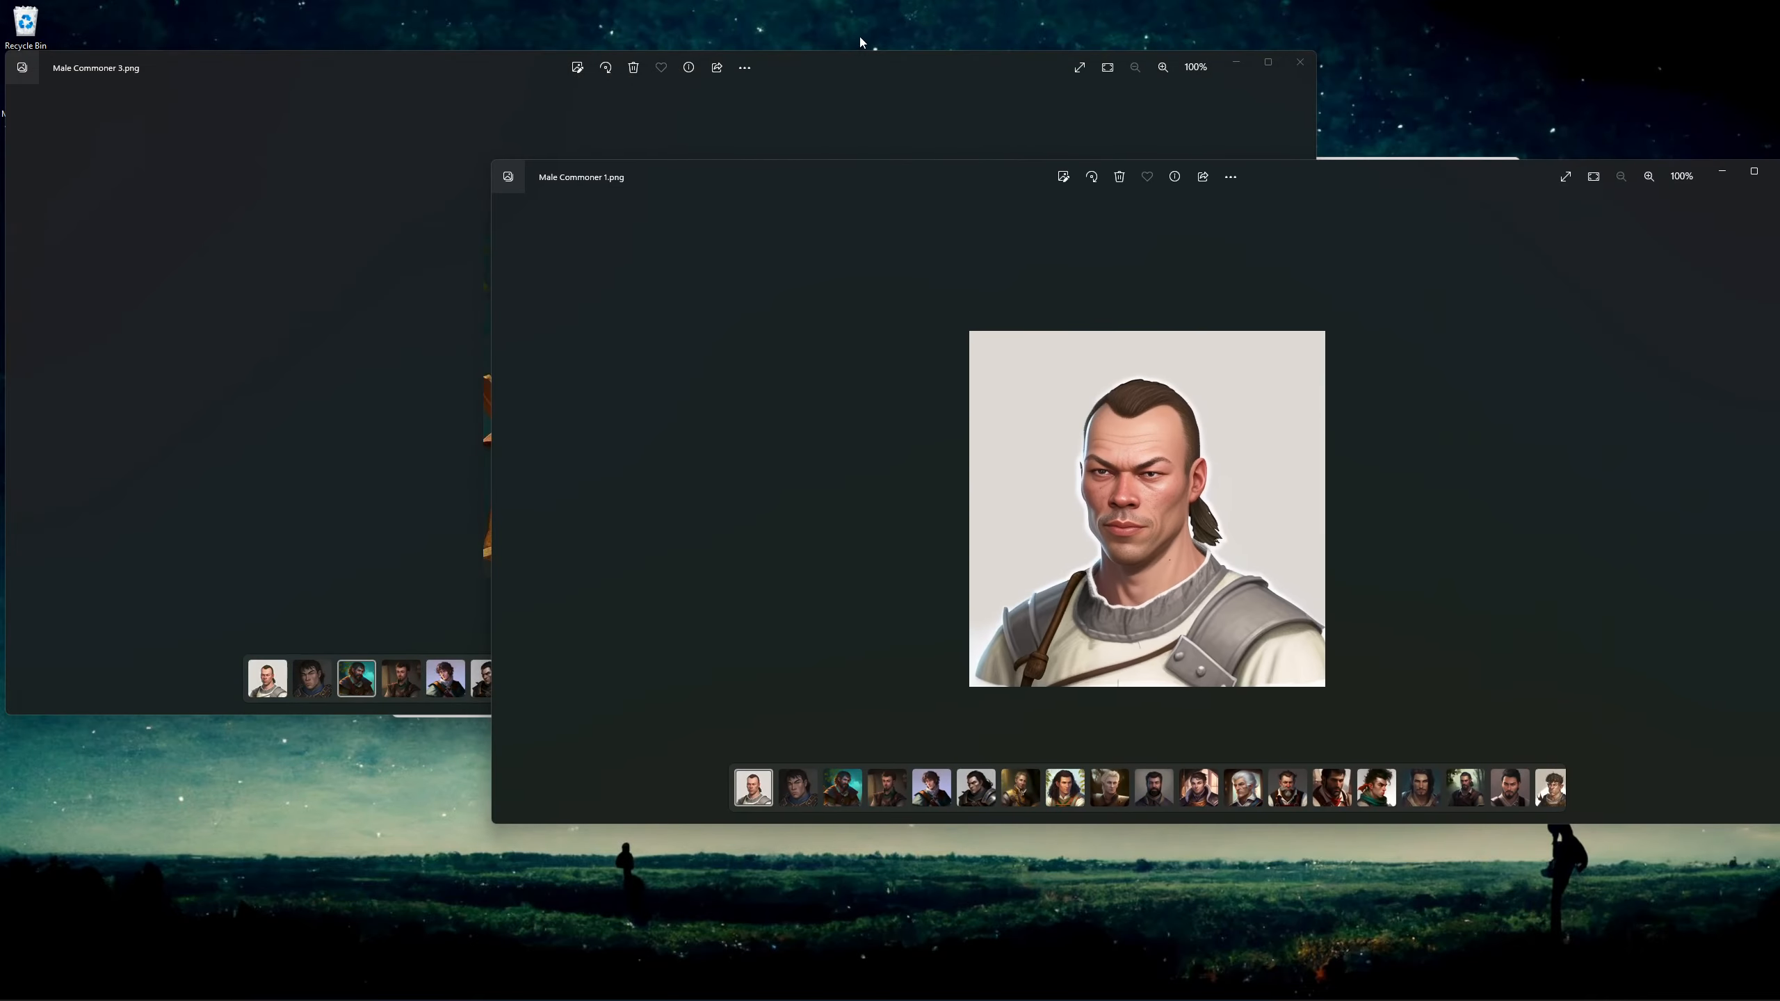
pyautogui.moveTo(862, 67); pyautogui.dragTo(2, 263)
pyautogui.click(1131, 267)
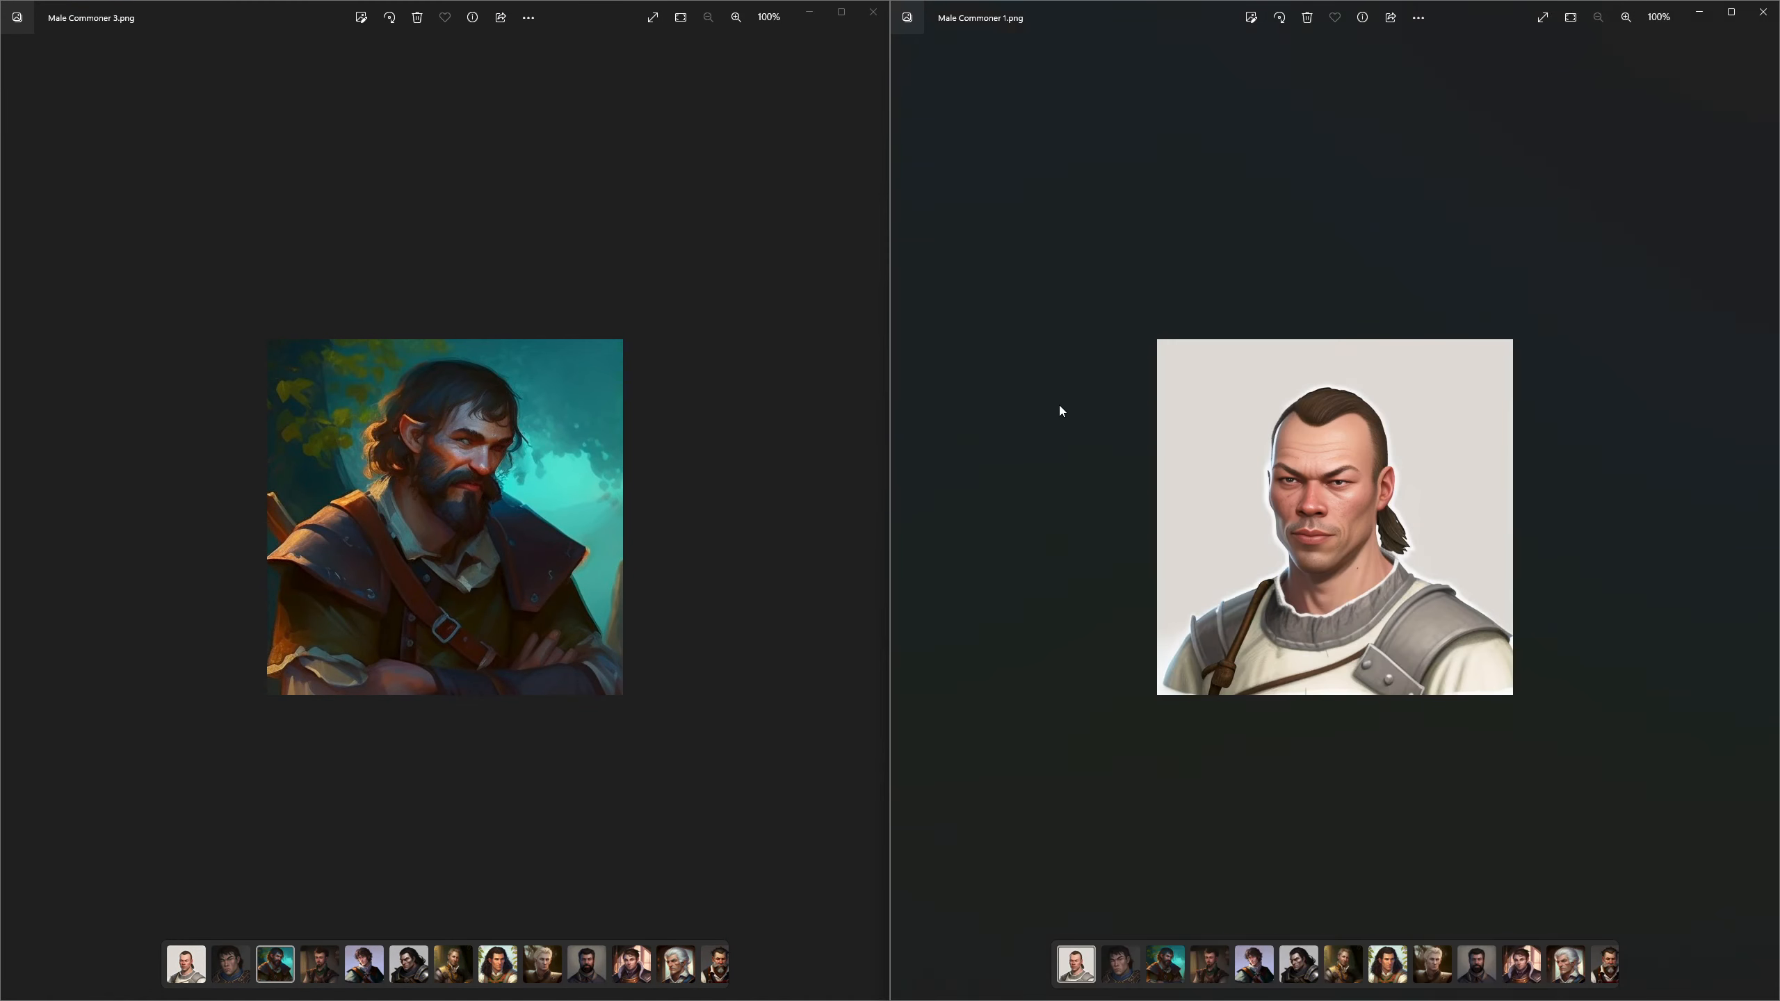
pyautogui.press('Right')
pyautogui.press('Right')
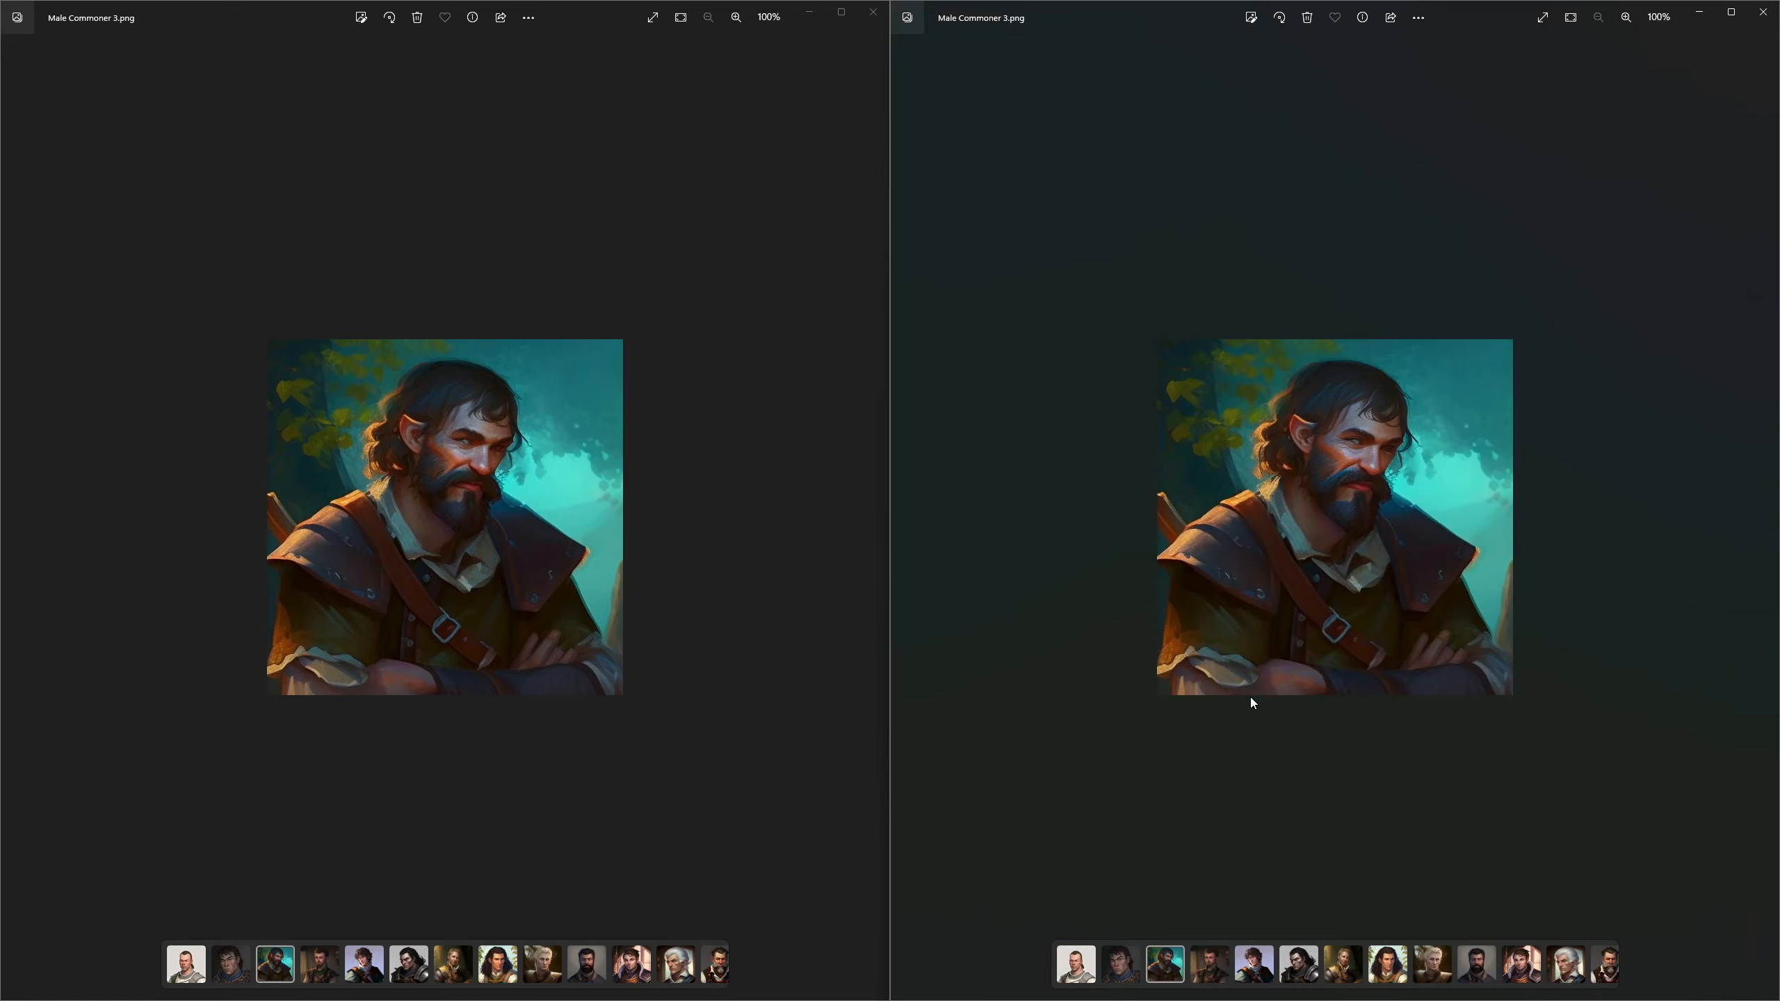
# Zoom both versions of Male Commoner 3 to 235% and compare the original face with the restored one.
pyautogui.scroll(5, 1195, 449)
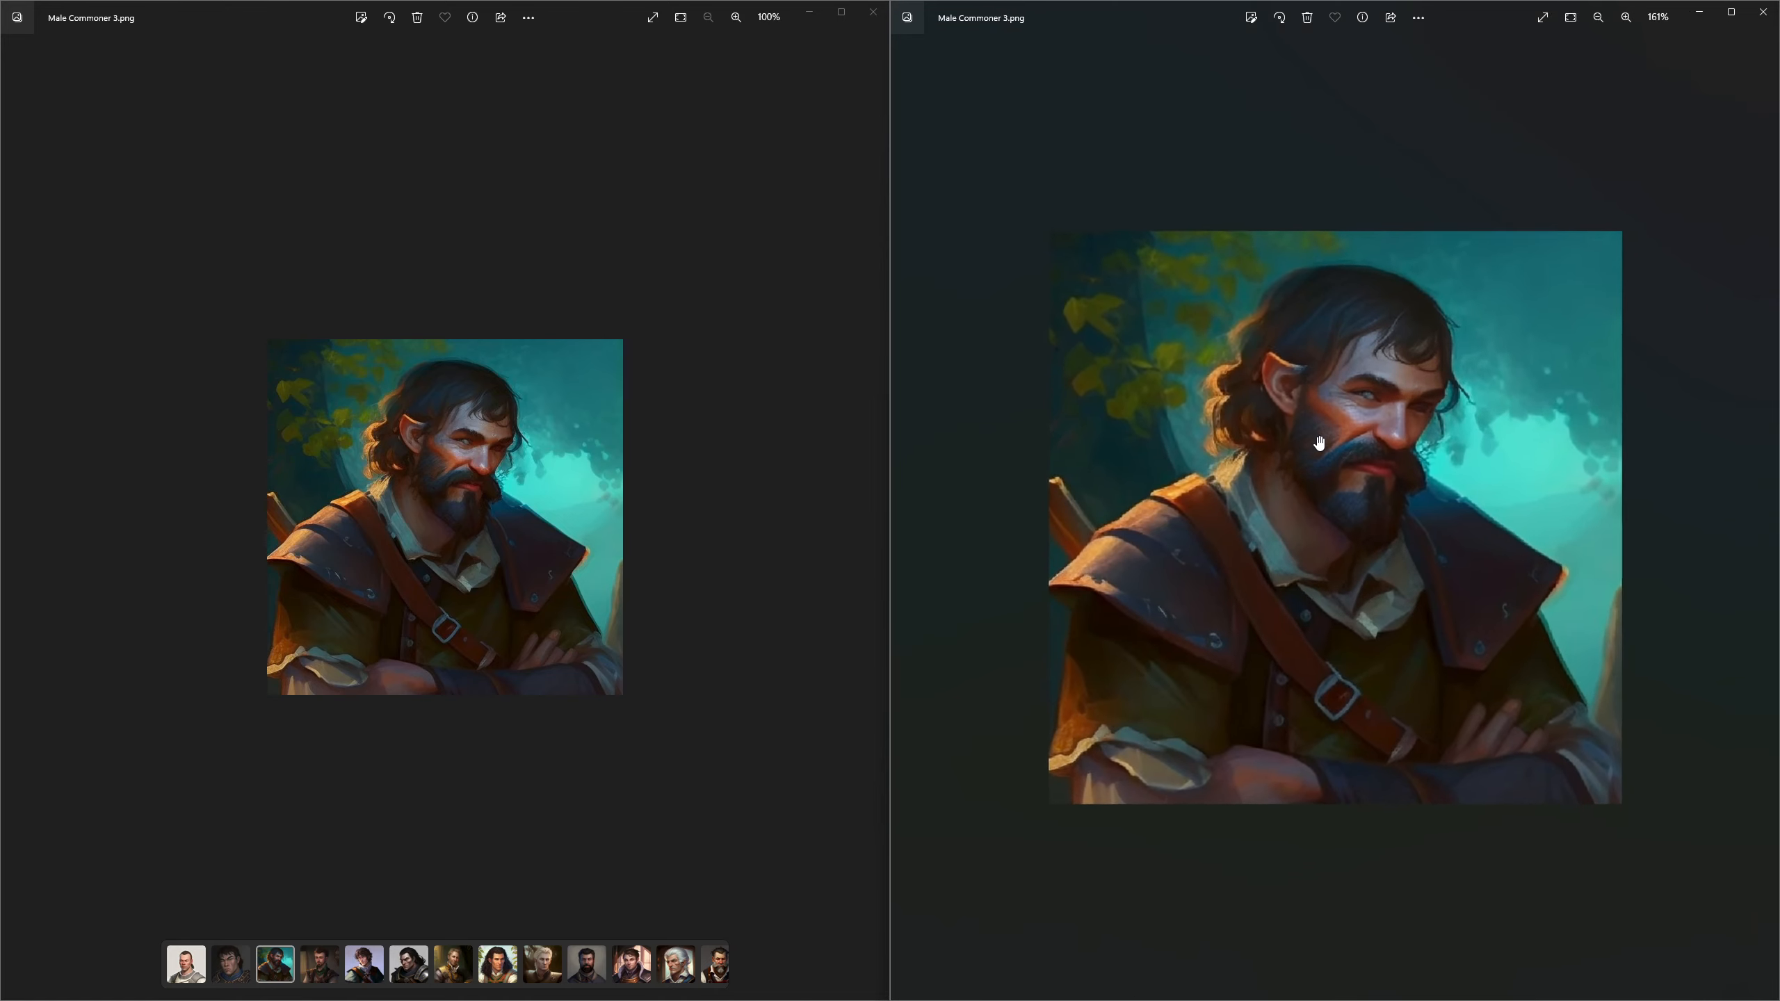
pyautogui.scroll(5, 417, 460)
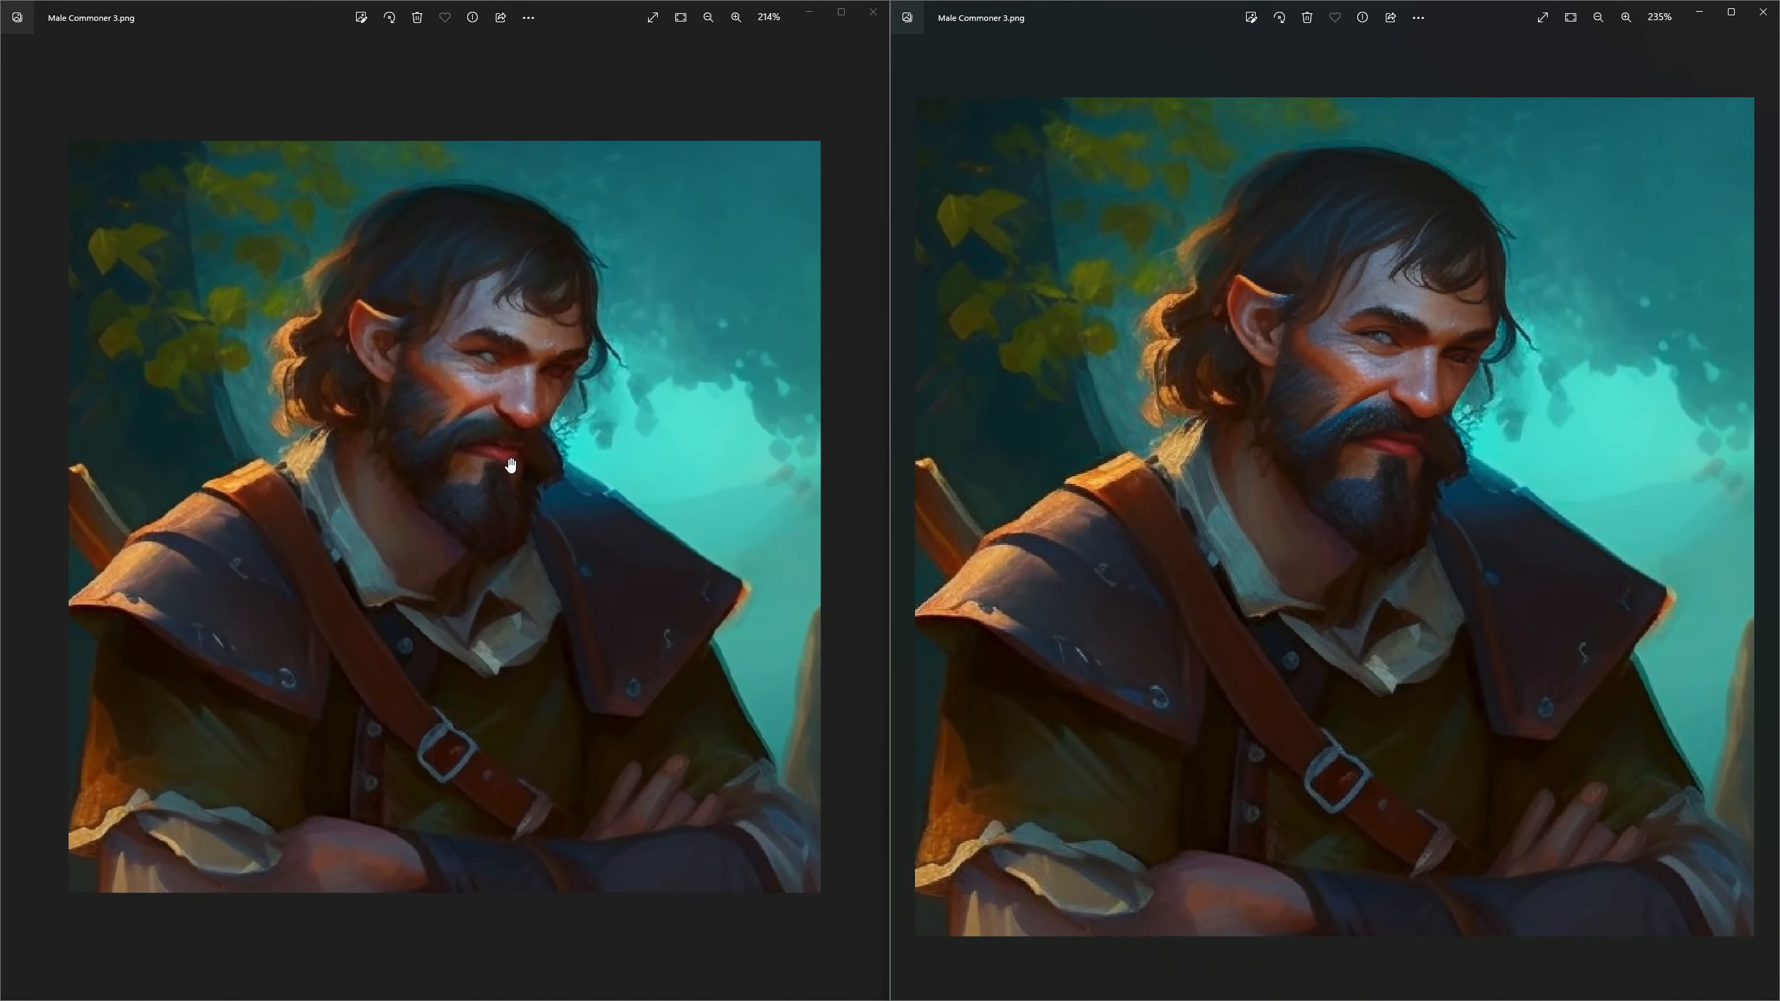
pyautogui.scroll(1, 578, 445)
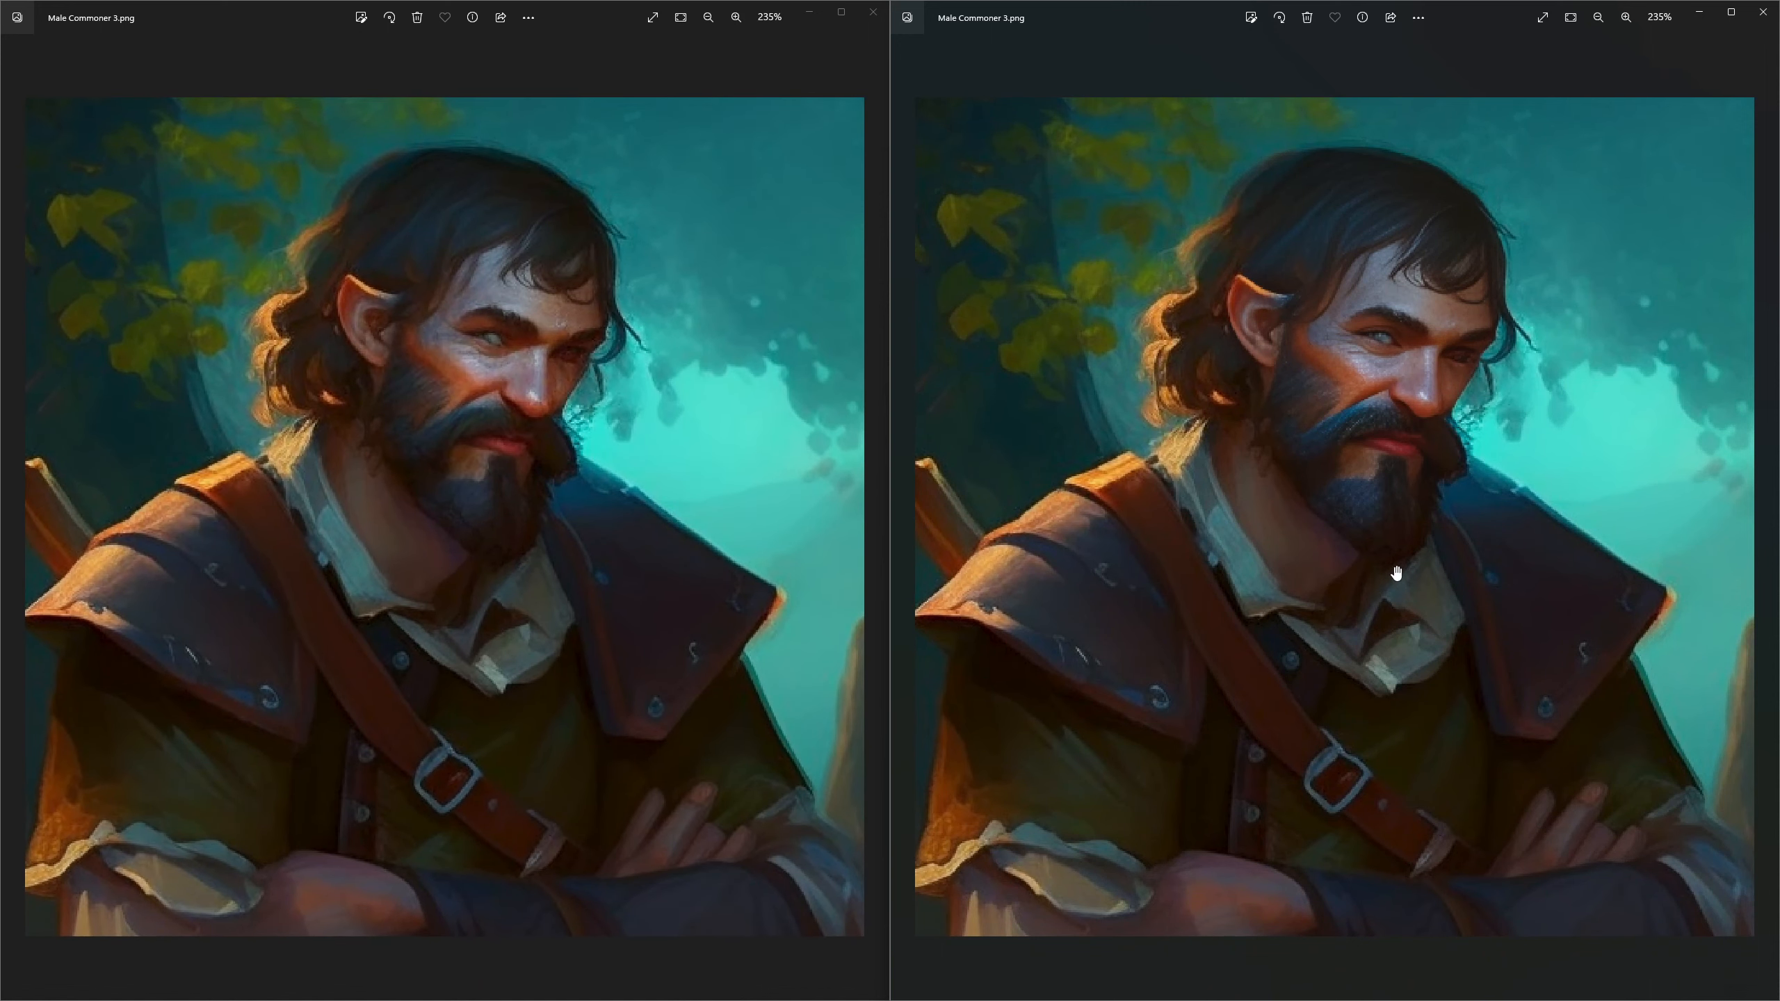
pyautogui.click(727, 477)
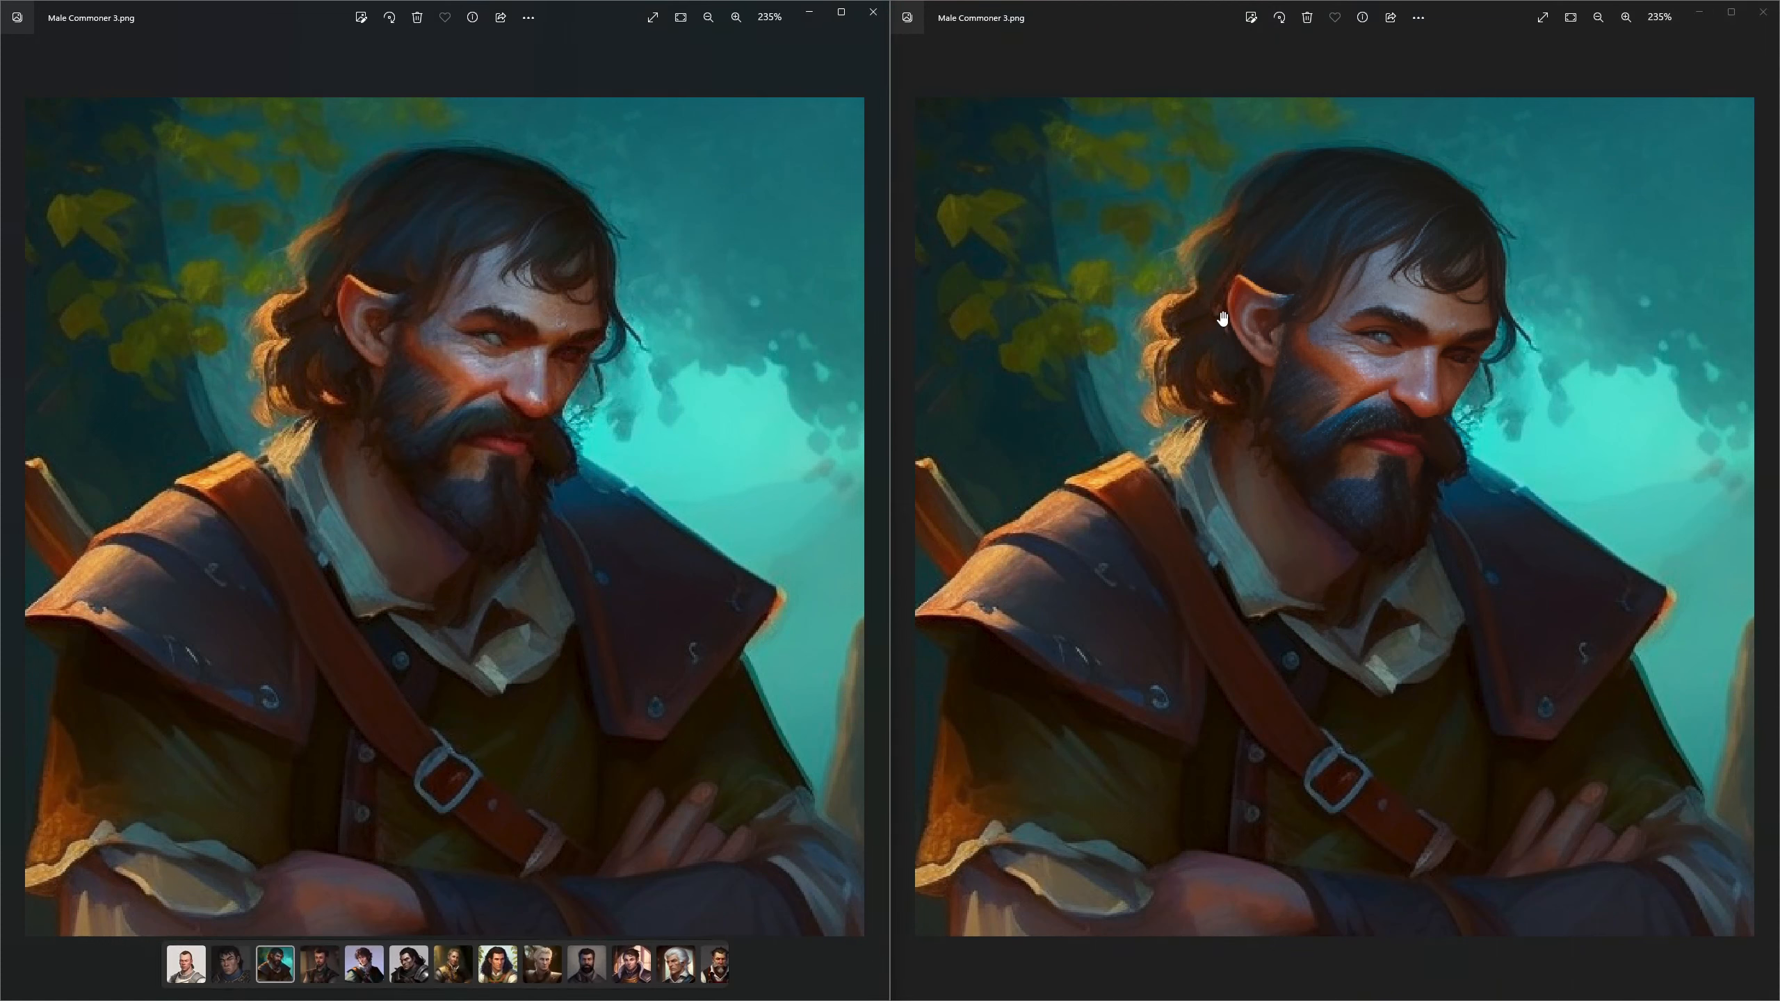
pyautogui.click(1231, 522)
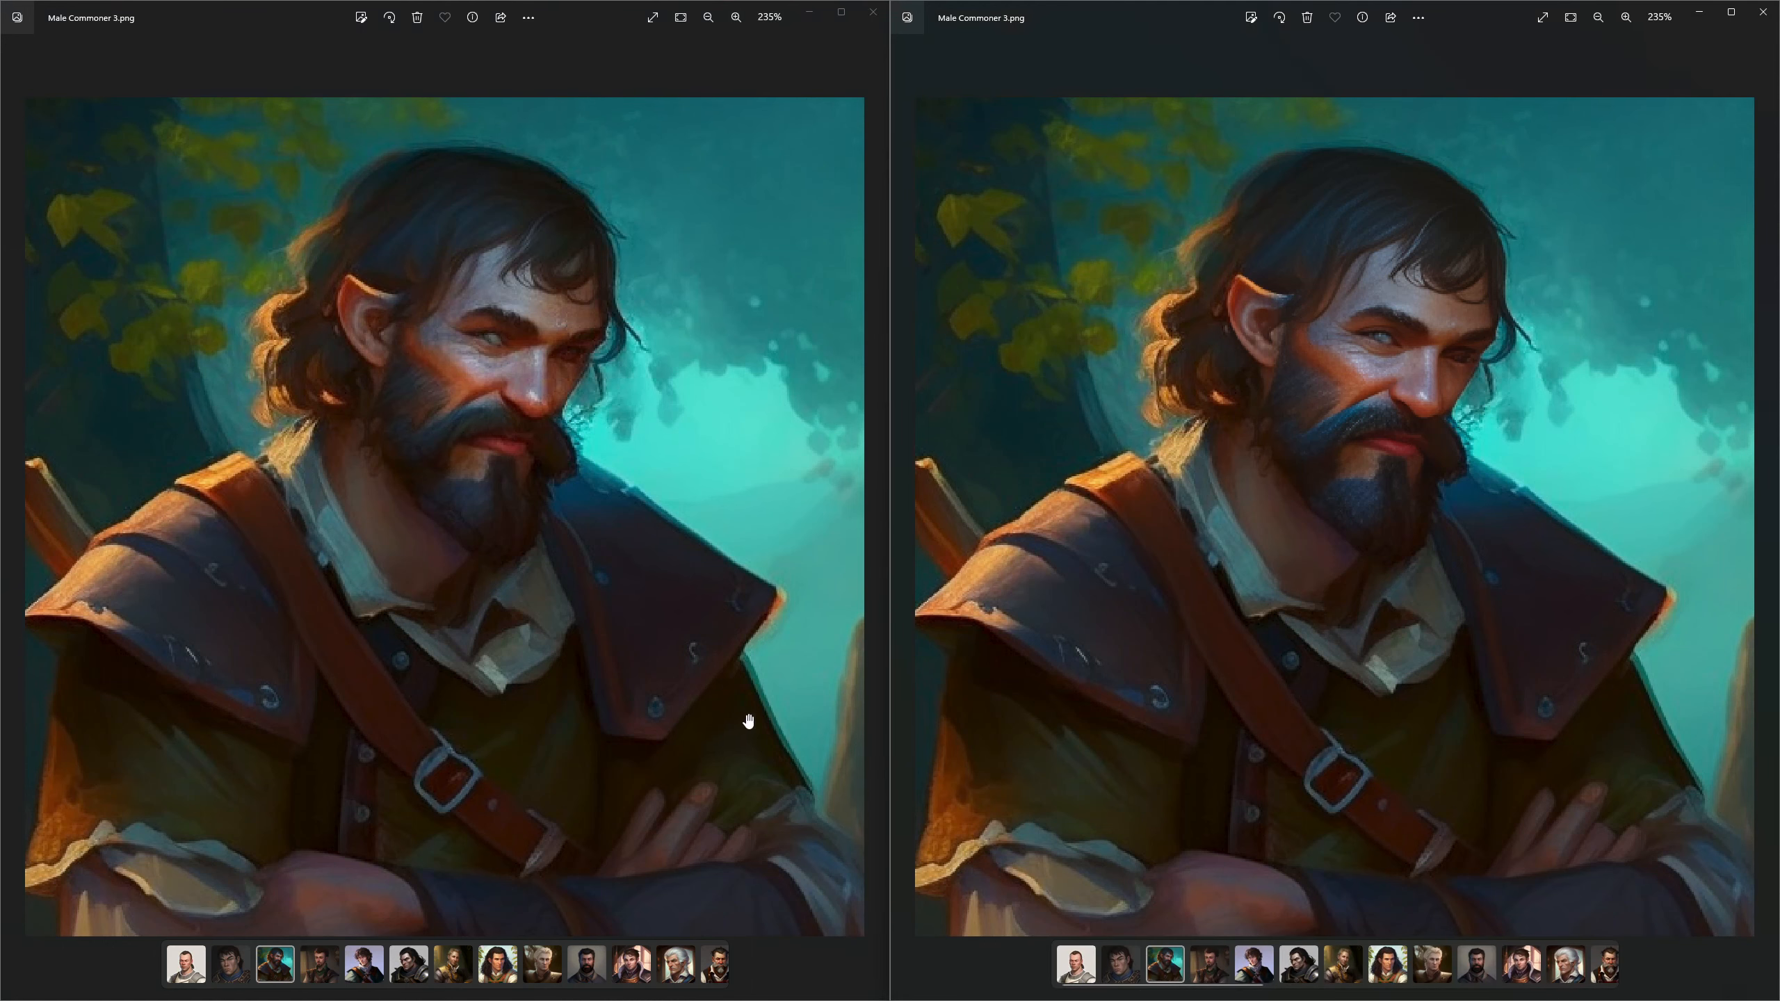